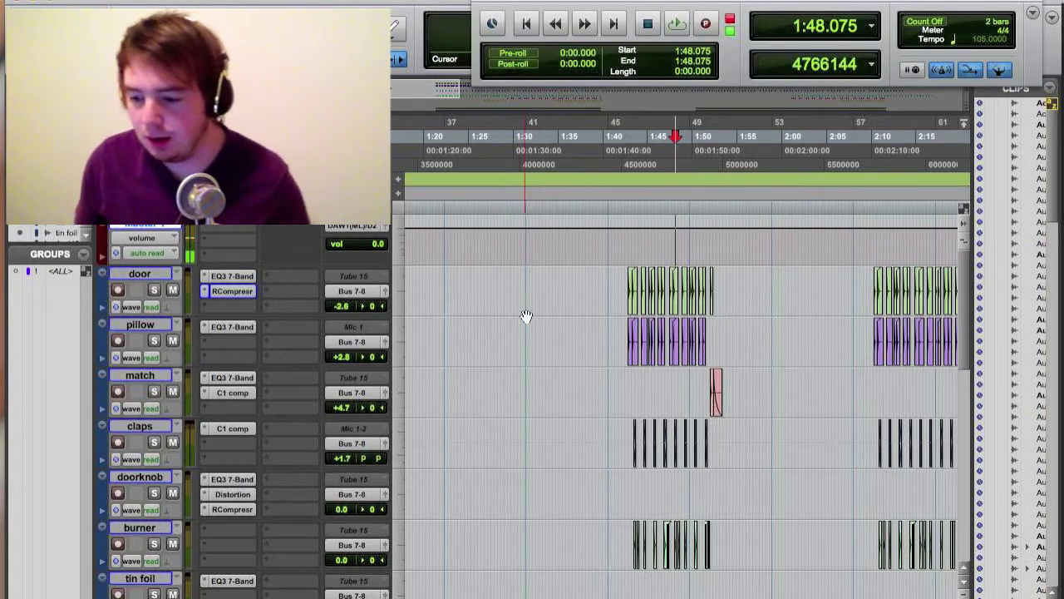
Place the edit point at 1:41.571 and zoom in on the door and pillow clips around bars 44–50
click(617, 275)
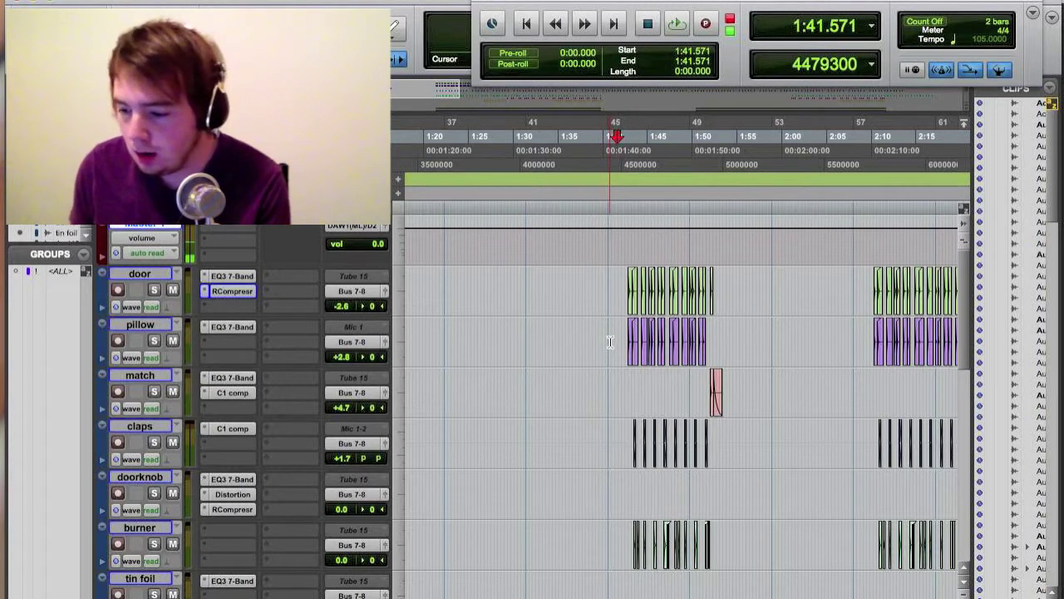
key(super+bracketright)
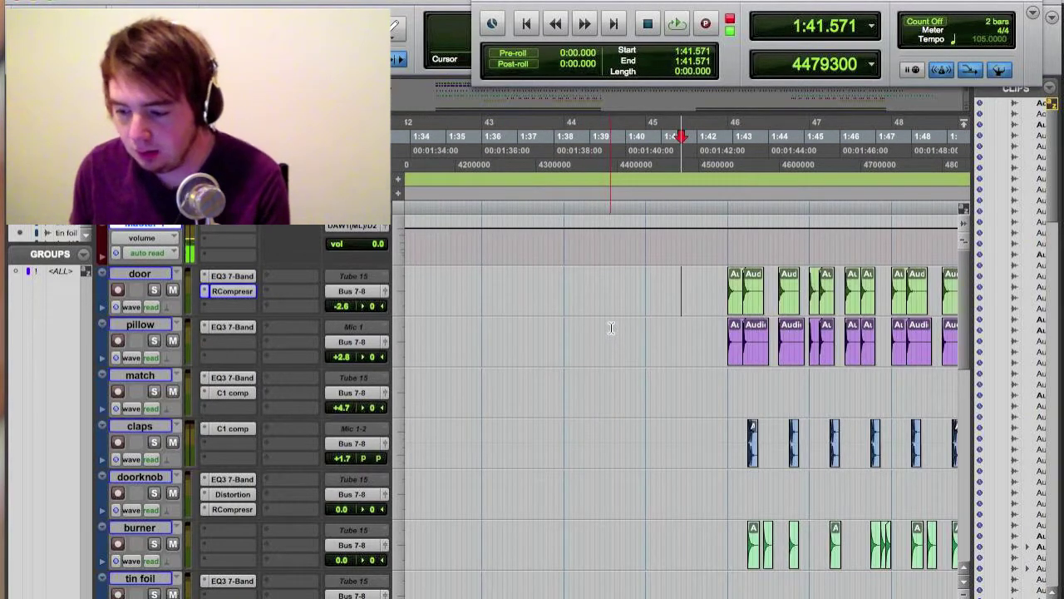
key(super+bracketright)
scroll(611, 327, right, 3)
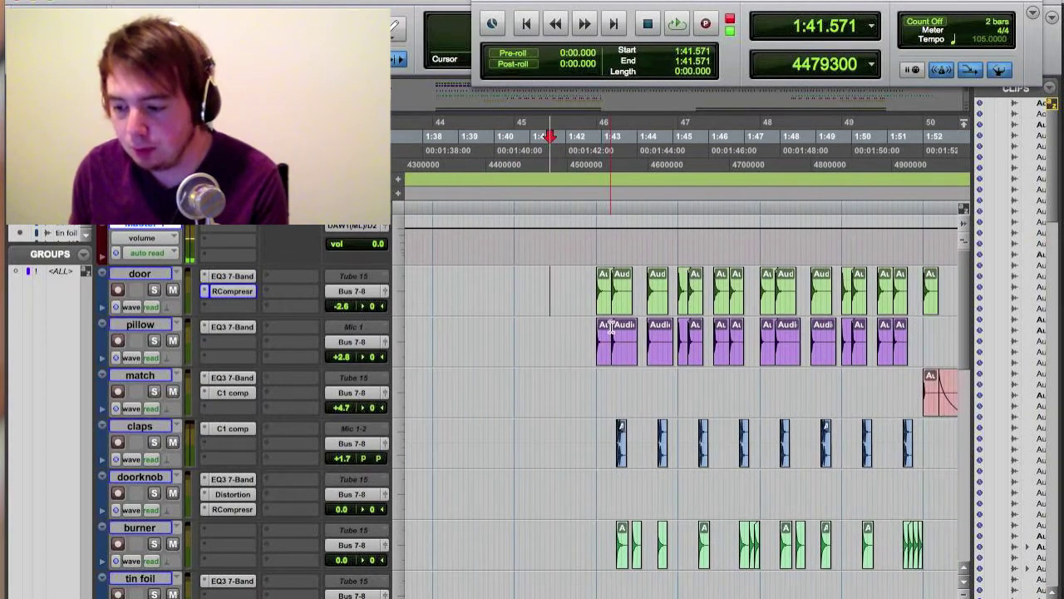
scroll(607, 326, right, 3)
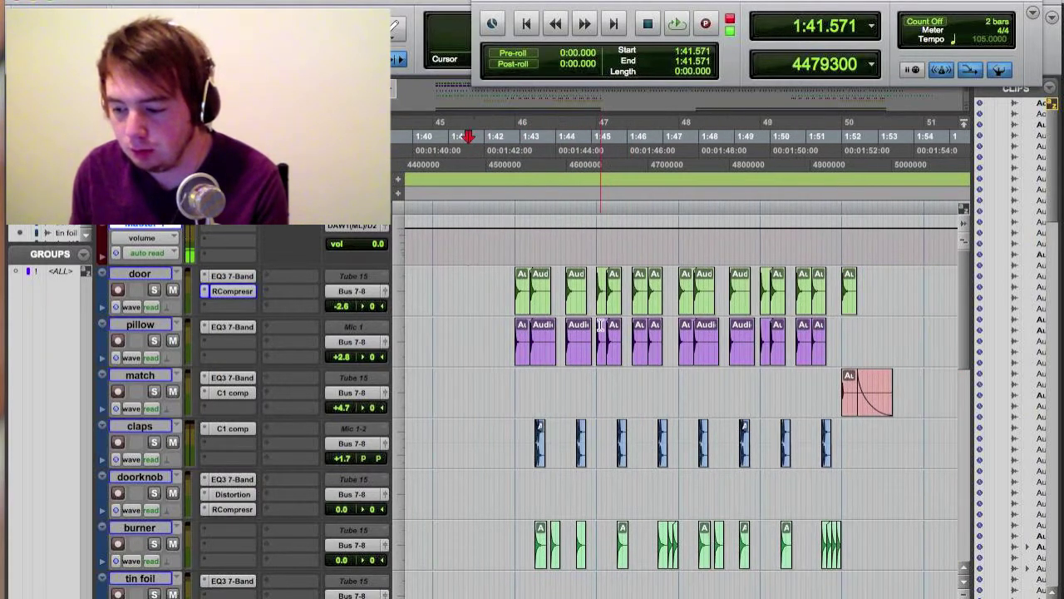
key(super+bracketright)
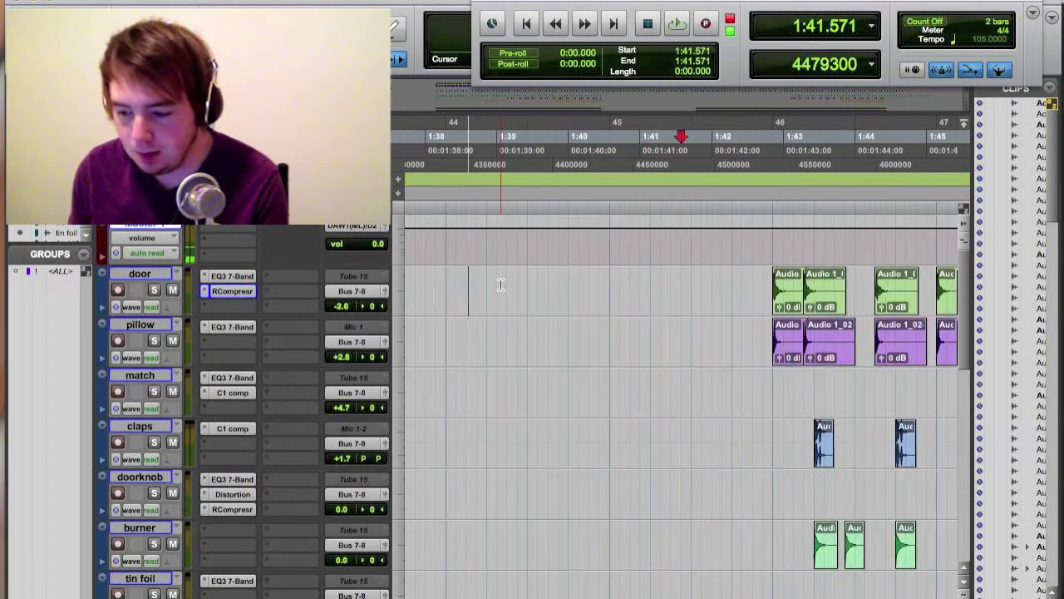
key(super+bracketleft)
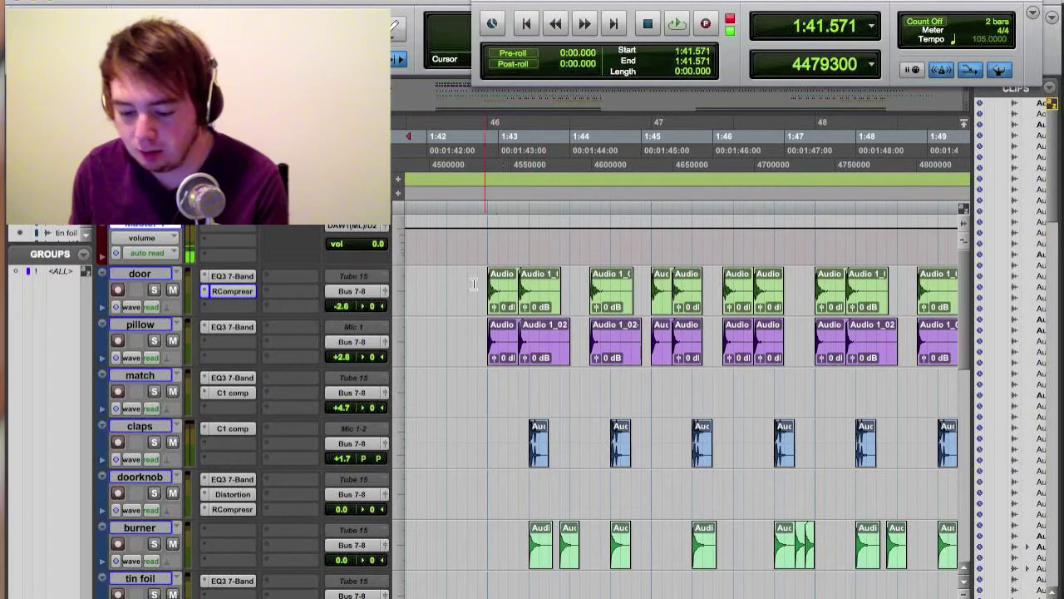
scroll(459, 289, left, 3)
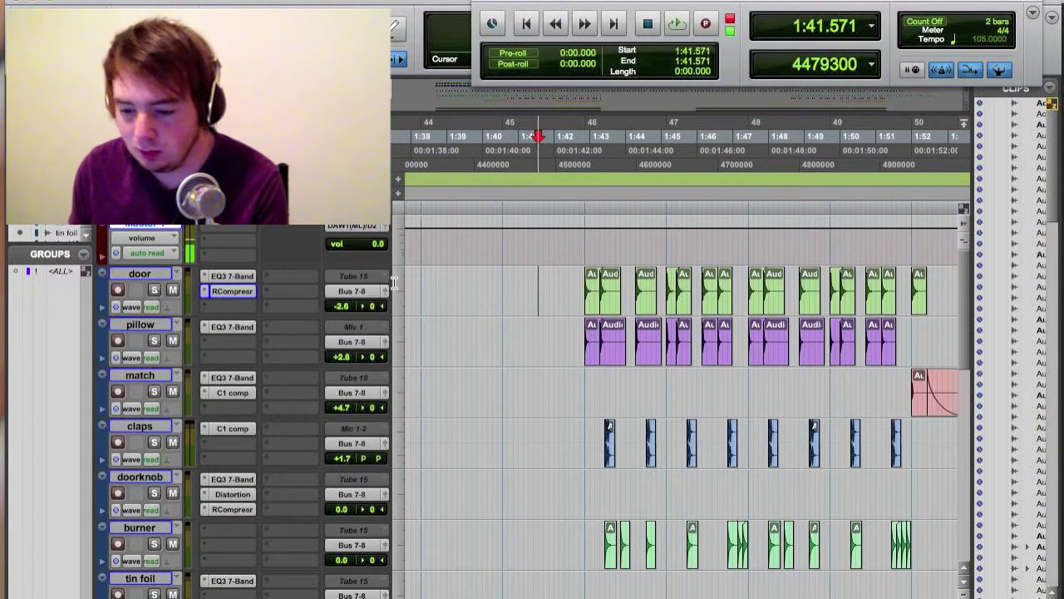
click(228, 277)
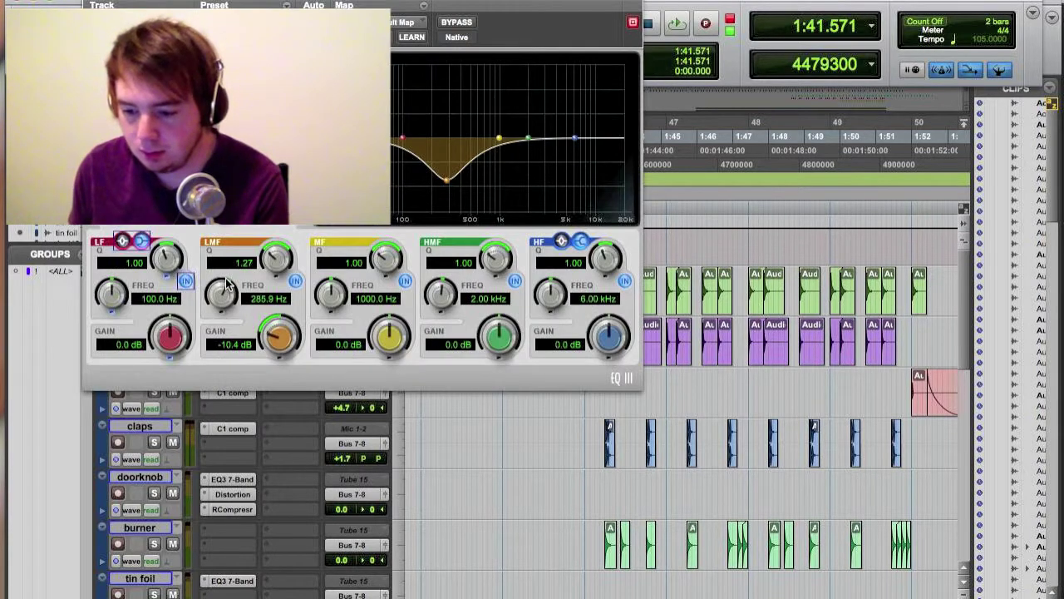
drag(313, 5, 363, 68)
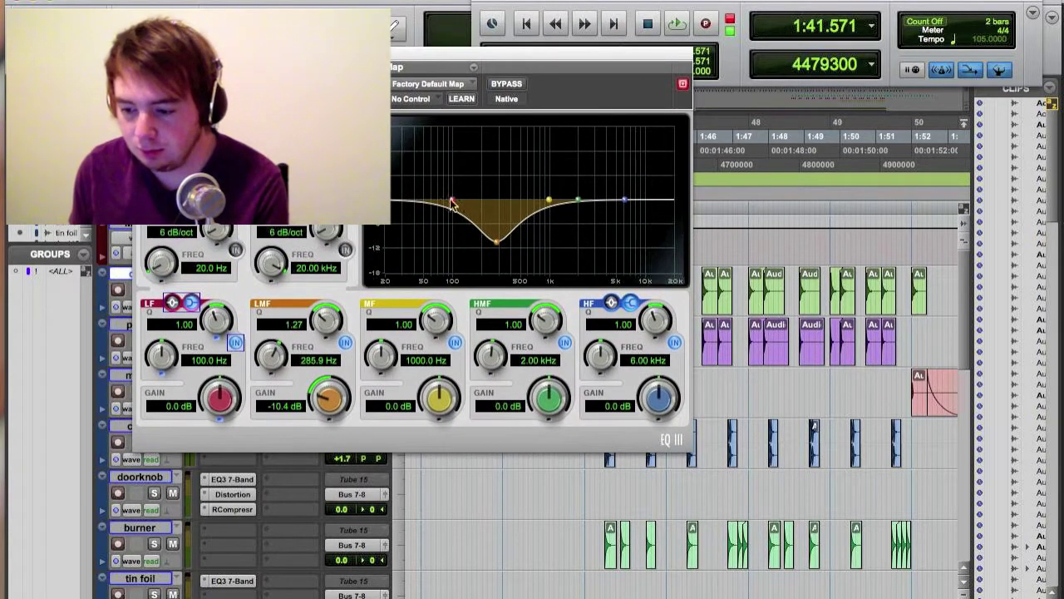
drag(437, 65, 634, 55)
click(232, 275)
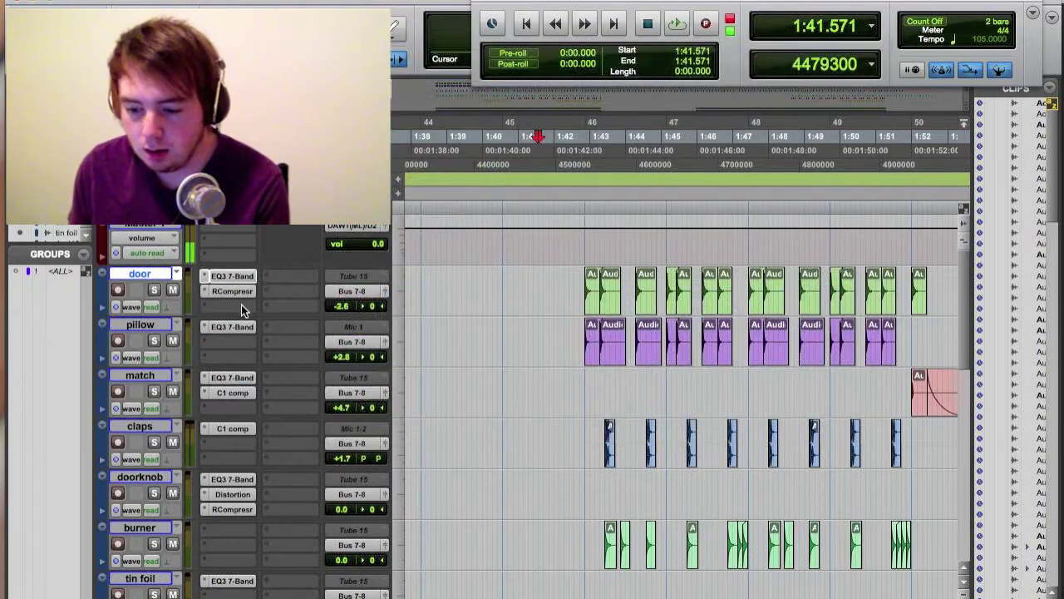
click(241, 289)
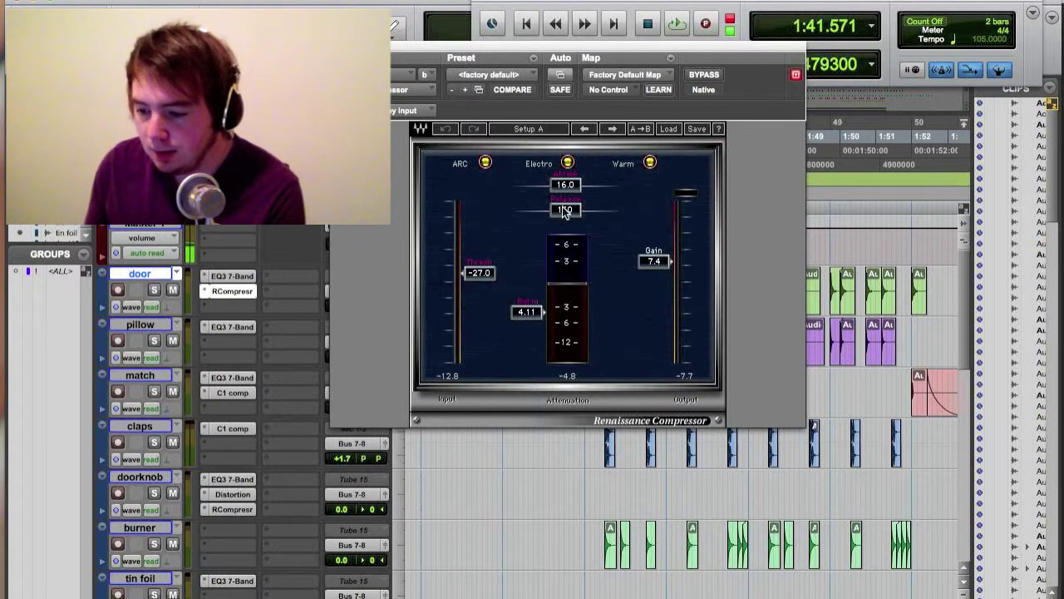
key(super+w)
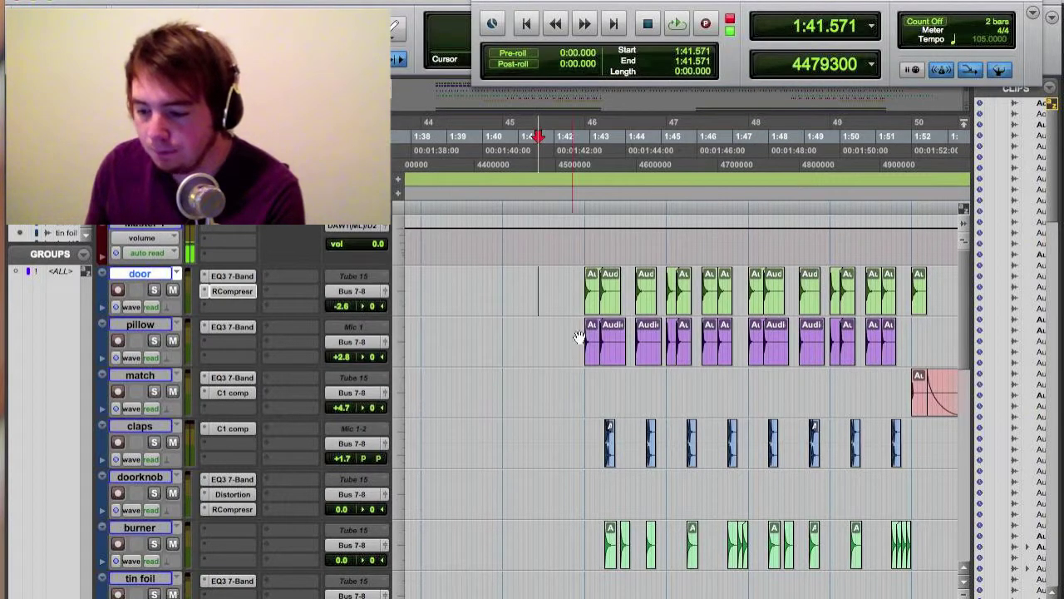
click(576, 275)
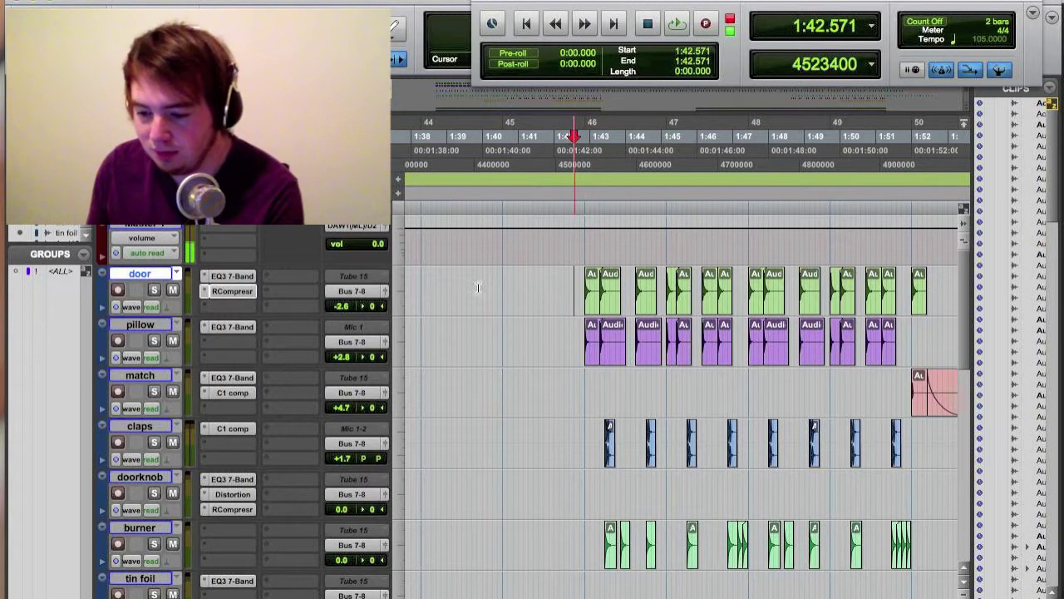
click(157, 290)
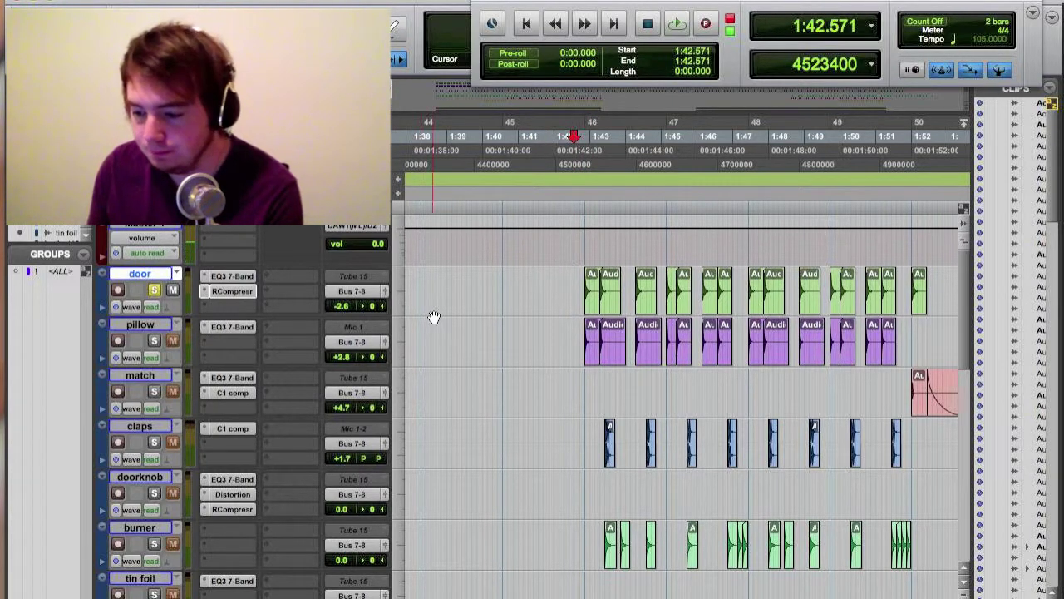
key(space)
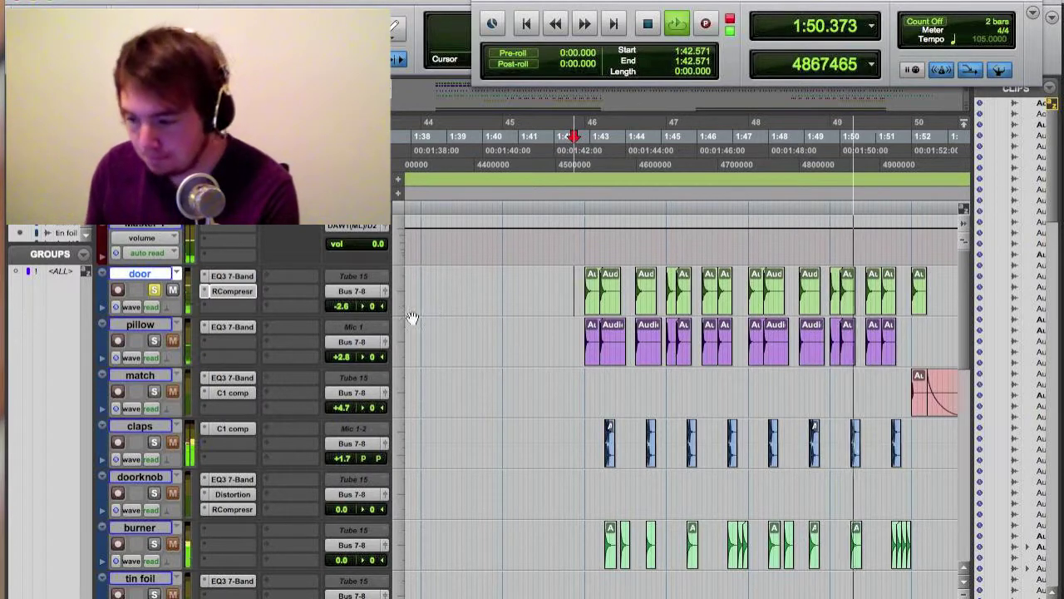
click(155, 290)
key(space)
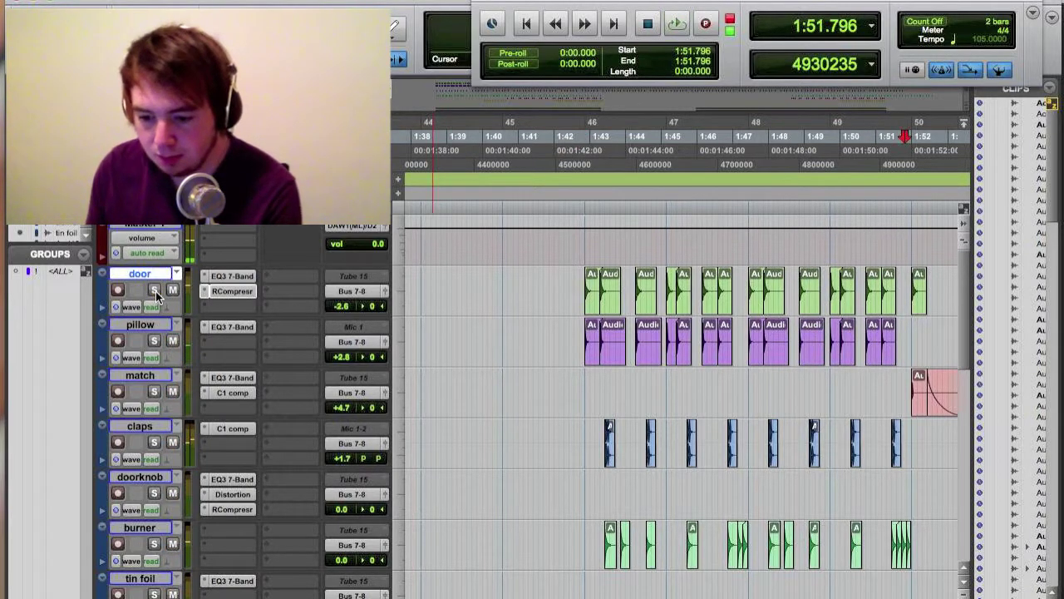
click(578, 266)
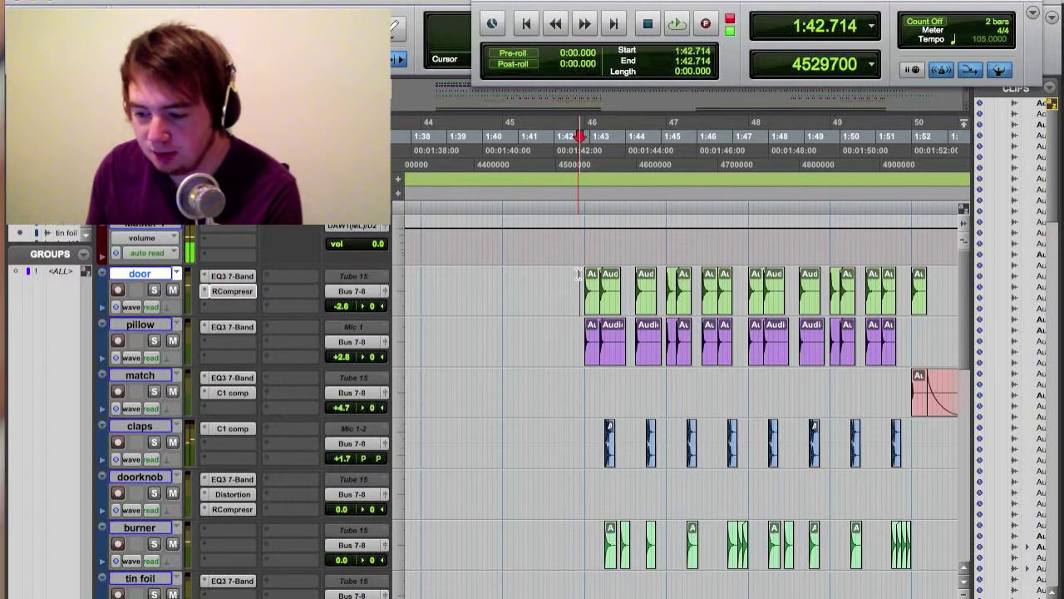
click(154, 341)
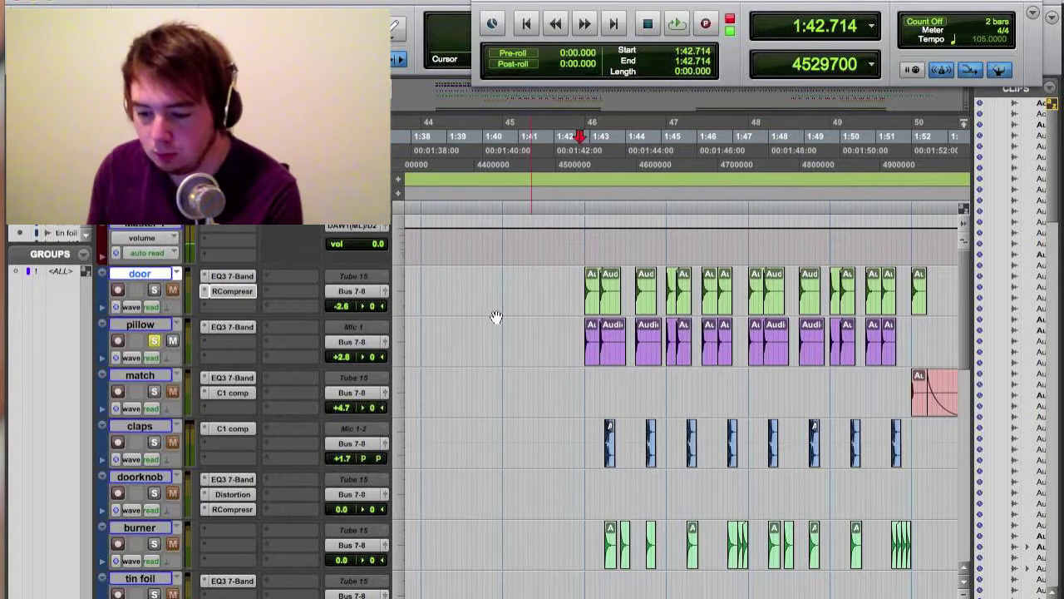
click(155, 341)
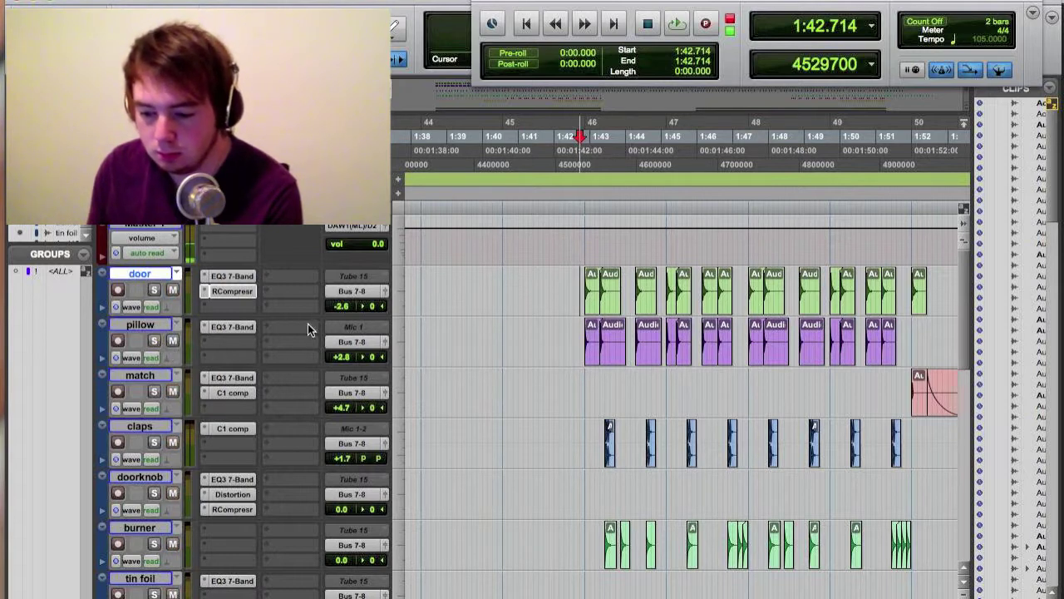
click(573, 326)
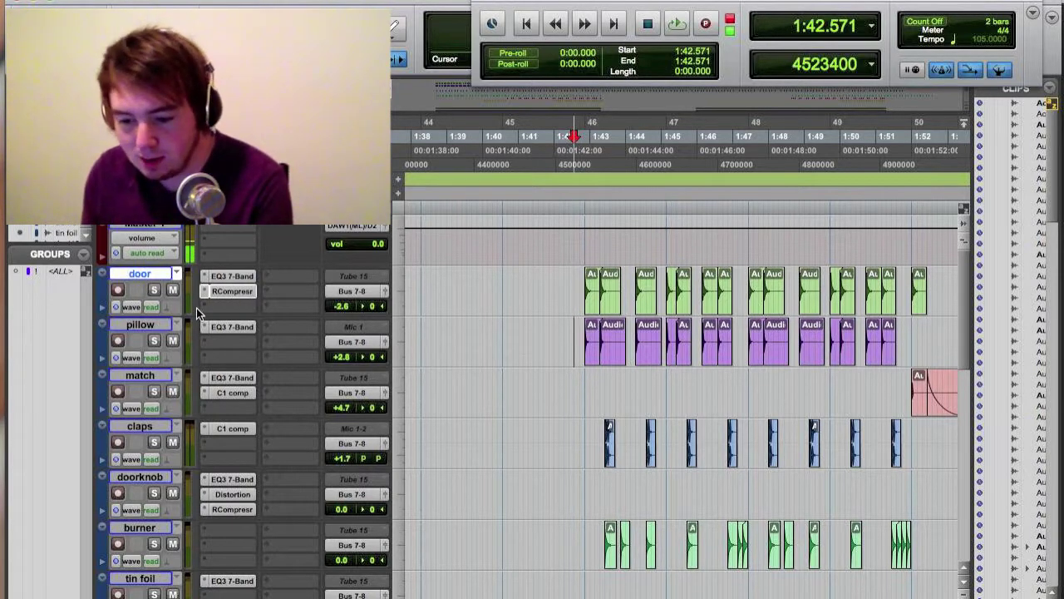
click(233, 328)
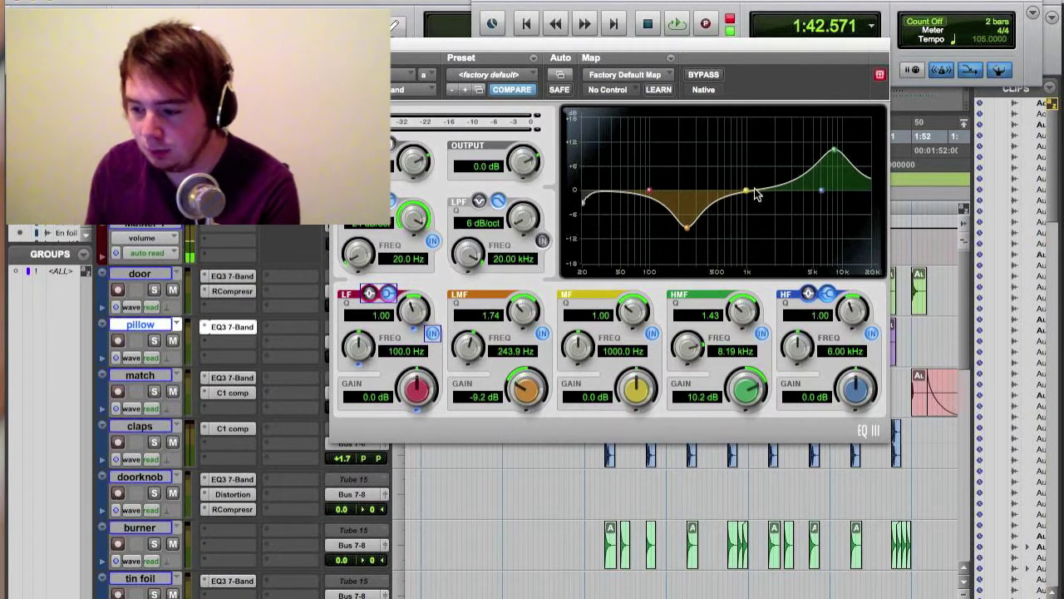
key(super+w)
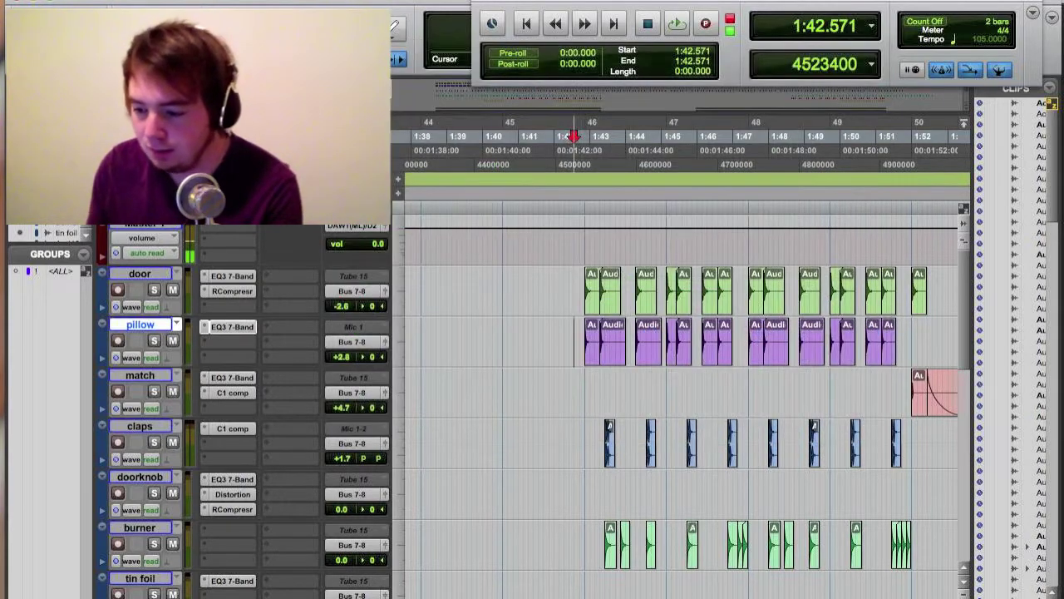
click(580, 327)
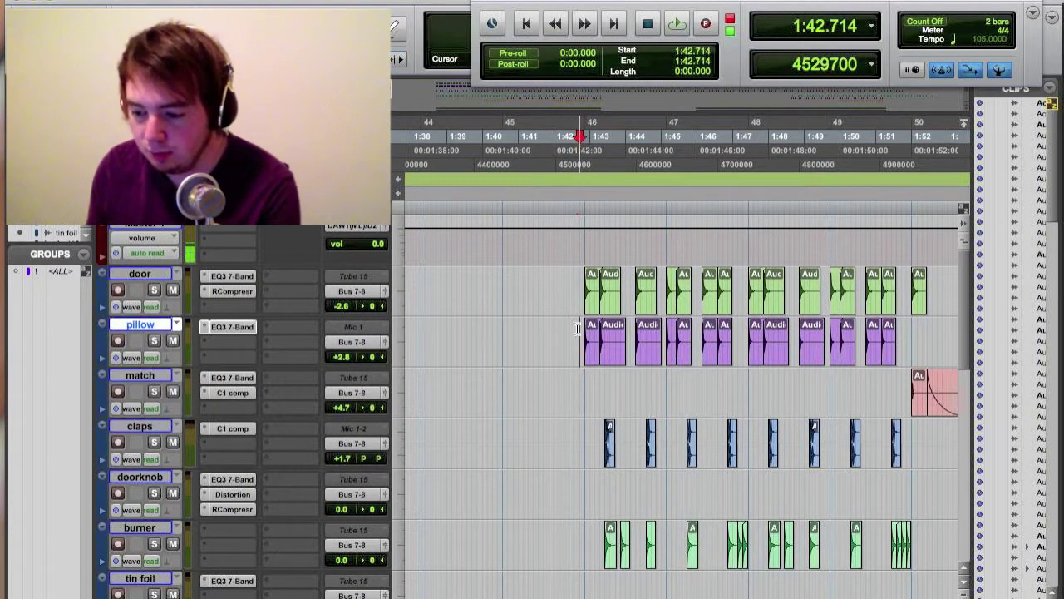
click(155, 341)
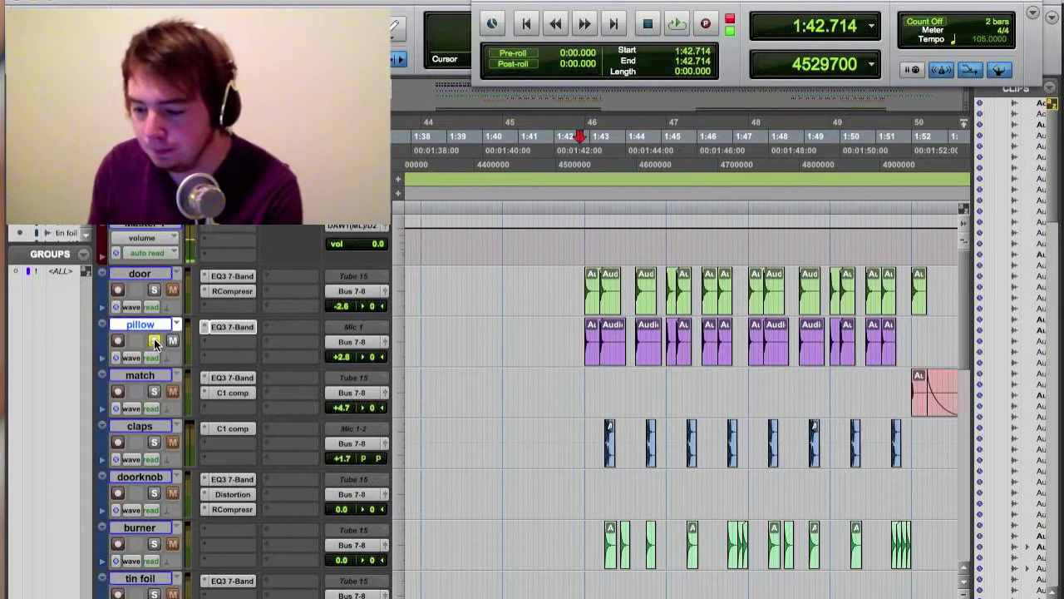
key(space)
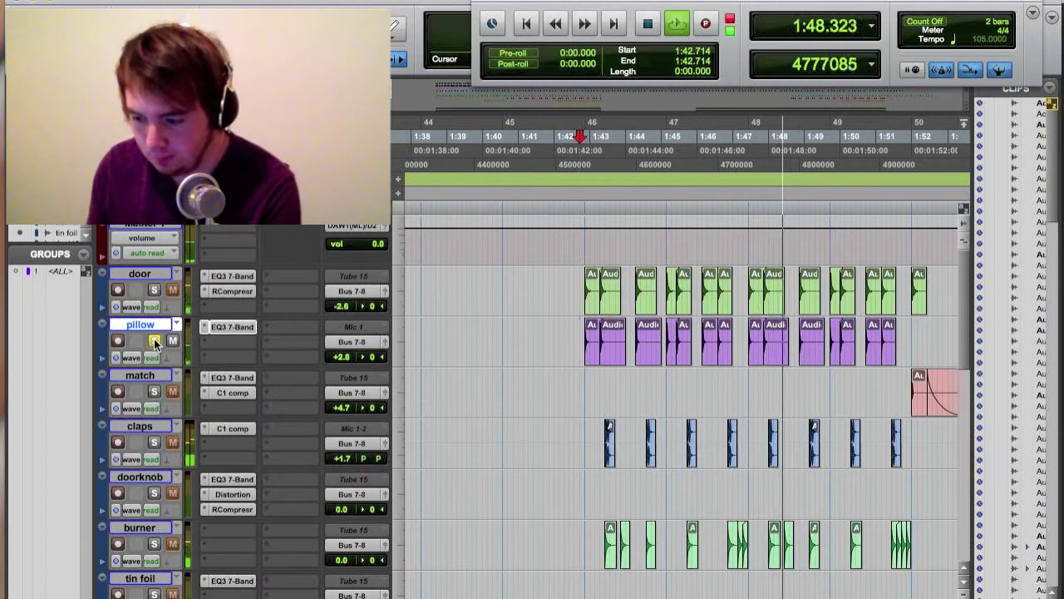
key(space)
click(155, 341)
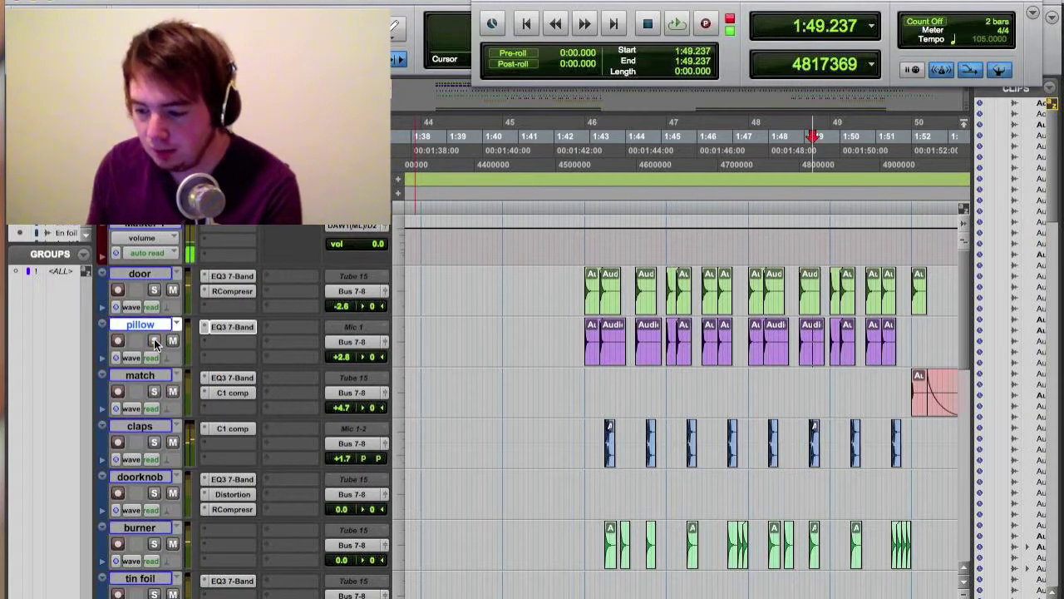
click(573, 324)
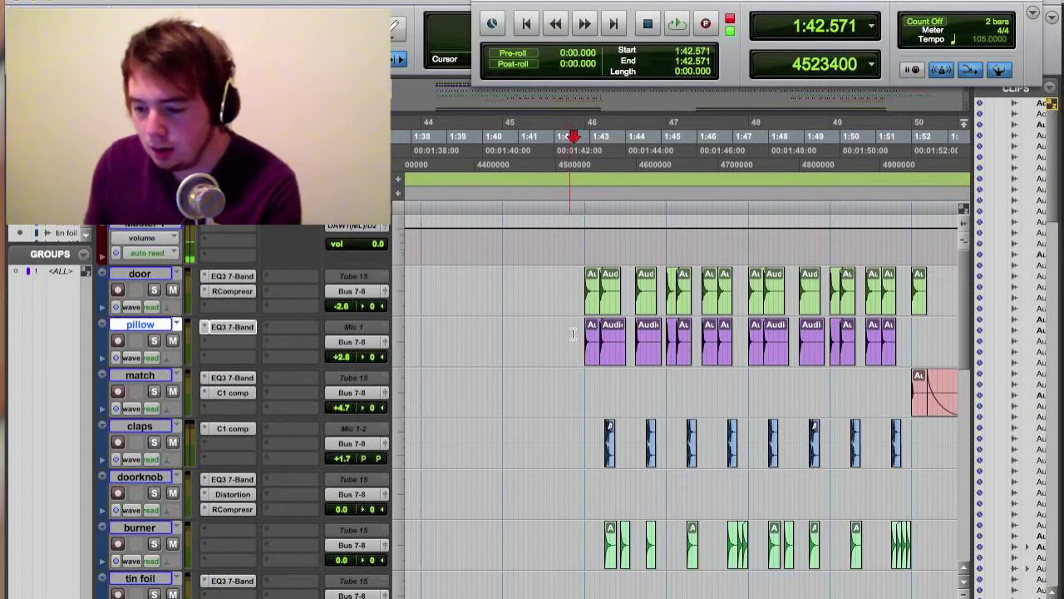
click(580, 336)
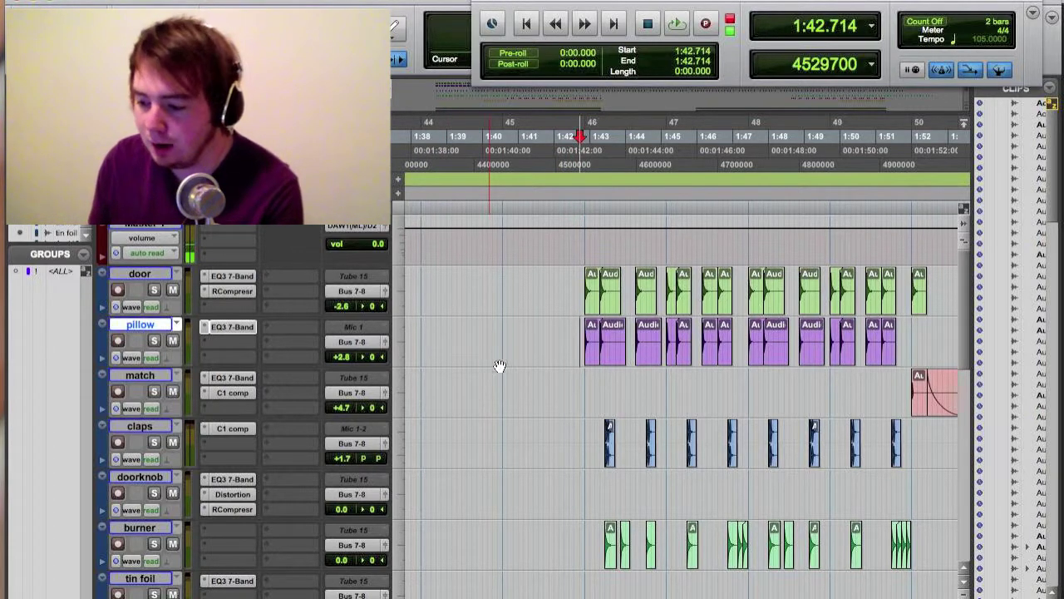
scroll(813, 393, right, 3)
scroll(813, 393, right, 2)
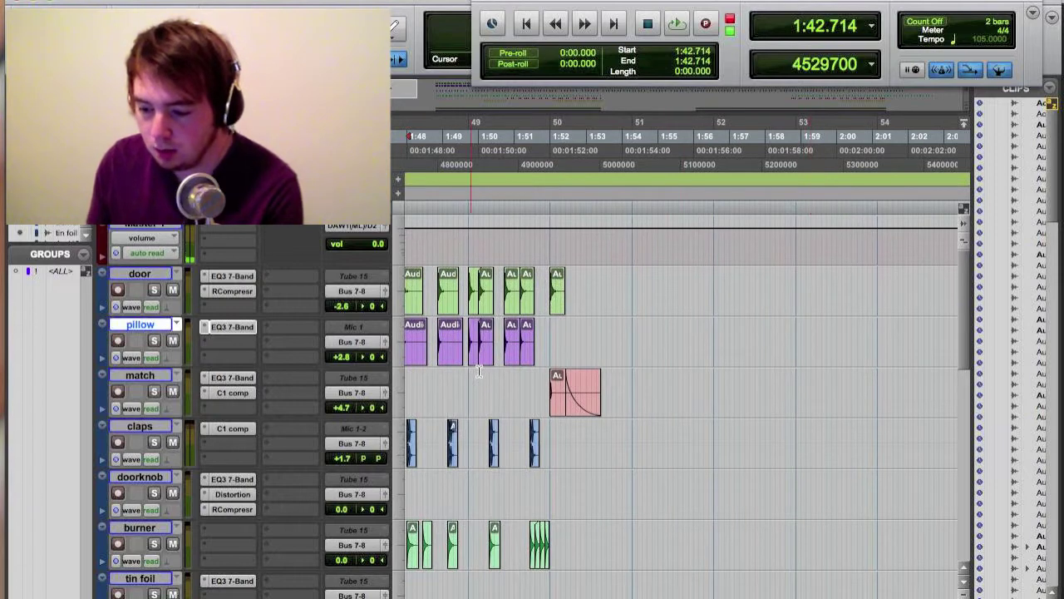
click(523, 376)
scroll(573, 388, up, 3)
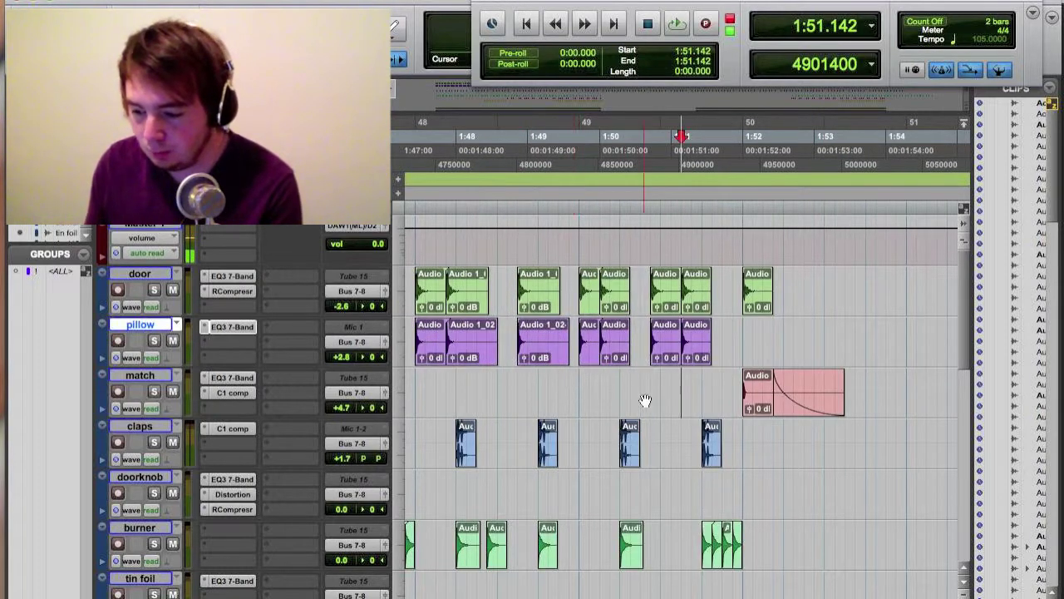
scroll(705, 391, right, 2)
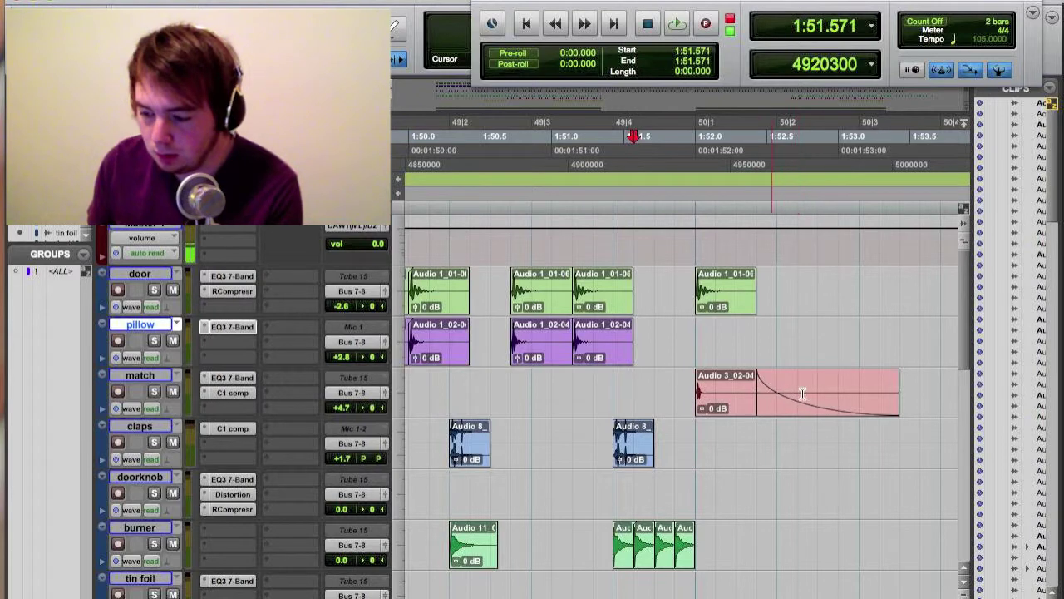
key(super+bracketright)
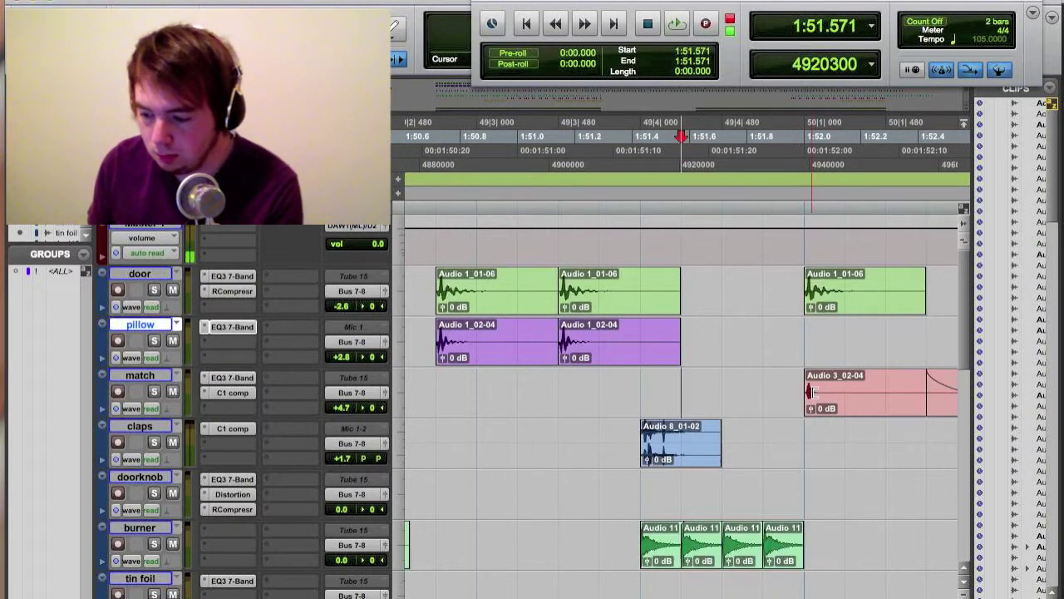
scroll(783, 399, right, 3)
scroll(785, 390, right, 4)
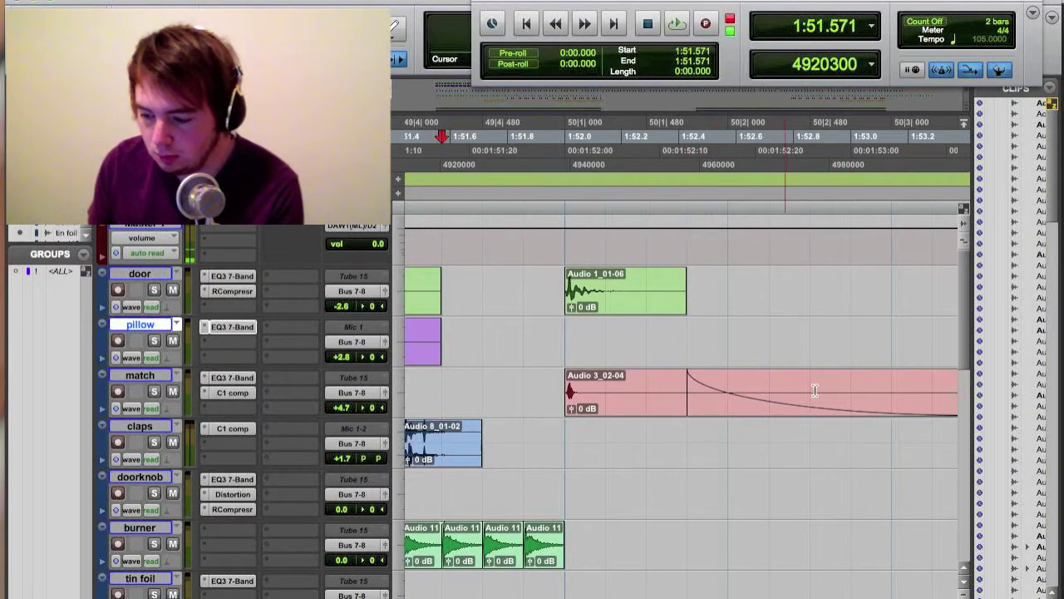
key(super+bracketleft)
key(super+bracketleft)
key(super+bracketleft)
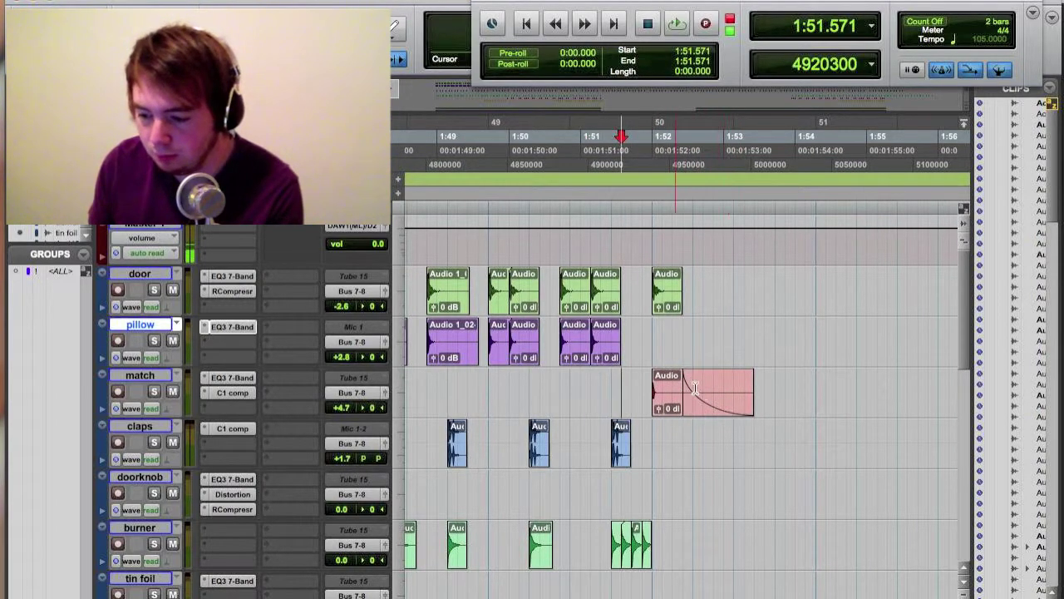
click(639, 384)
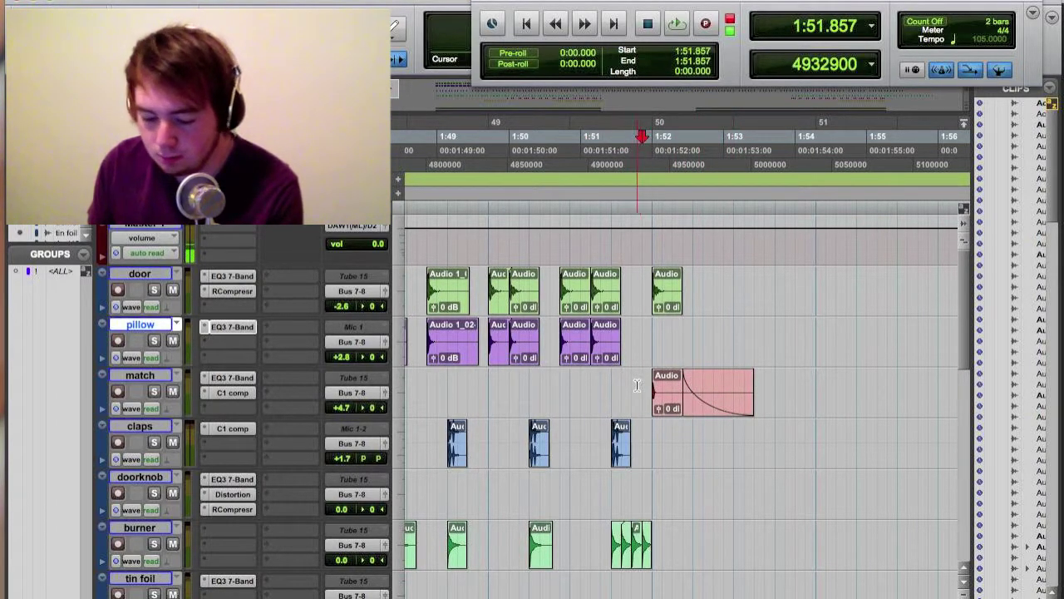
Bring up the match track's EQ3 7-Band, showing a -8.5 dB cut at 200 Hz and a 959.5 Hz high-pass
key(super+bracketright)
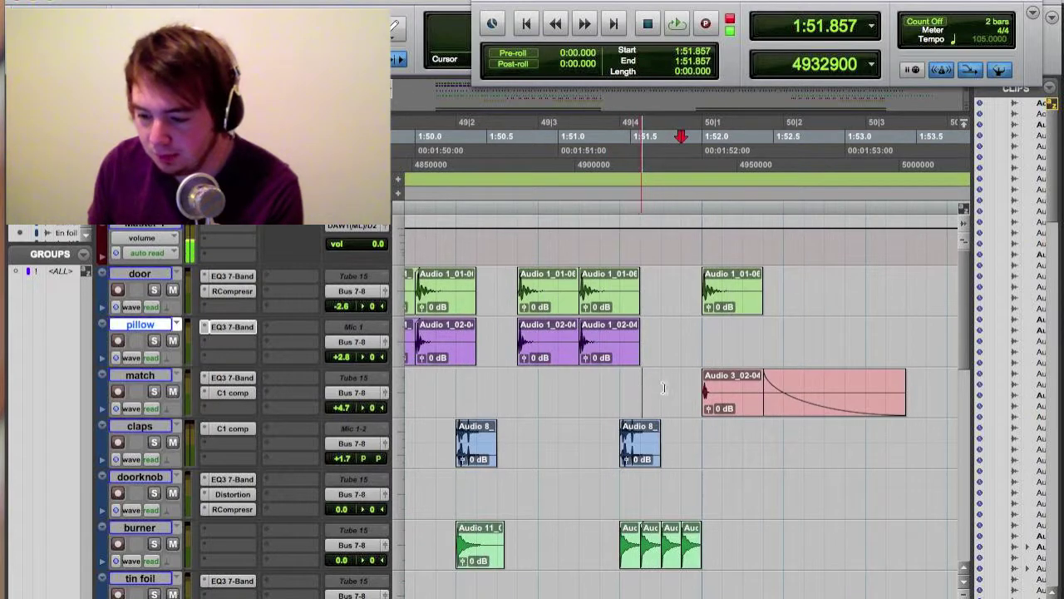
click(232, 377)
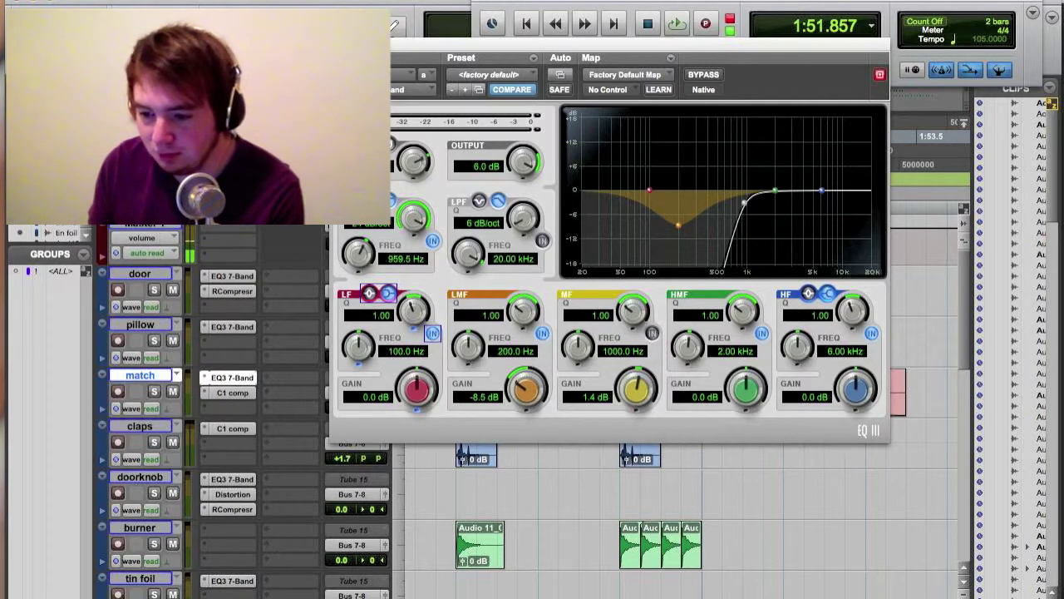
Close the EQ and briefly check the match track's C1 compressor settings
click(232, 377)
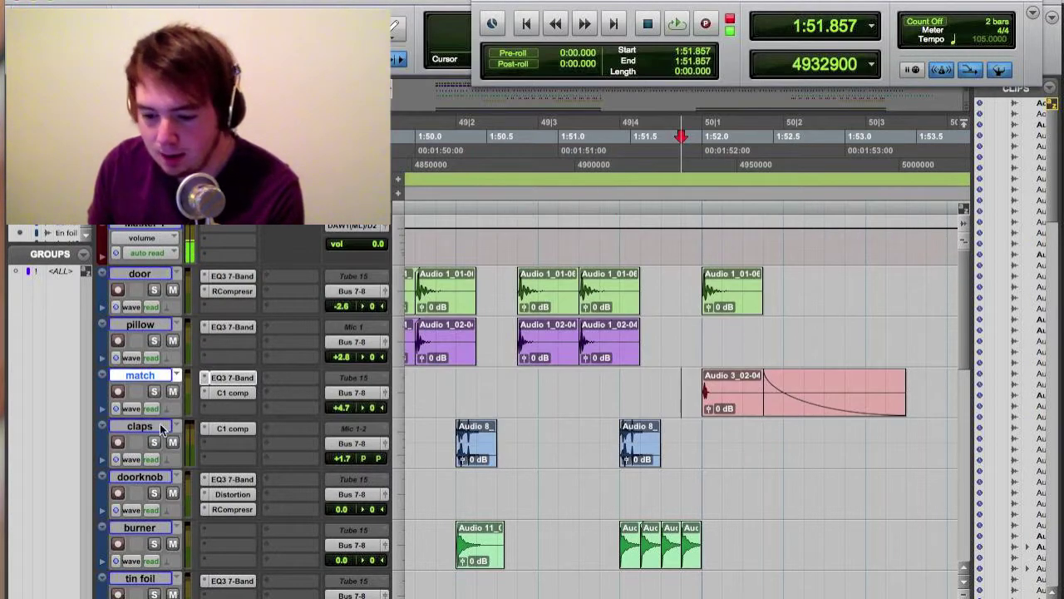
click(220, 394)
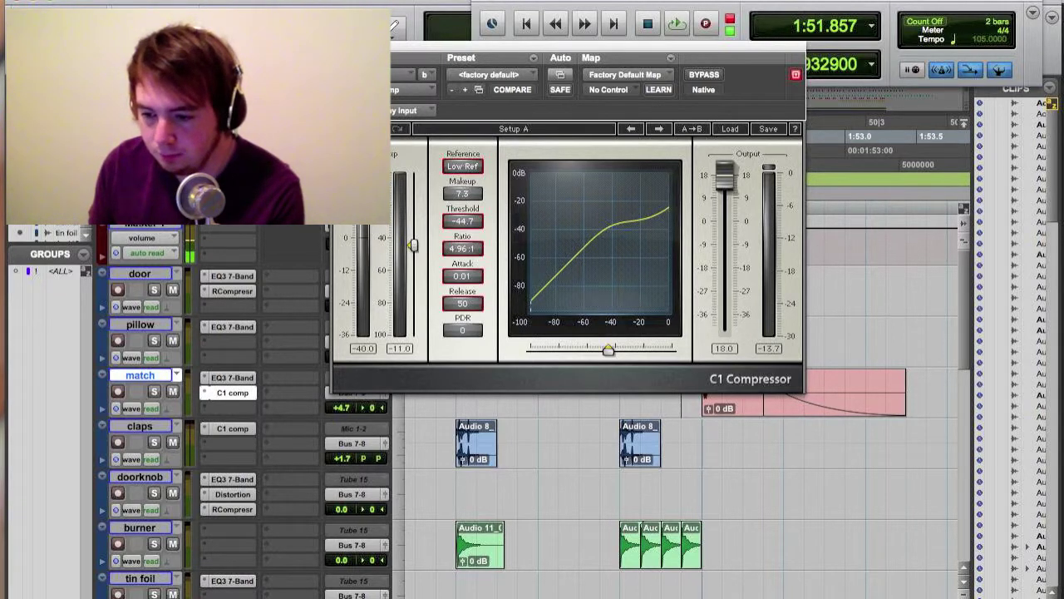
click(232, 393)
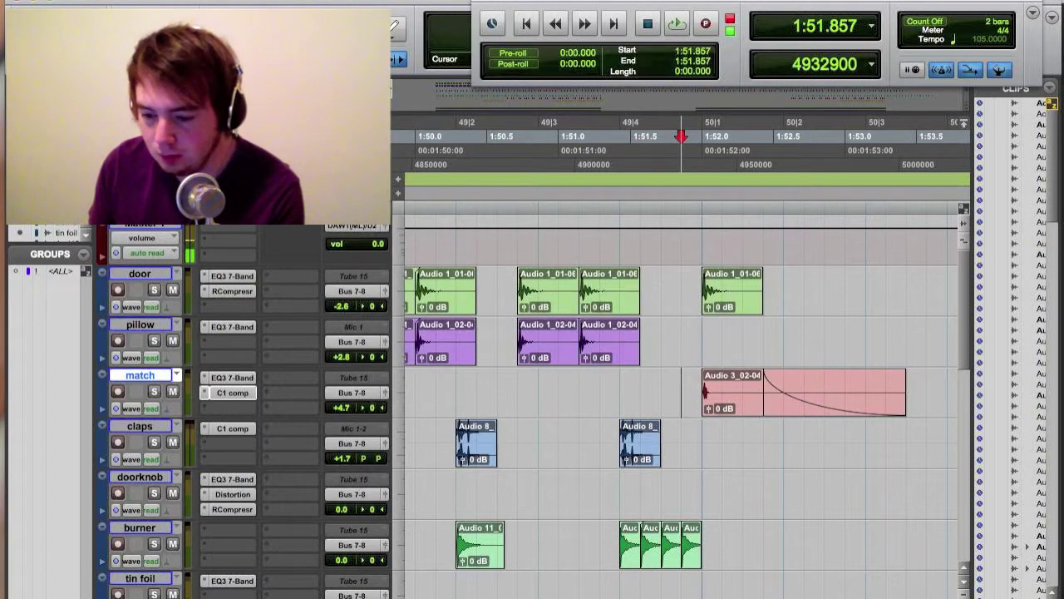
Audition the soloed match track through its C1 compressor (-44.7 threshold, 4.96:1 ratio), then close it
click(660, 384)
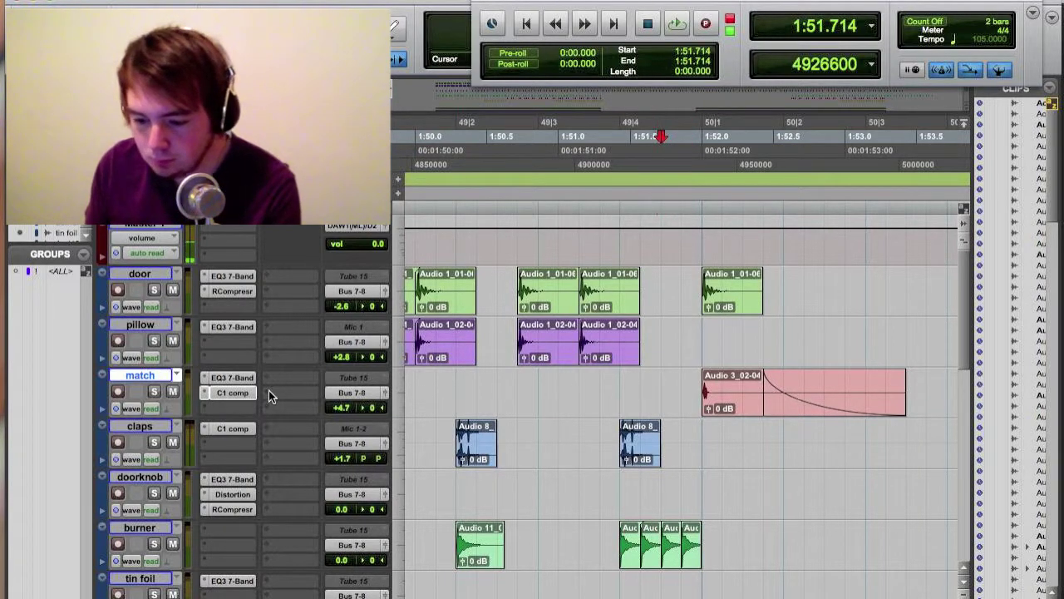
click(220, 395)
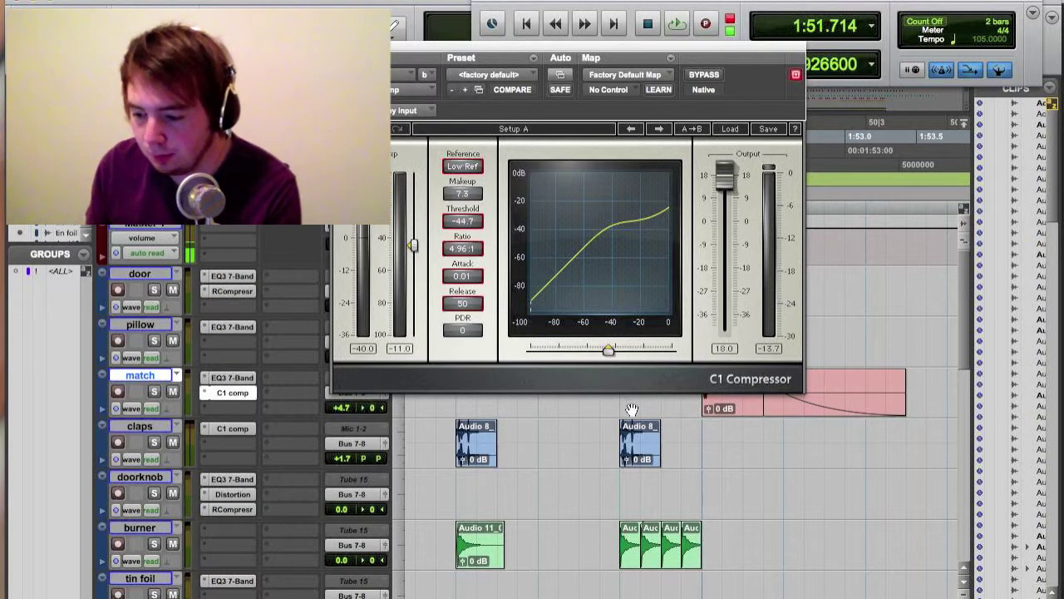
click(154, 390)
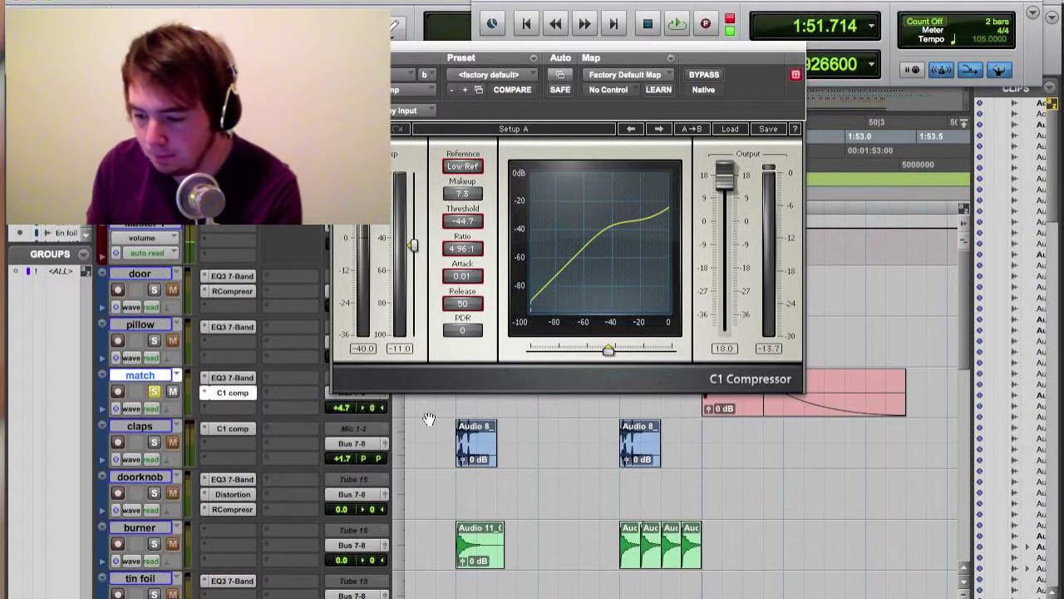
key(space)
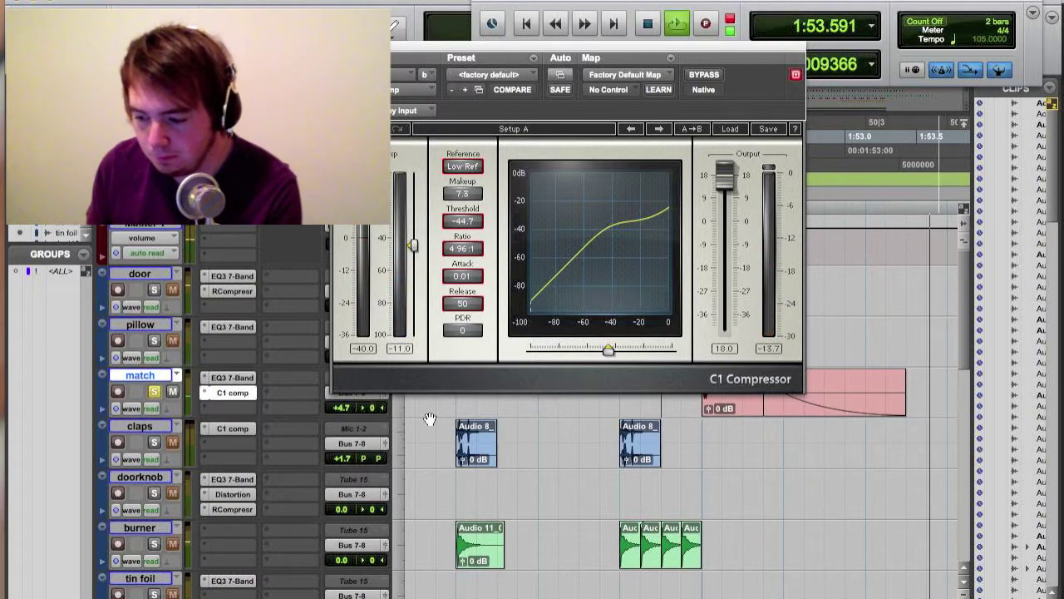
key(space)
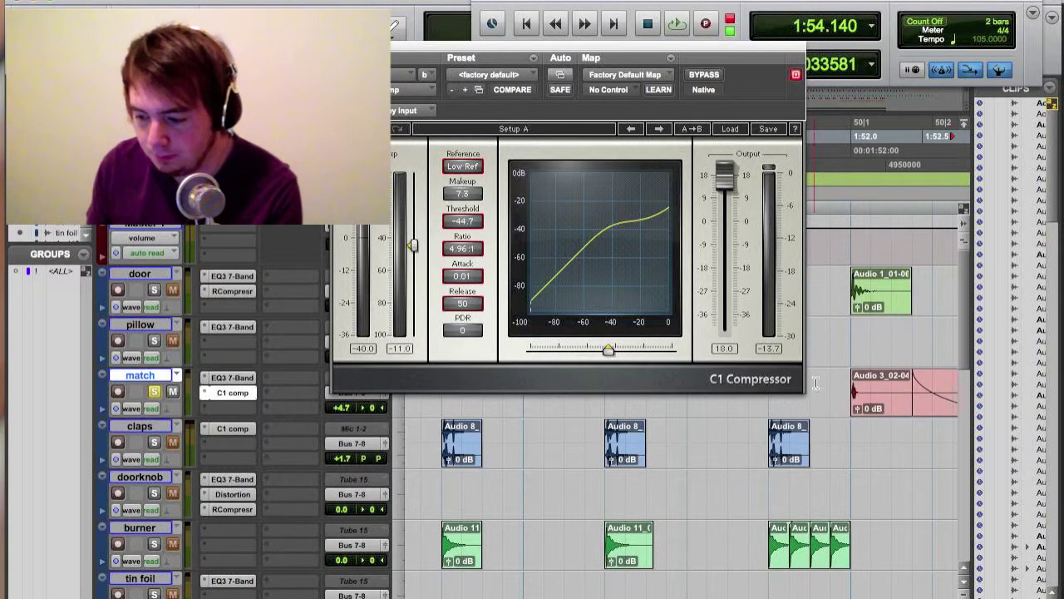
key(space)
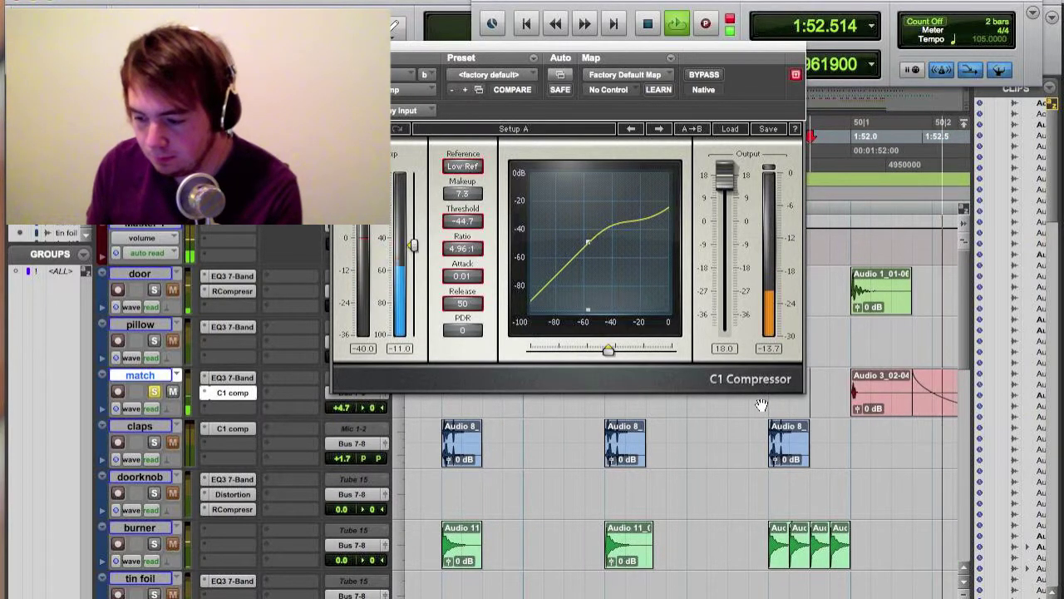
key(space)
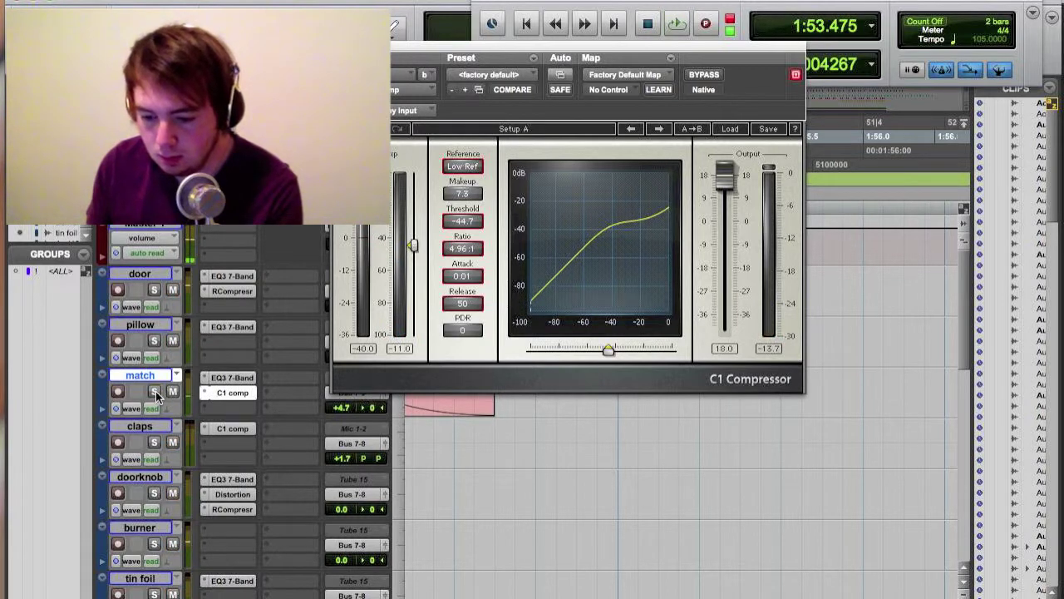
key(super+w)
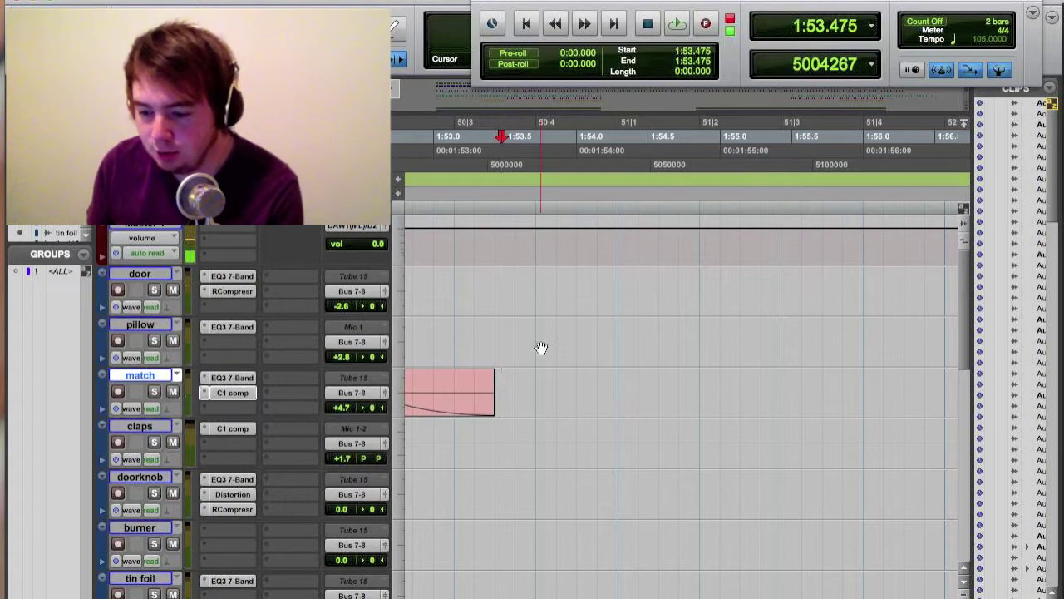
Zoom out and back in, placing the edit point at 1:43.285 on the claps track
scroll(541, 353, left, 10)
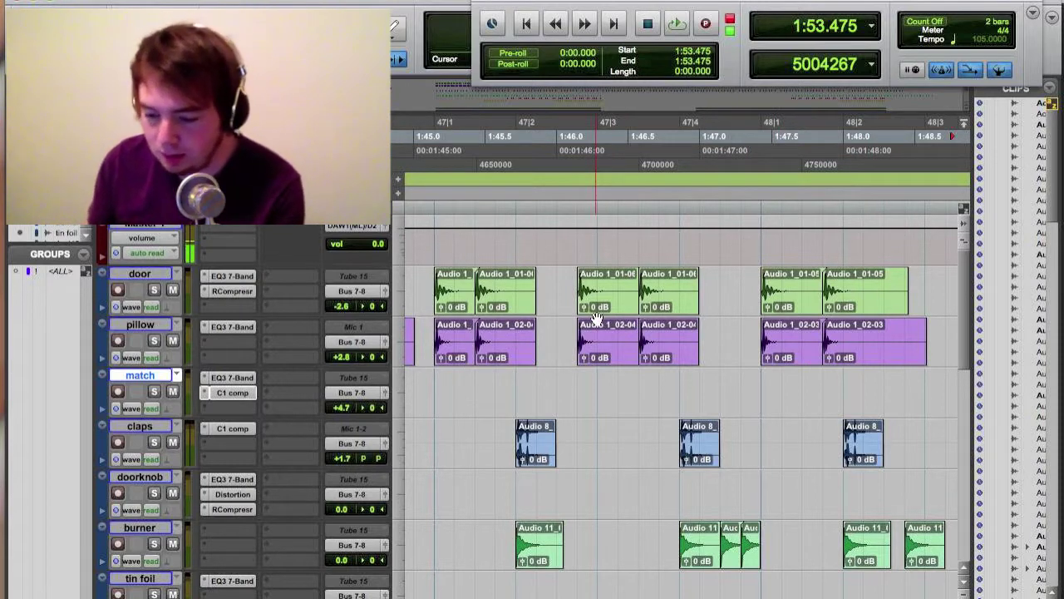
key(r)
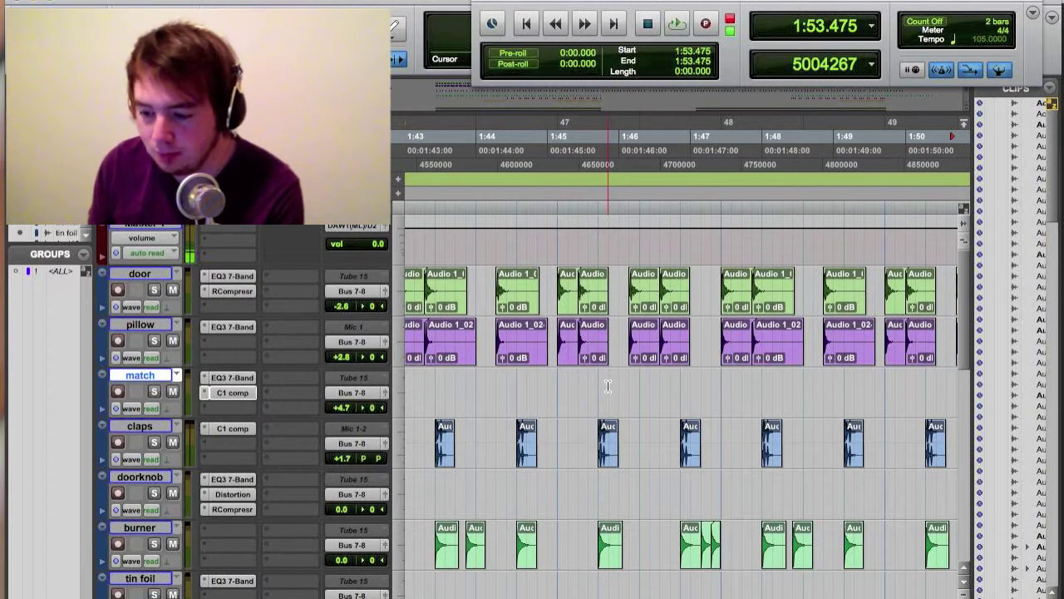
key(r)
click(557, 388)
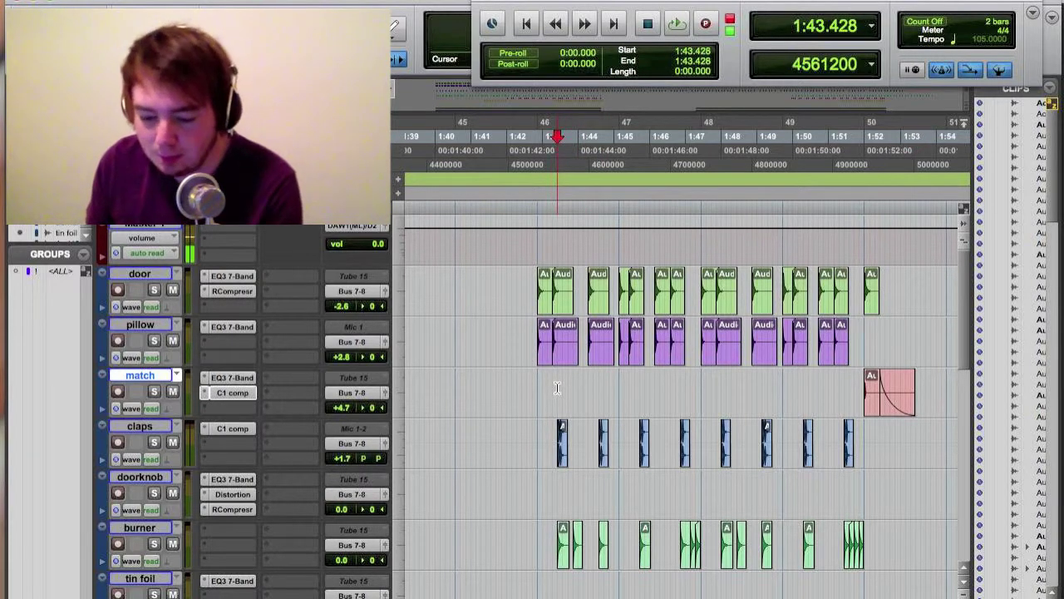
key(t)
key(t)
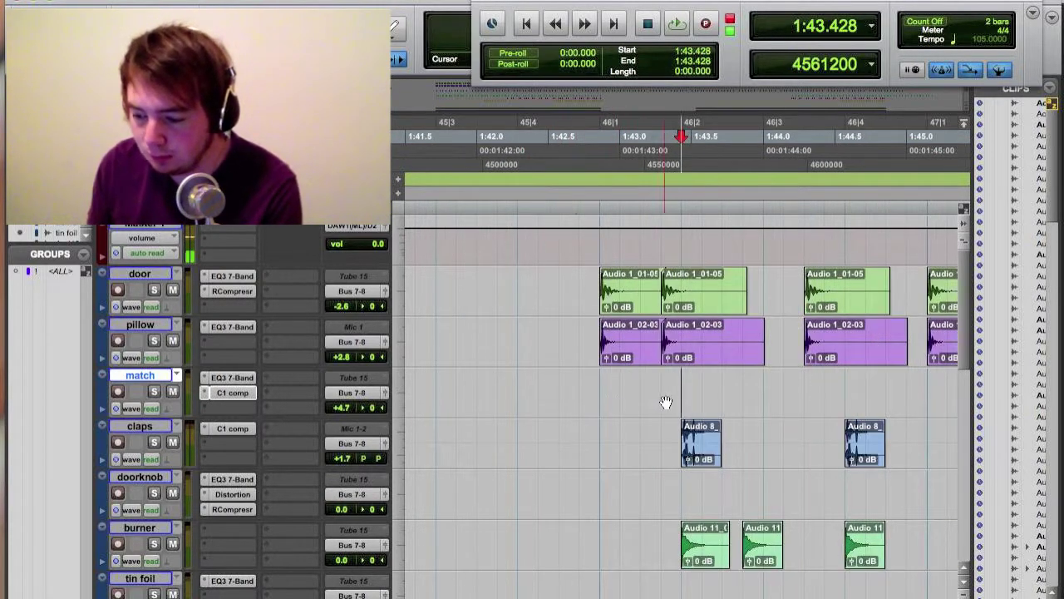
click(645, 386)
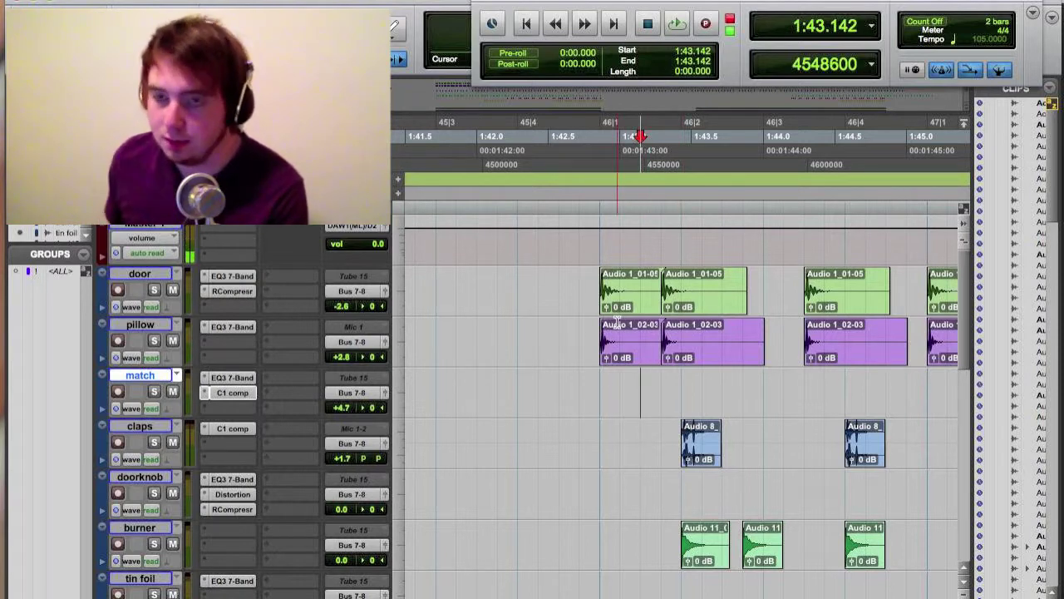
click(658, 431)
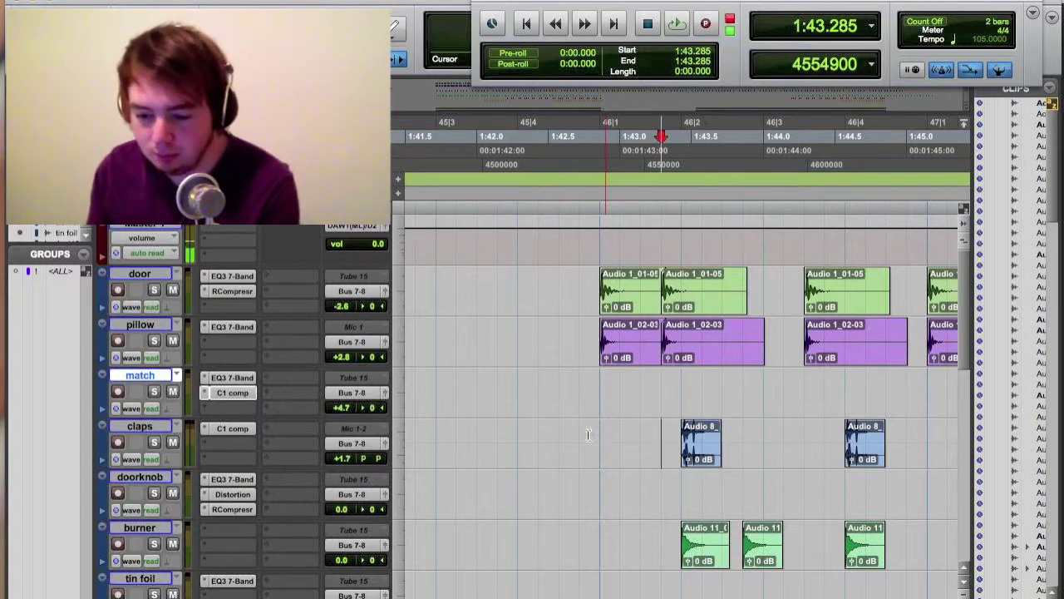
click(224, 430)
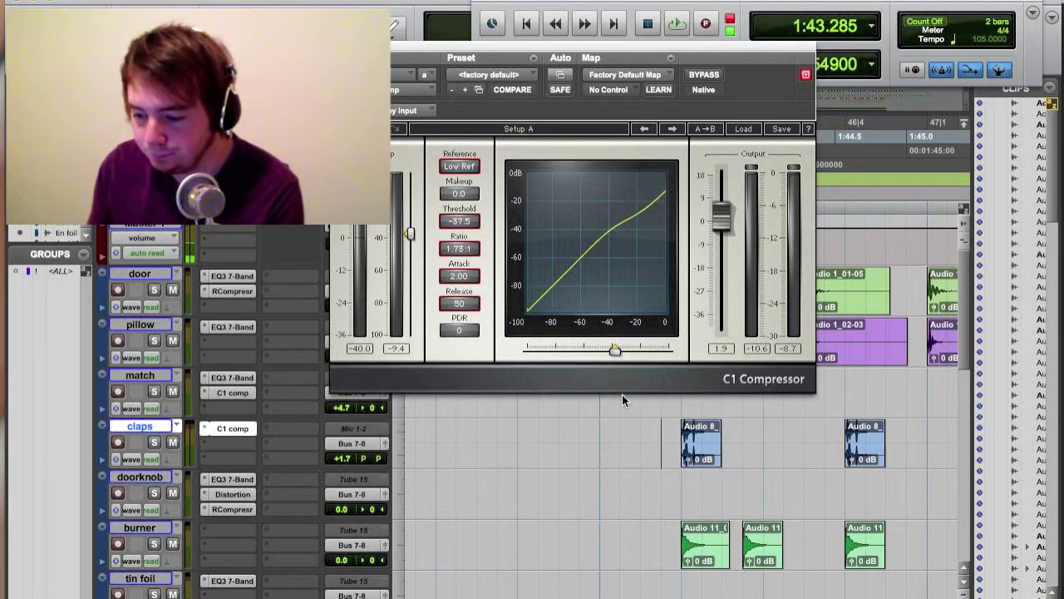
click(629, 430)
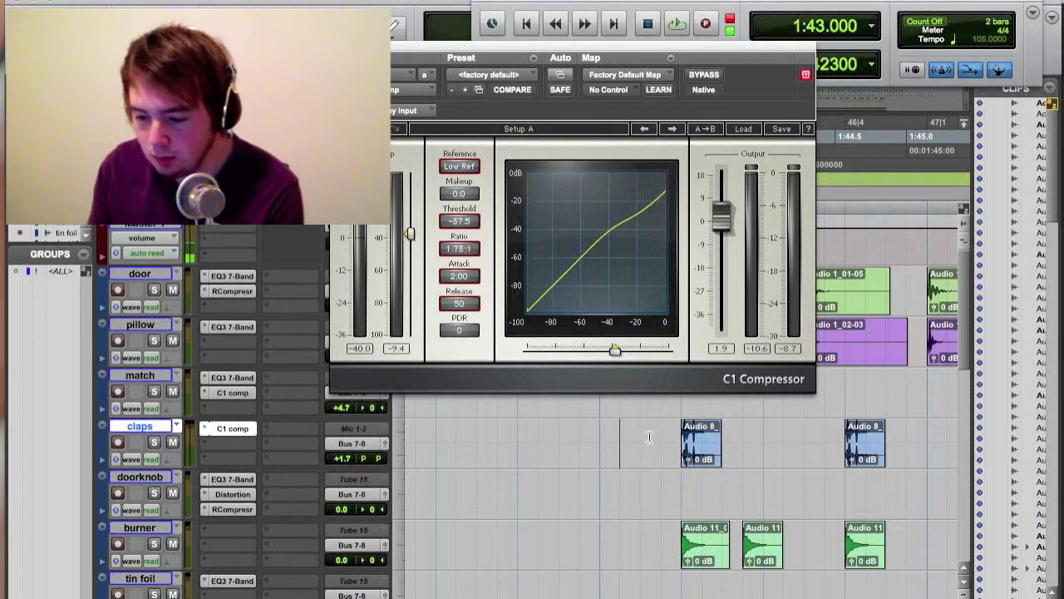
click(154, 443)
key(space)
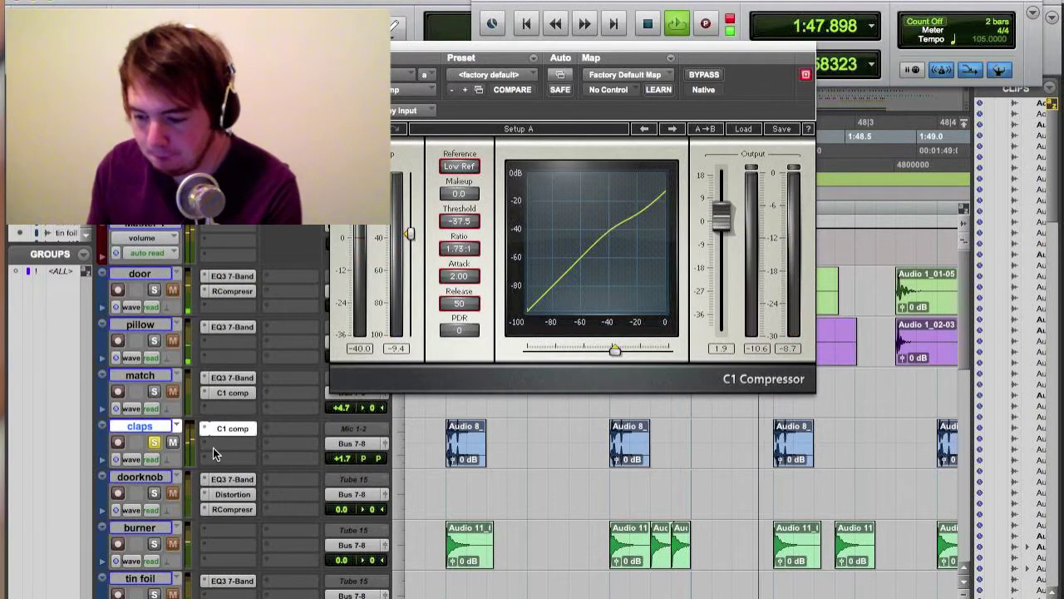
key(space)
click(154, 443)
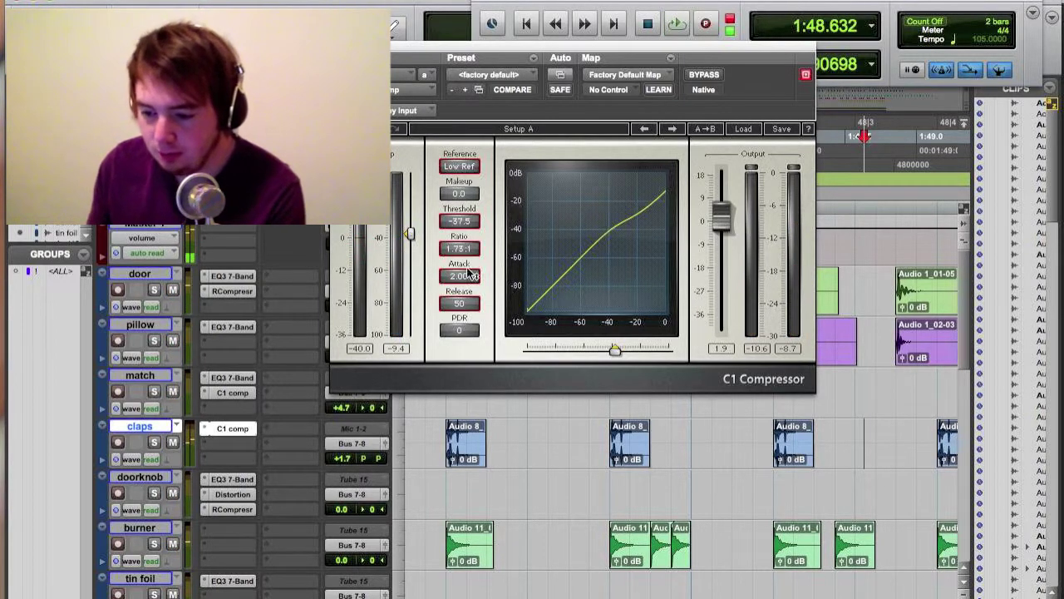
click(232, 428)
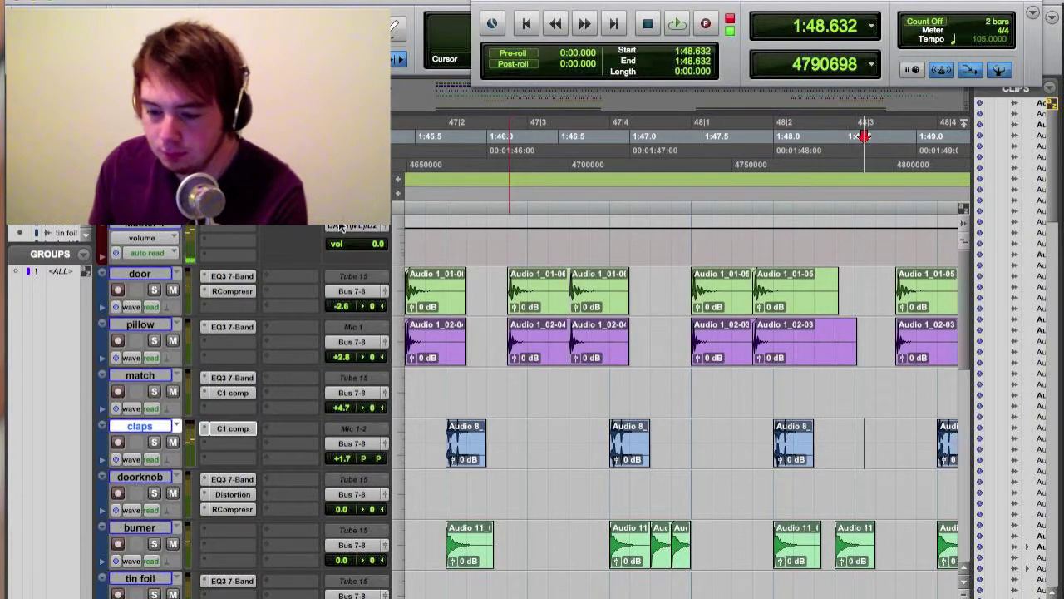
Place the playback start at 1:43.142 on the burner track and solo burner
scroll(528, 428, left, 3)
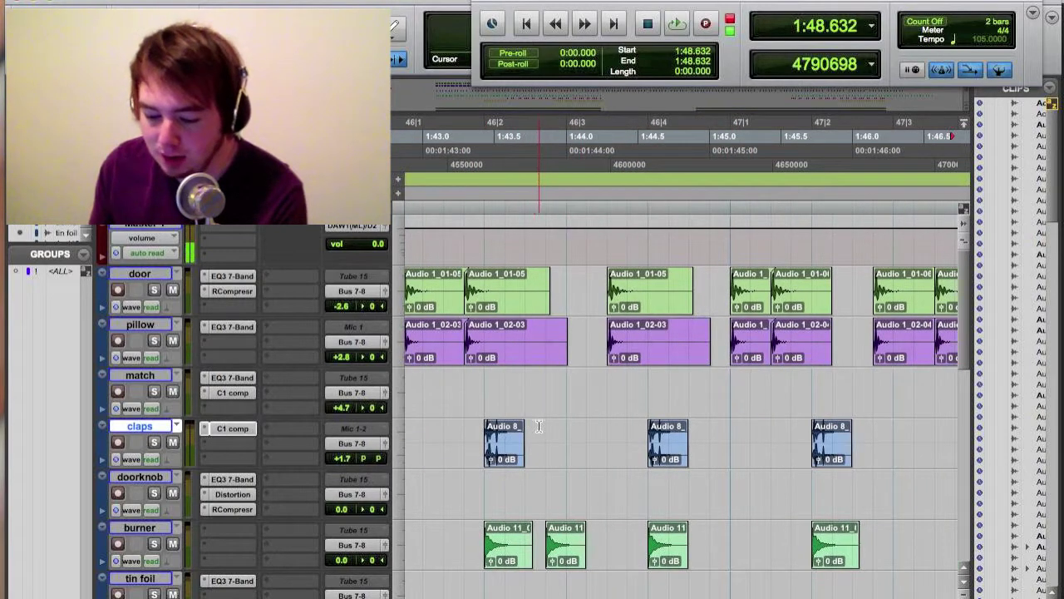
scroll(470, 431, down, 2)
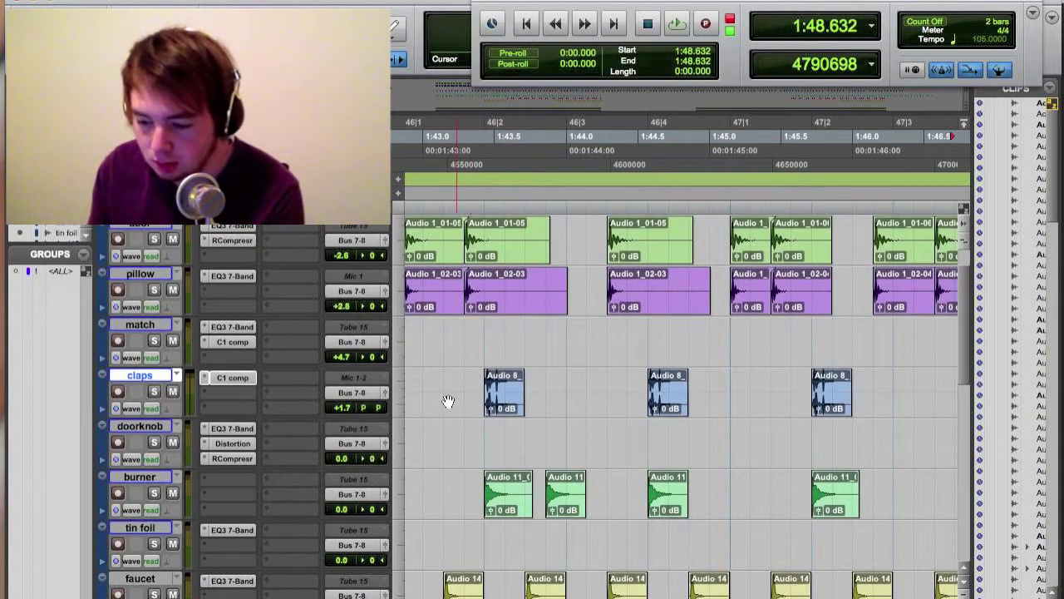
click(462, 484)
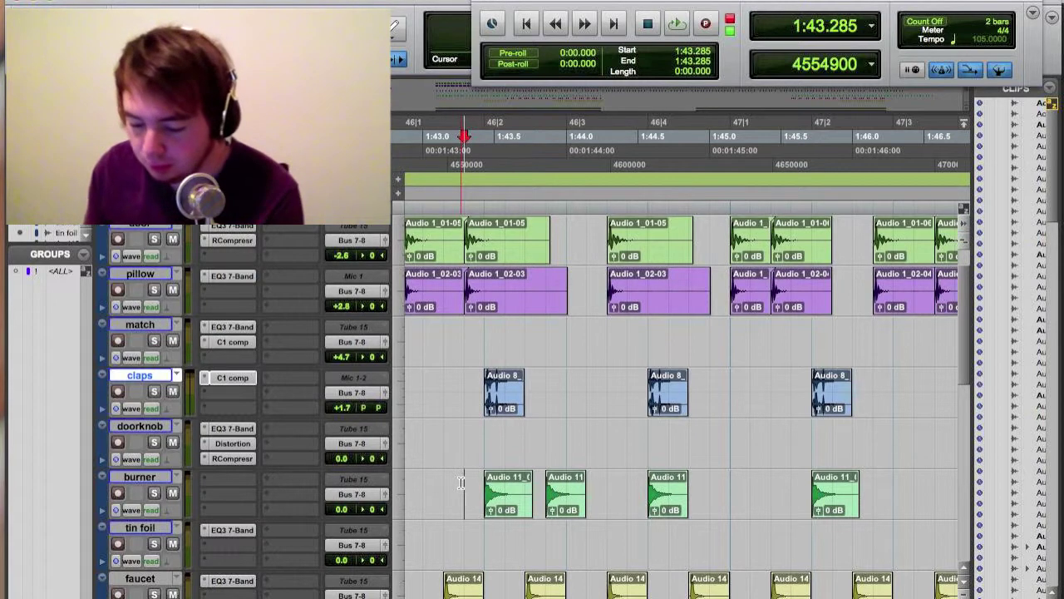
key(r)
key(t)
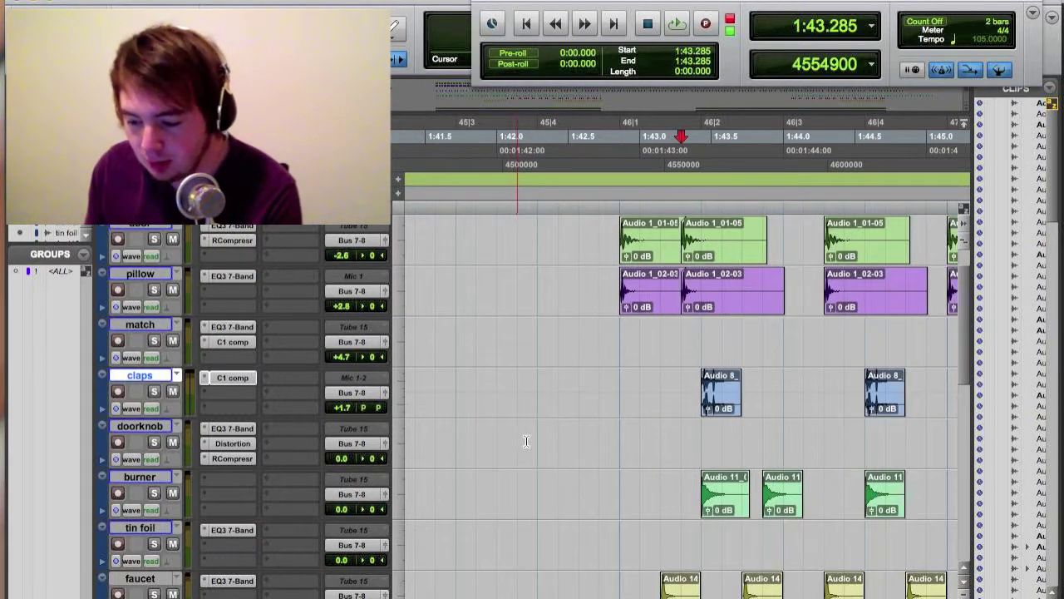
scroll(564, 440, right, 10)
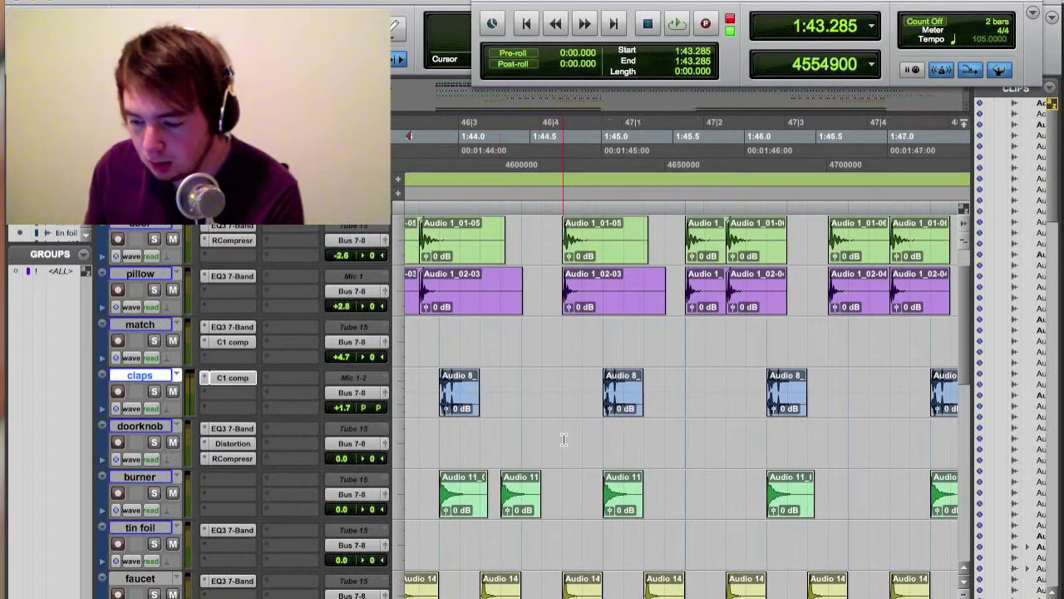
scroll(564, 439, right, 3)
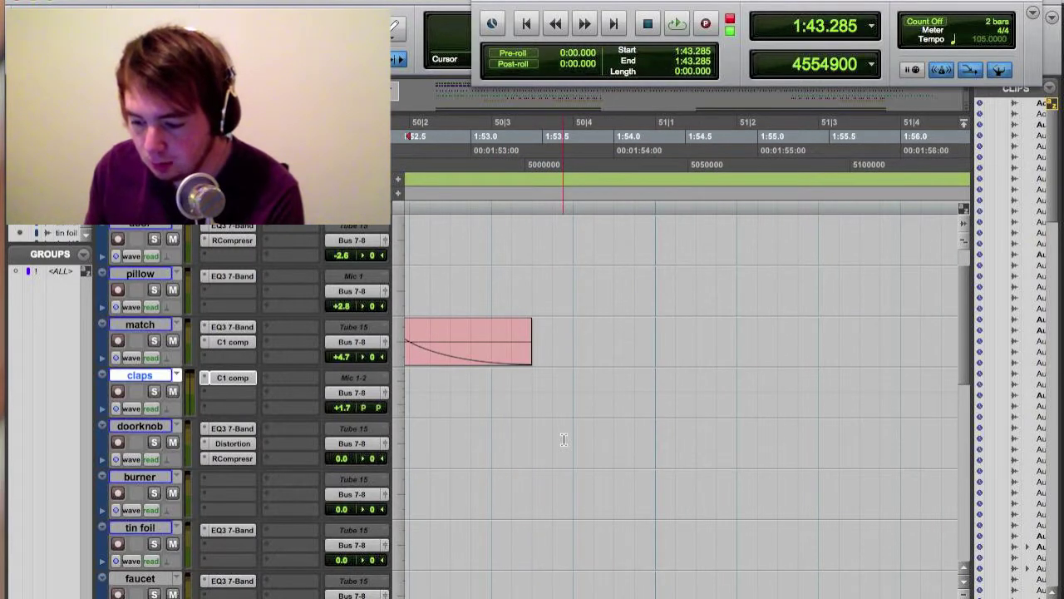
scroll(565, 446, left, 12)
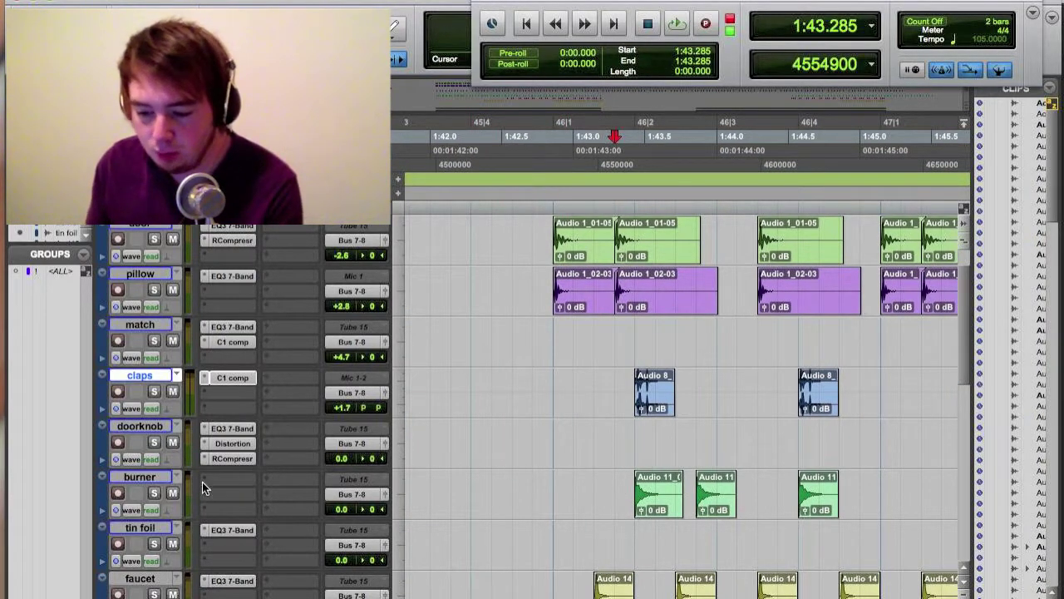
click(596, 491)
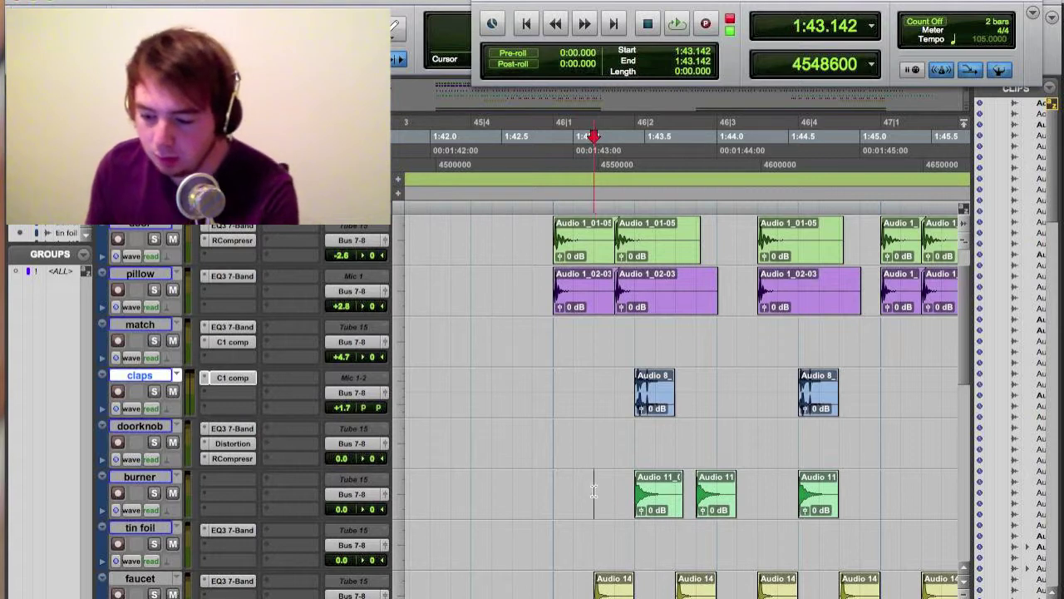
scroll(221, 475, down, 1)
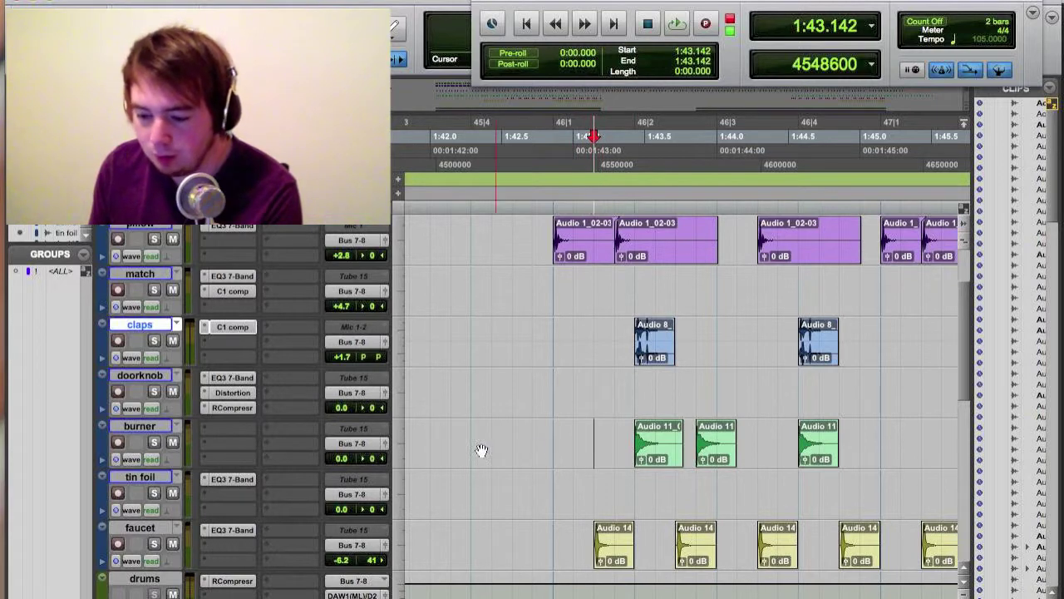
click(154, 443)
Play the soloed burner track from 1:43.142, then stop and unsolo it
key(space)
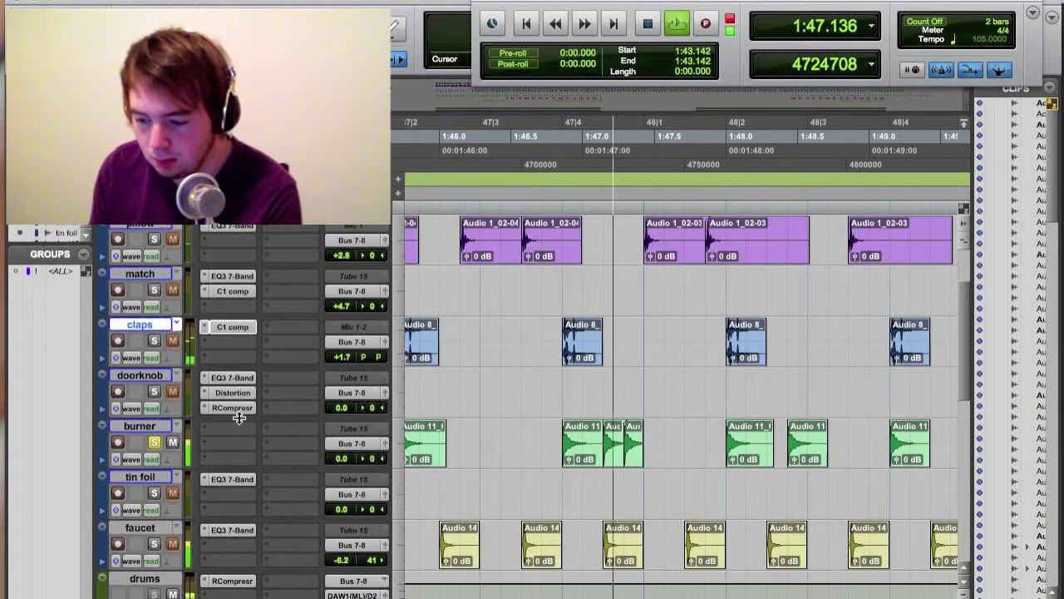
key(space)
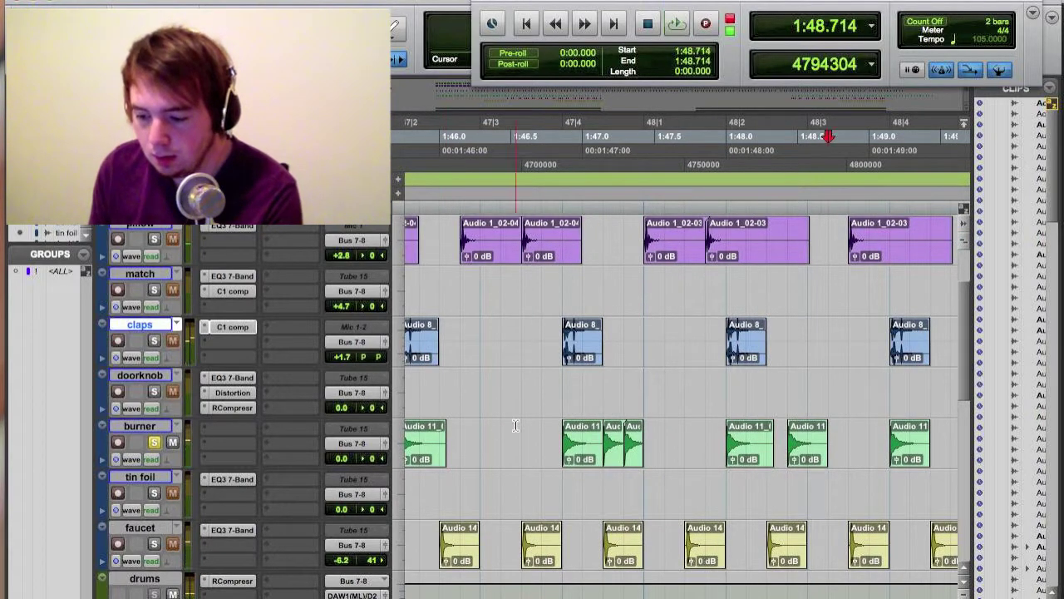
click(155, 442)
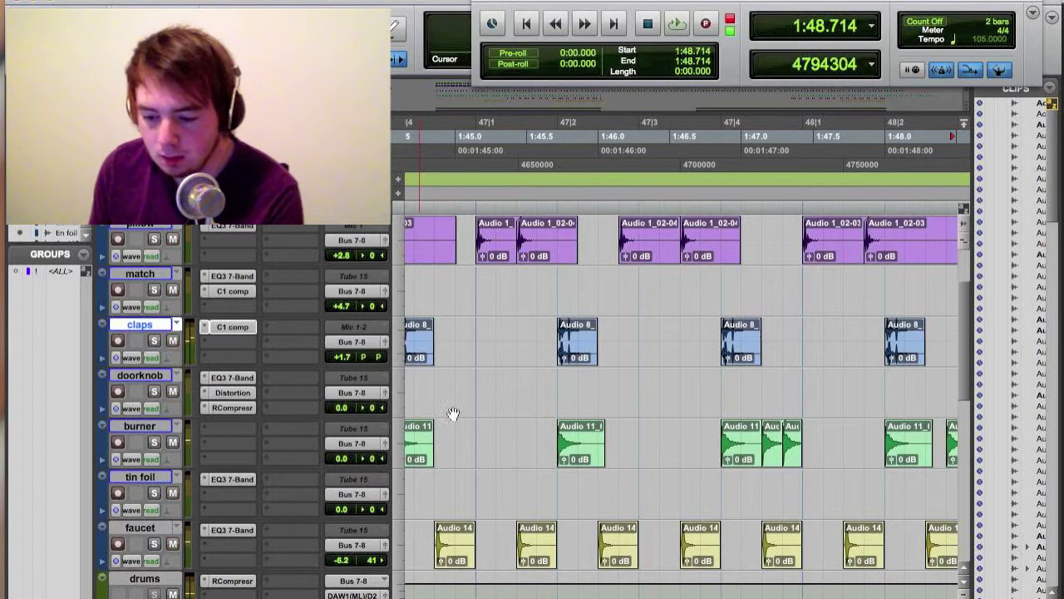
Hide the doorknob track and set the playback start at 1:43.142 on claps
scroll(453, 412, left, 2)
scroll(453, 412, left, 2)
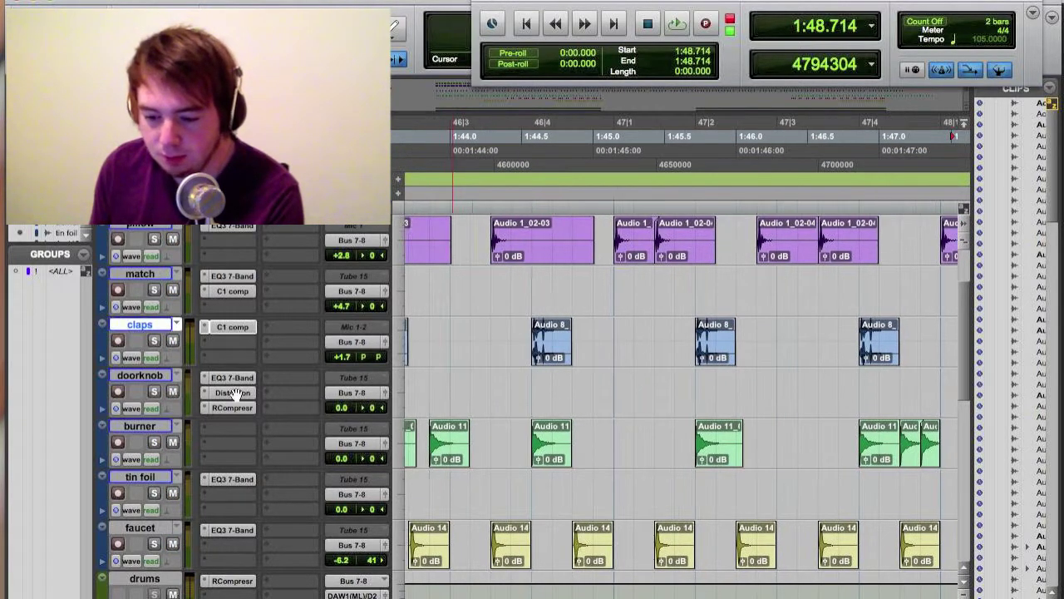
right_click(158, 375)
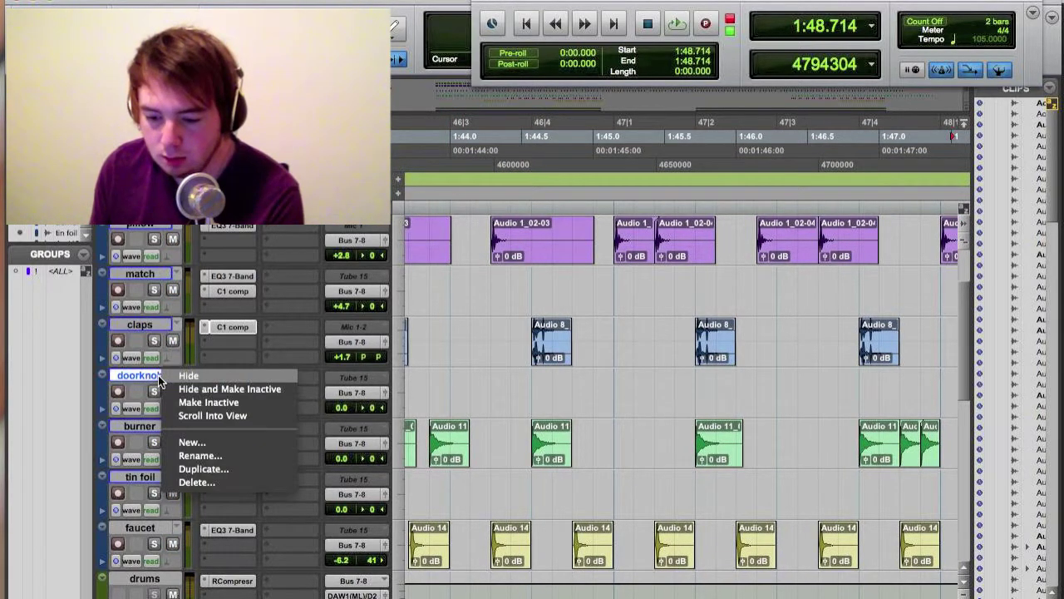
click(218, 377)
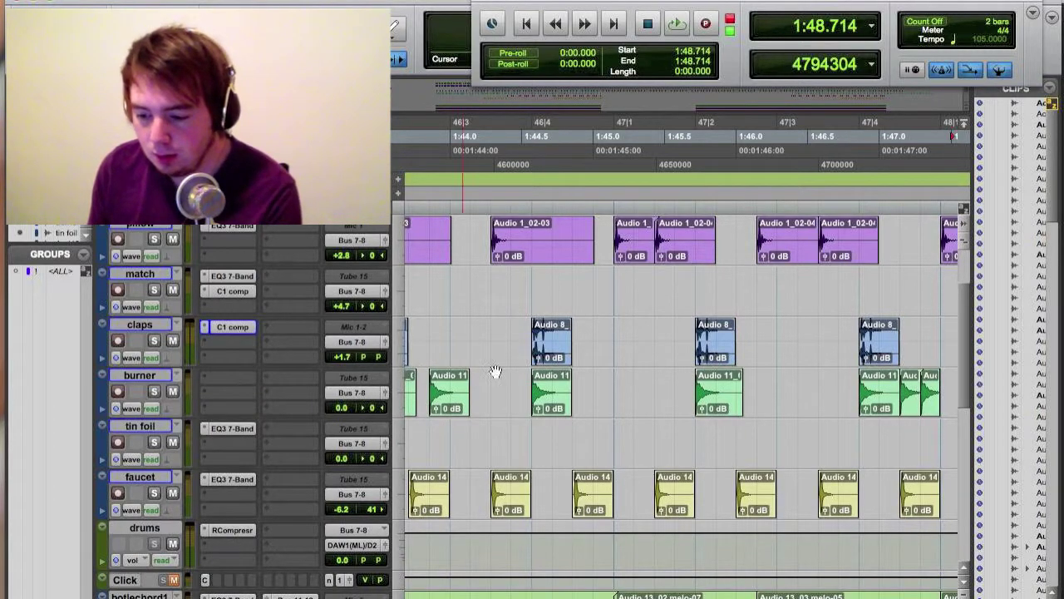
scroll(587, 368, left, 10)
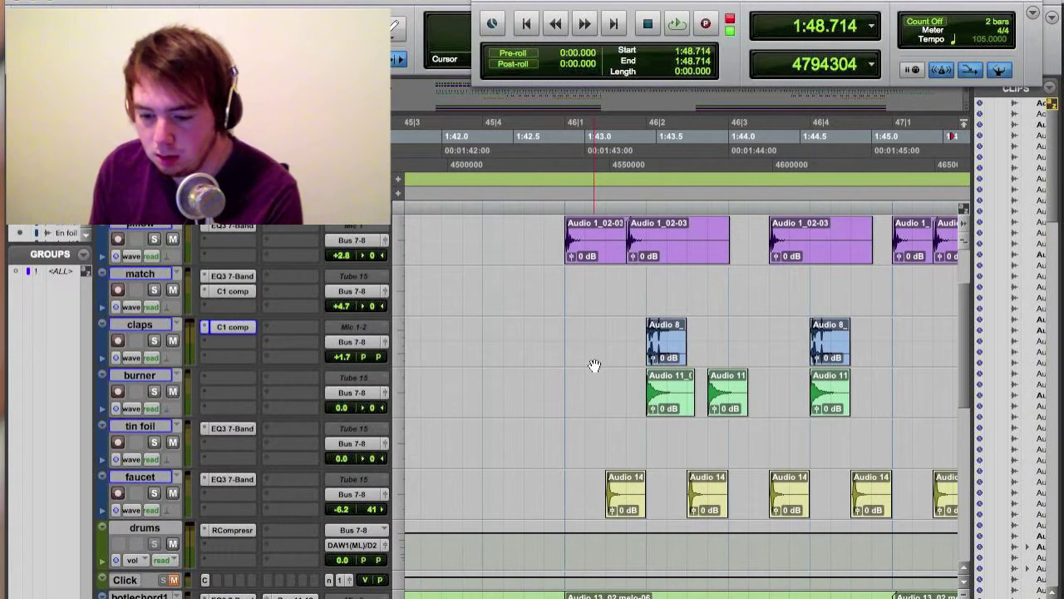
click(606, 336)
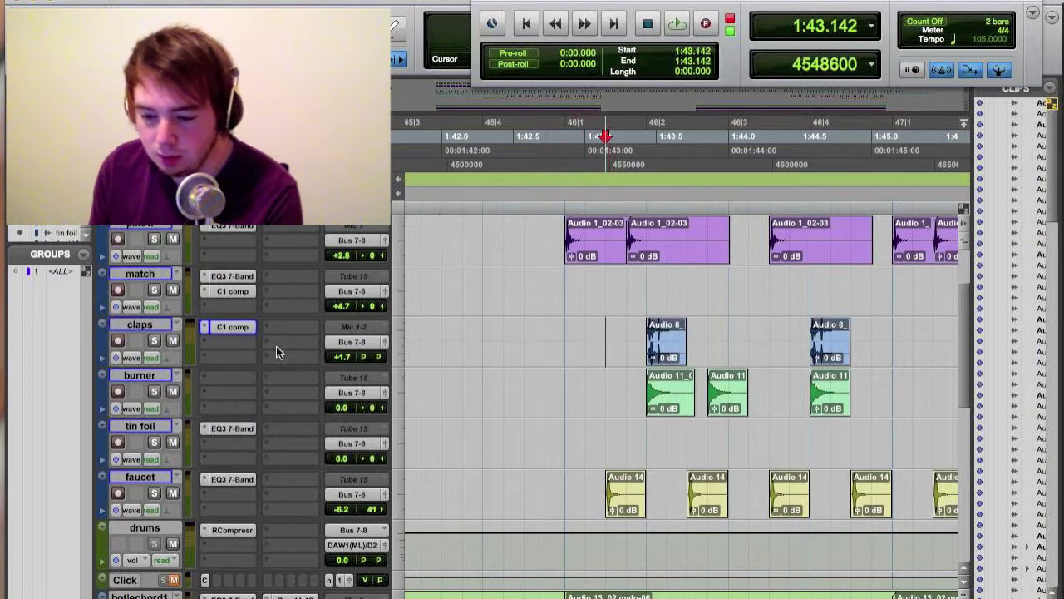
Audition claps and burner soloed together, then stop playback and clear both solos
click(154, 341)
click(154, 391)
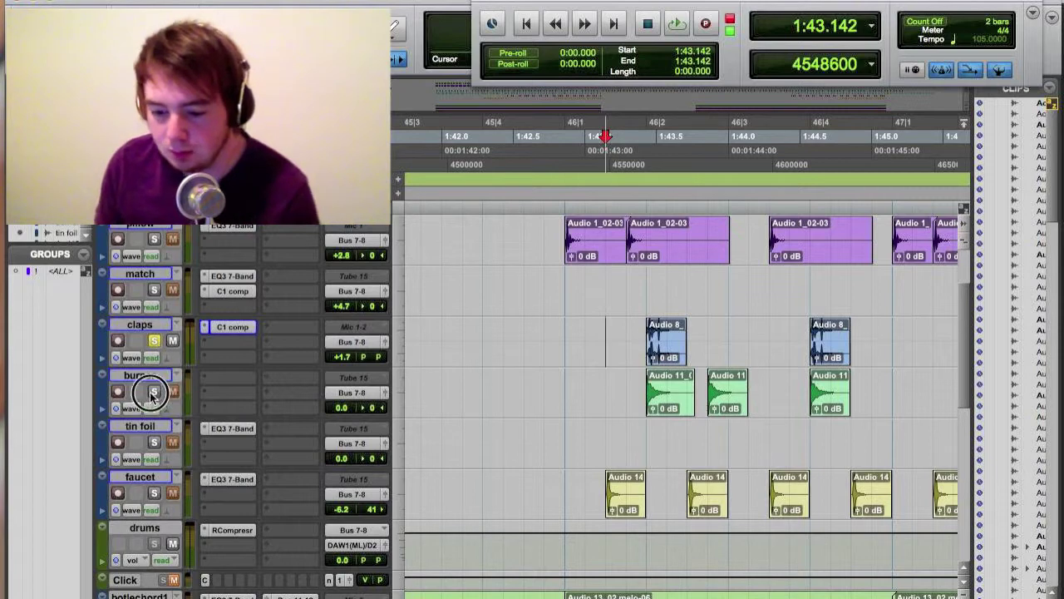
key(space)
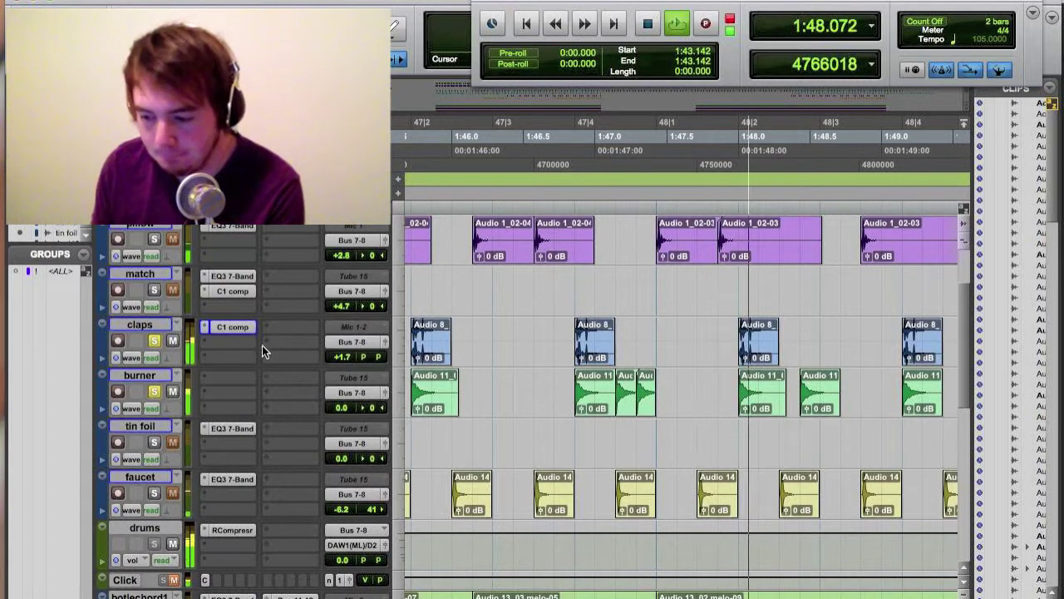
click(153, 341)
key(space)
click(153, 393)
scroll(411, 409, down, 2)
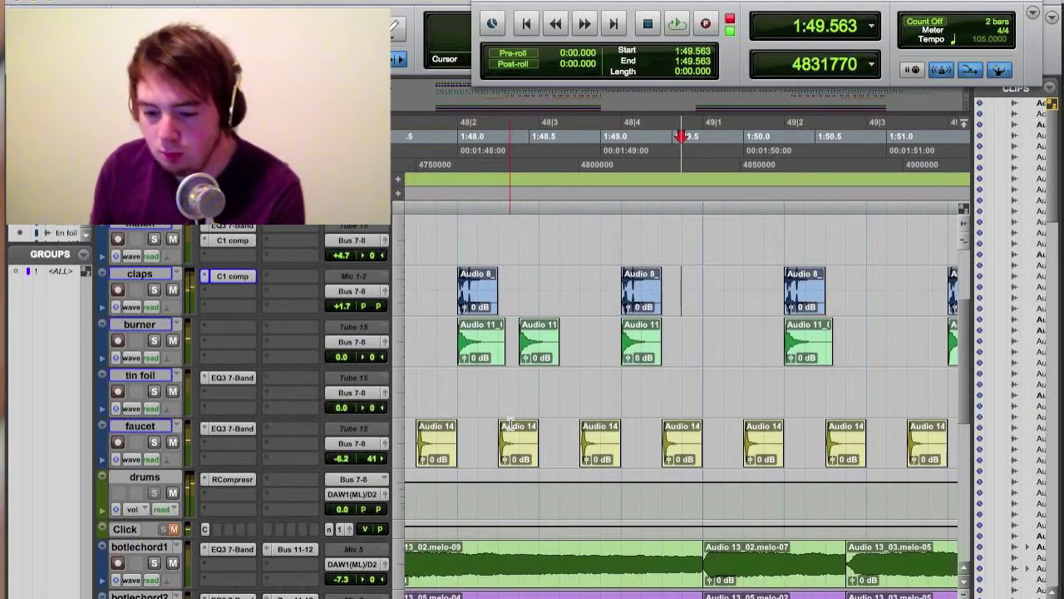
Scroll down to the tin foil track and place the playback start near 2:36.857
scroll(509, 421, left, 3)
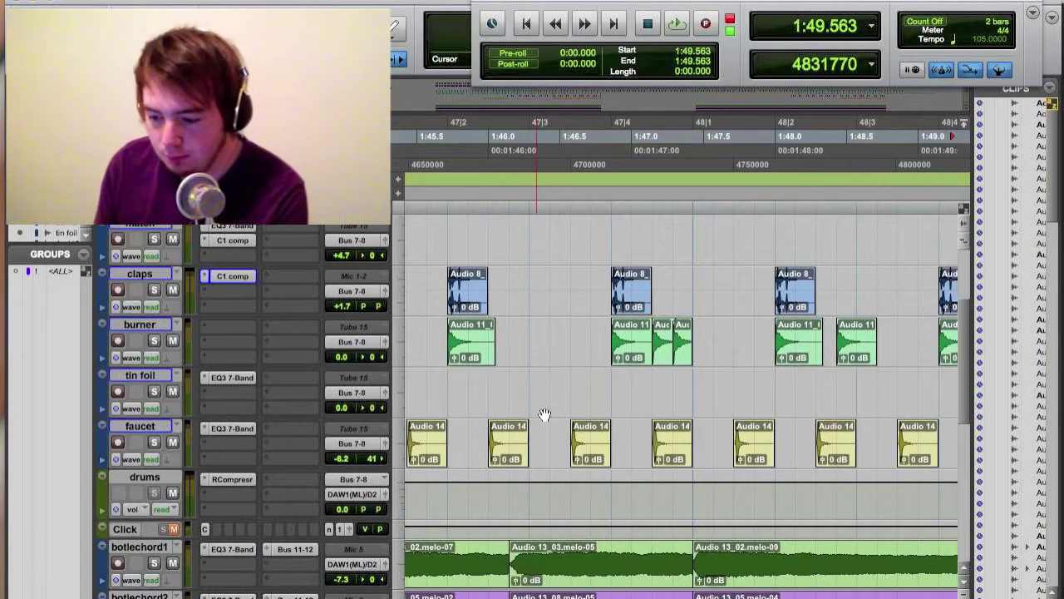
scroll(563, 408, right, 8)
scroll(562, 409, right, 15)
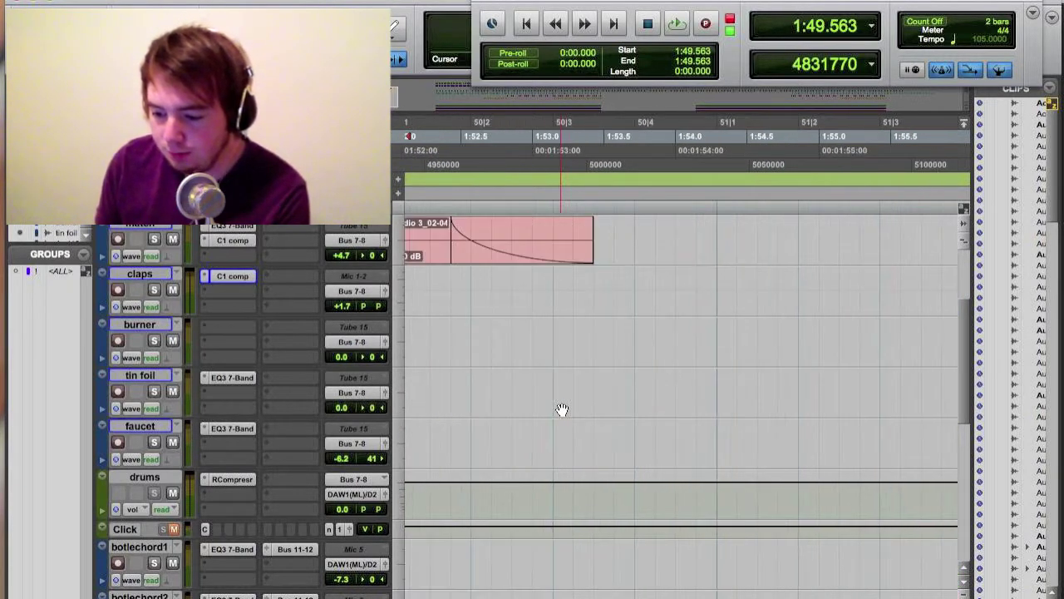
scroll(563, 409, down, 5)
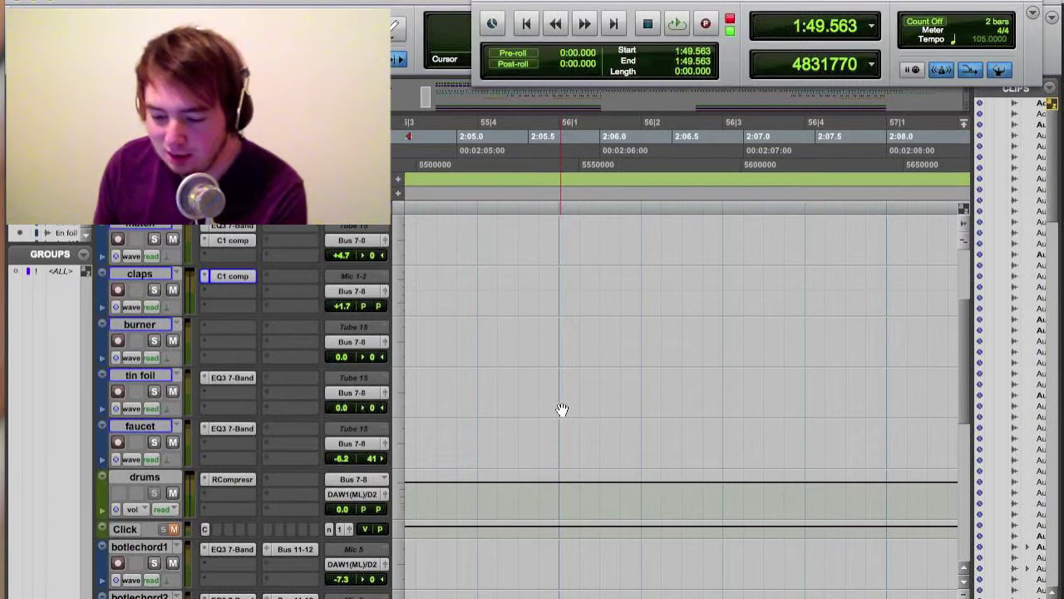
scroll(578, 420, down, 2)
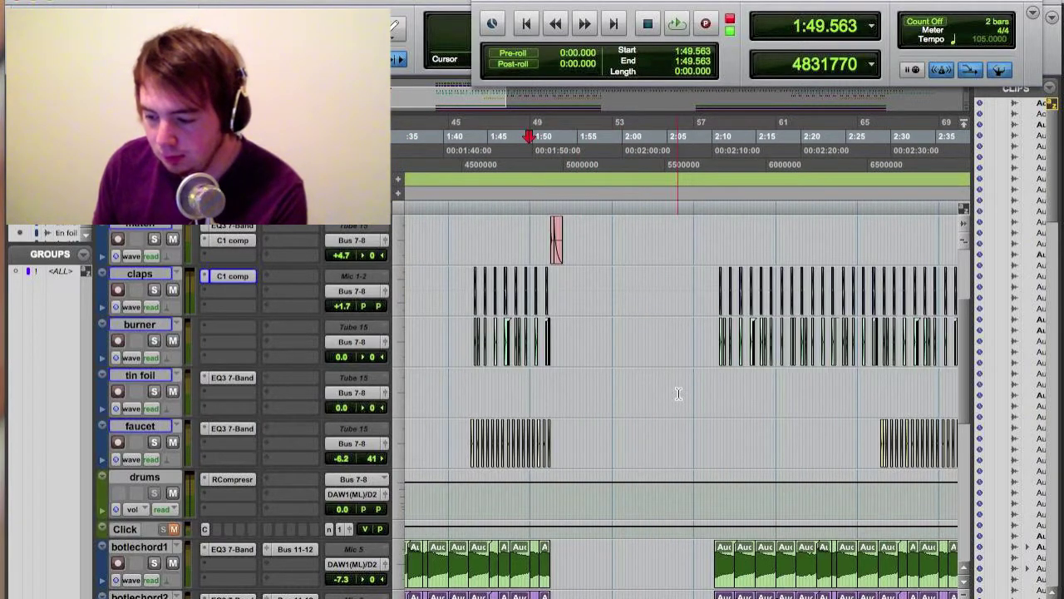
scroll(679, 394, right, 15)
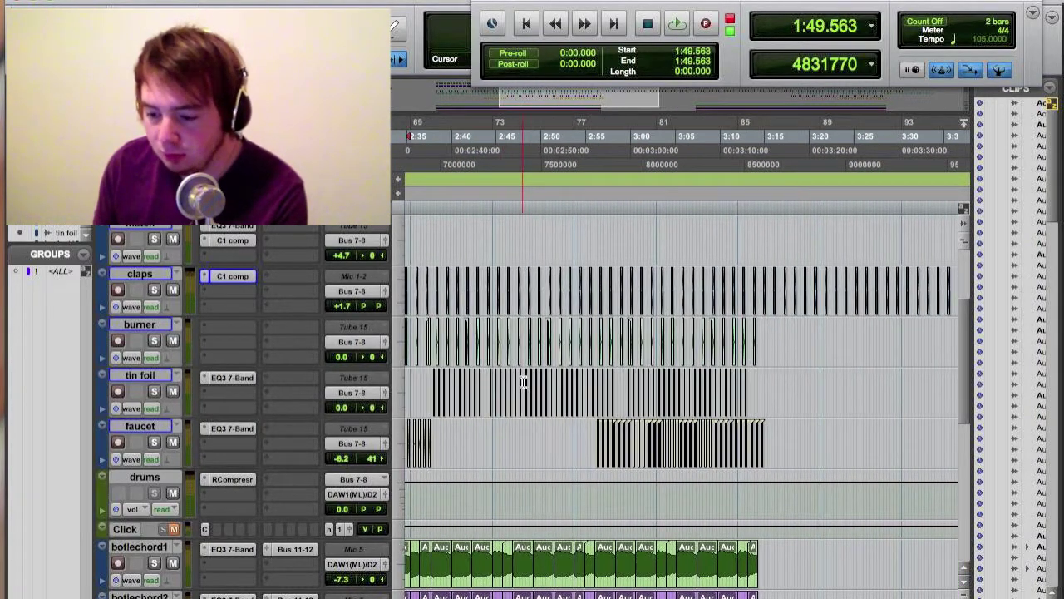
click(440, 382)
Move the playback start to 2:37.571 and view tin foil's EQ3 7-Band with its 297.5 Hz high-pass
scroll(441, 387, up, 2)
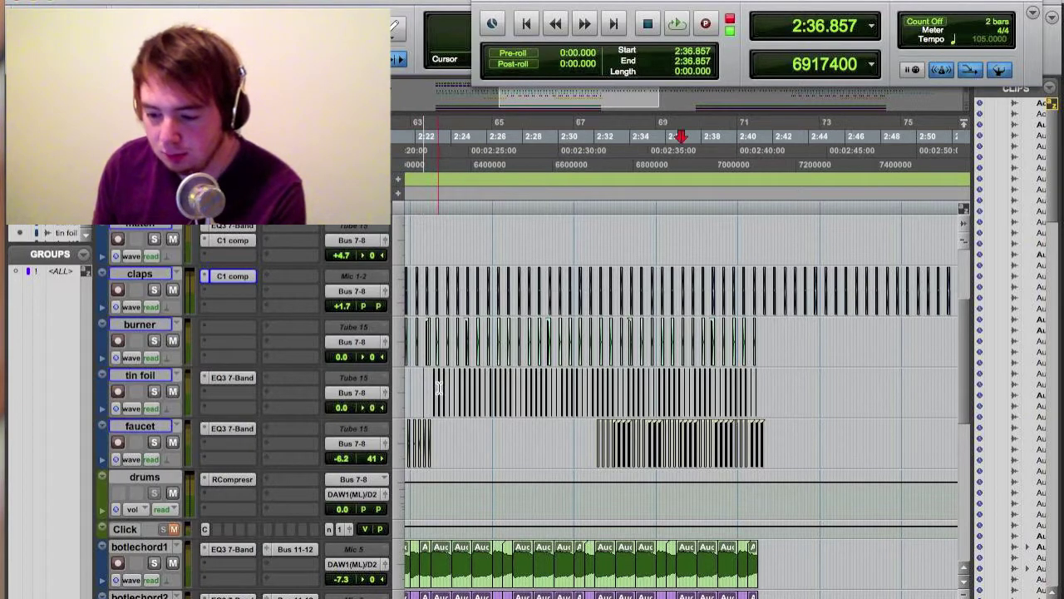
scroll(441, 389, up, 1)
click(707, 387)
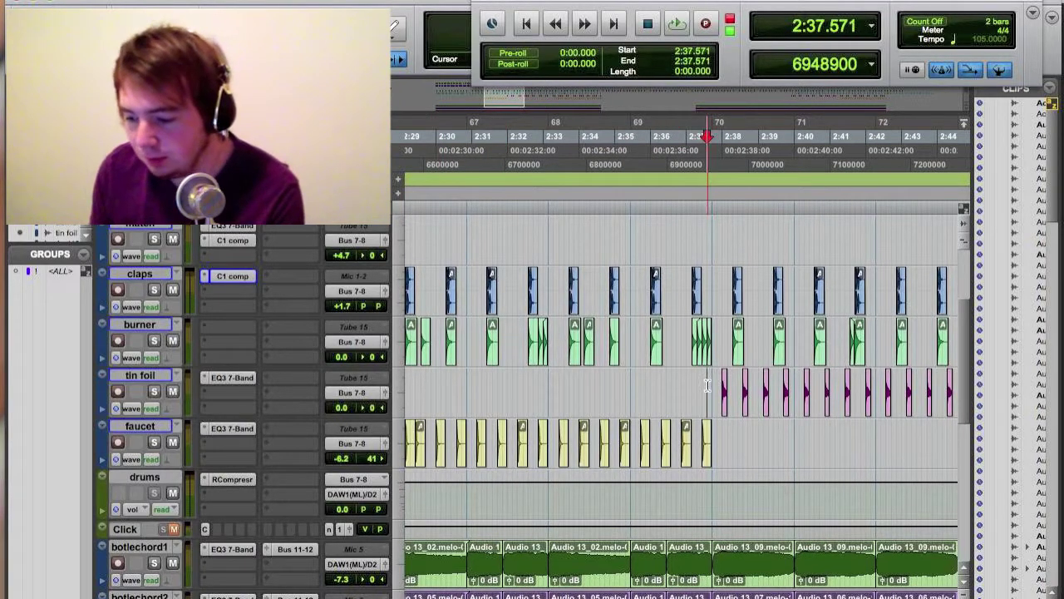
scroll(529, 426, up, 1)
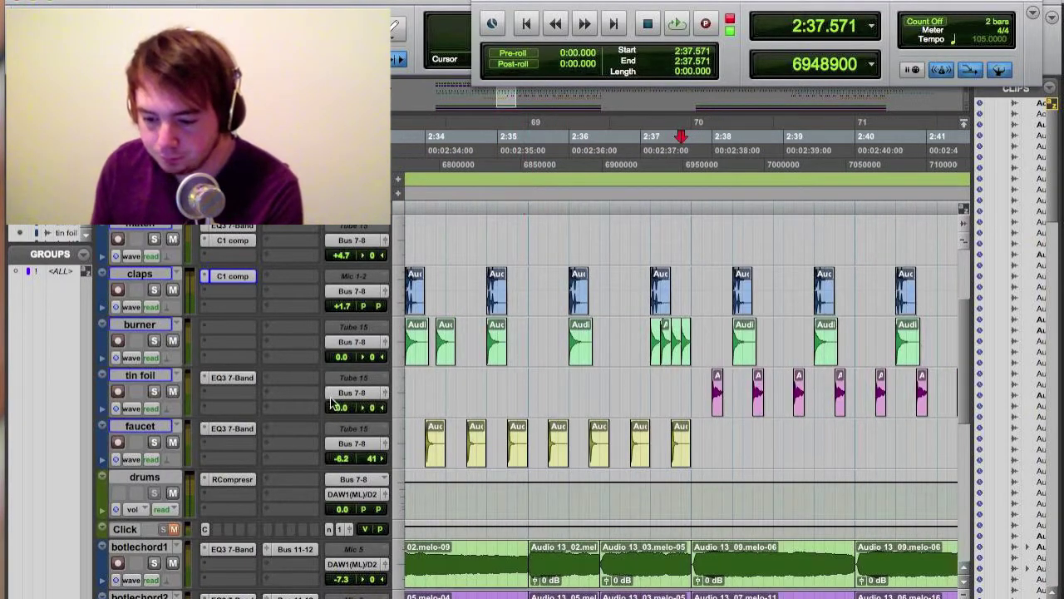
click(235, 381)
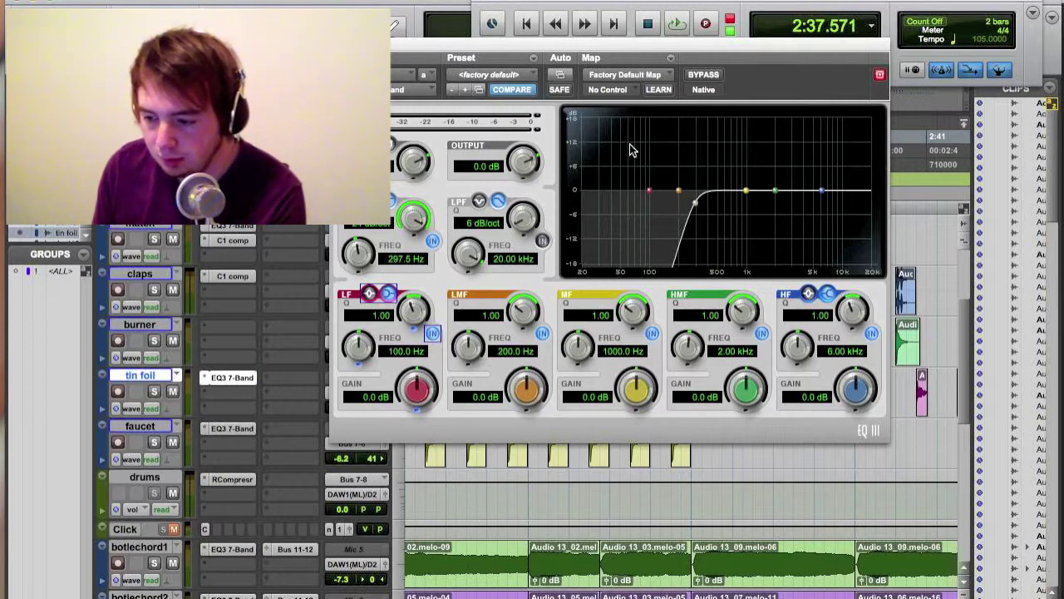
key(super+w)
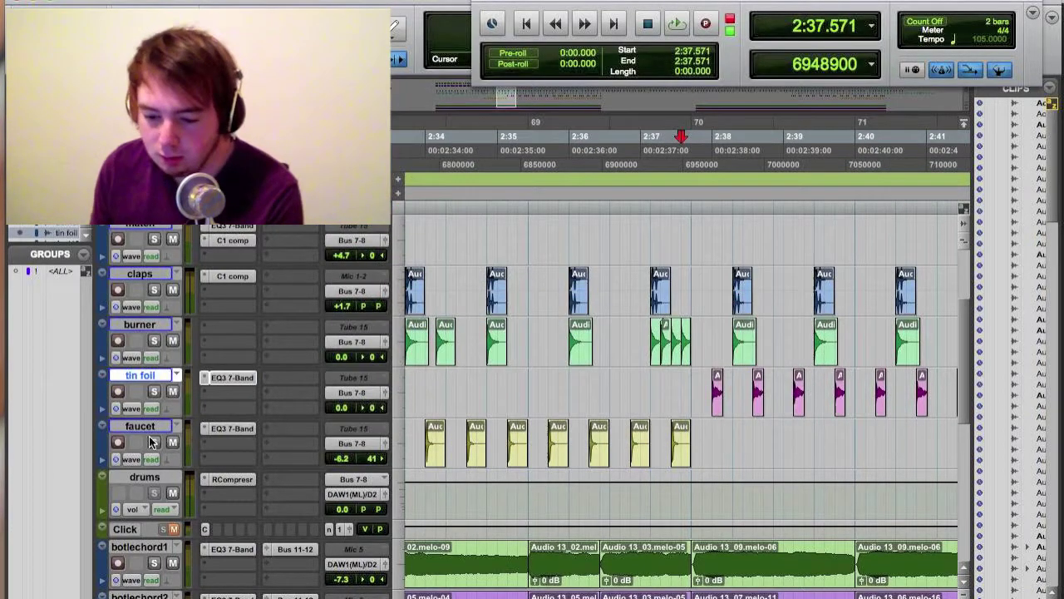
Audition the tin foil track soloed from 2:37.714, then stop and release the solo
click(690, 386)
click(154, 393)
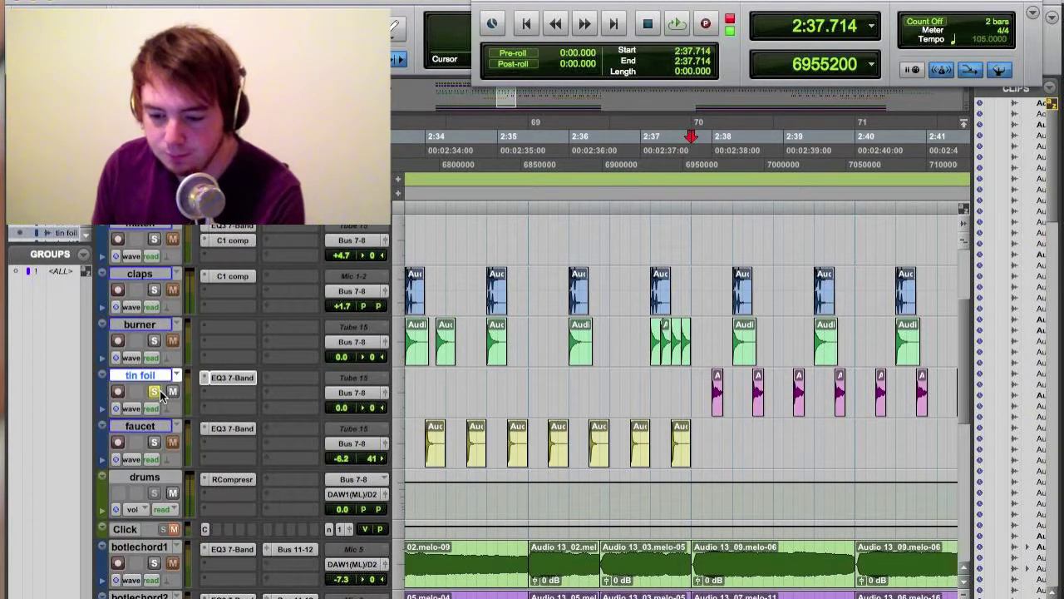
key(space)
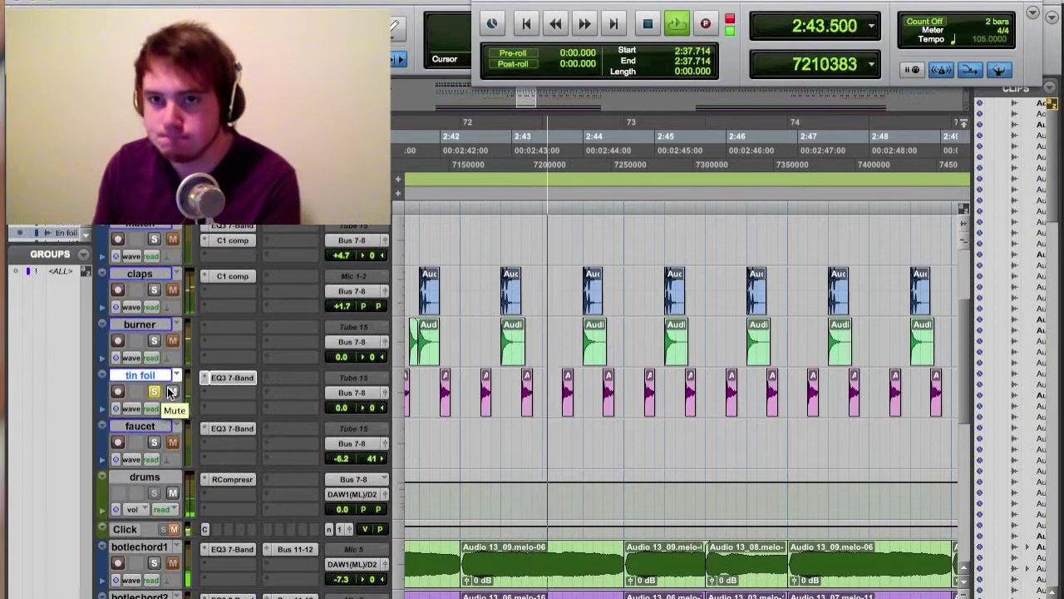
key(space)
click(154, 393)
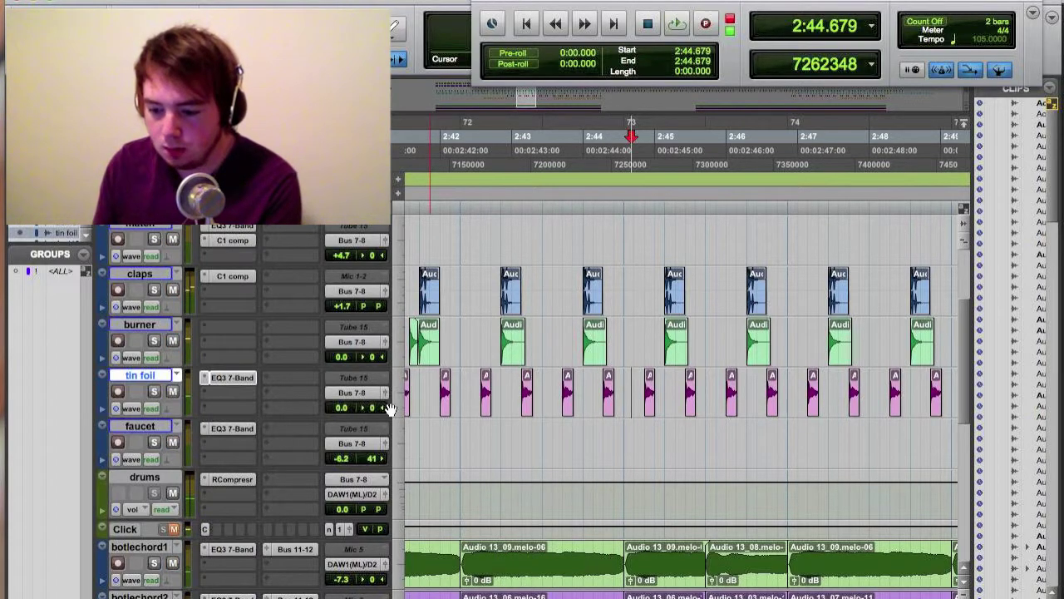
Scroll back and set the playback start at 2:28.571 before the faucet clips
scroll(453, 421, down, 2)
scroll(483, 339, left, 5)
scroll(484, 339, left, 4)
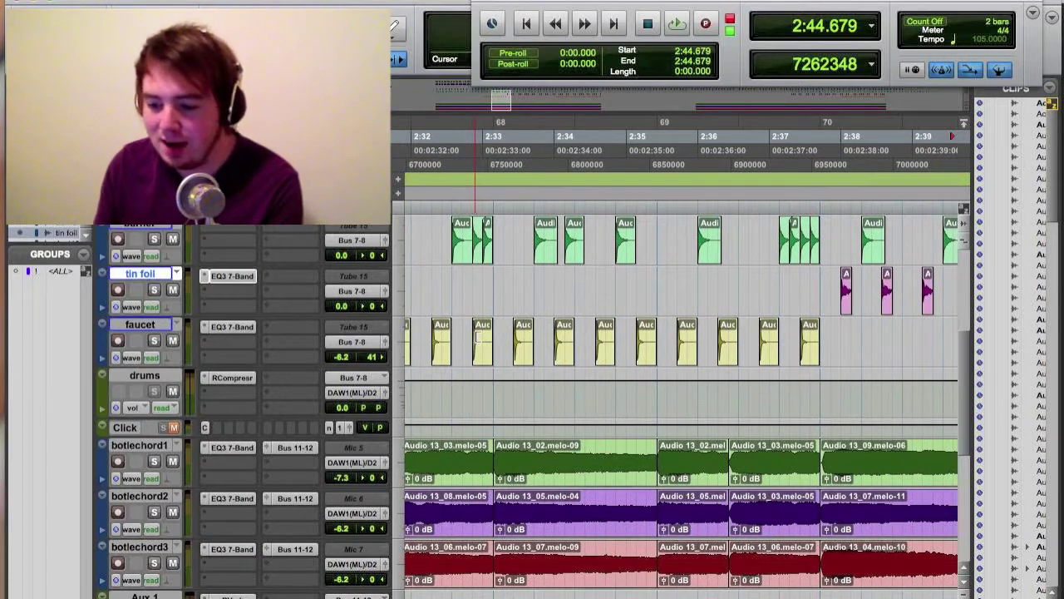
scroll(475, 338, left, 5)
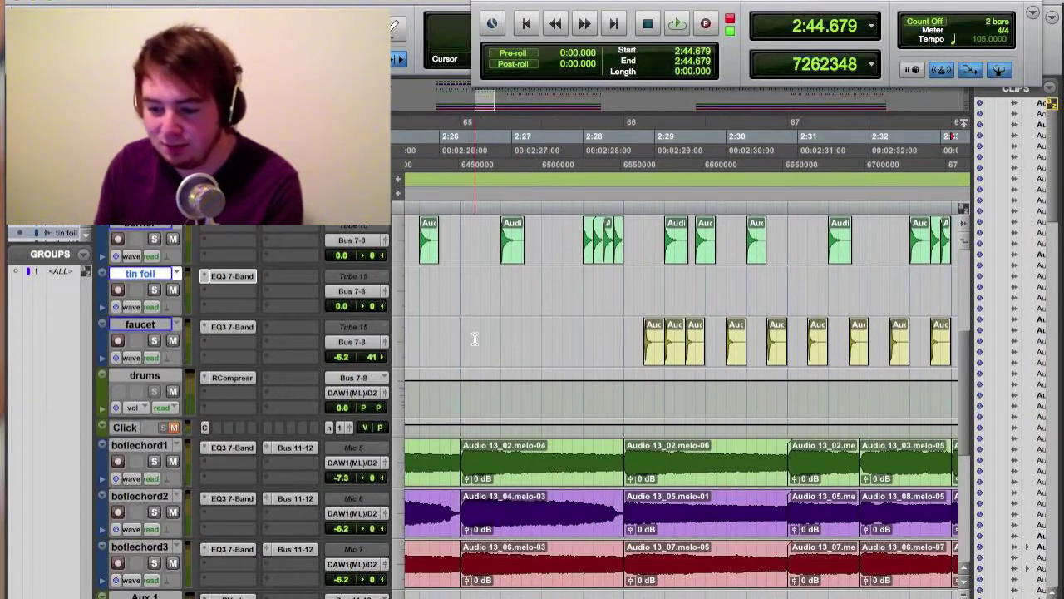
click(624, 327)
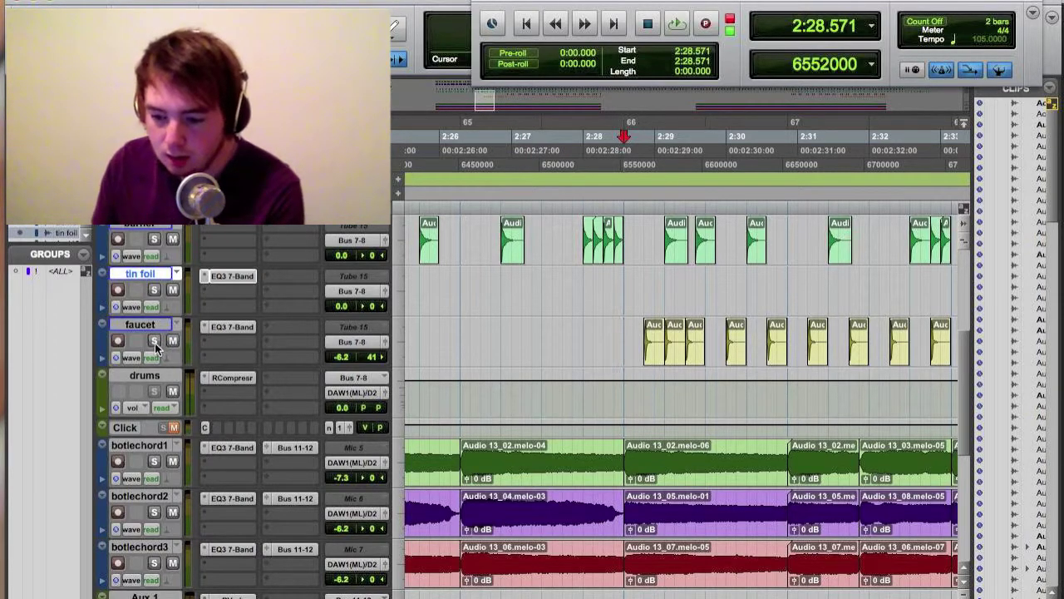
Review and close the faucet track's EQ3 7-Band settings, then solo faucet
click(229, 329)
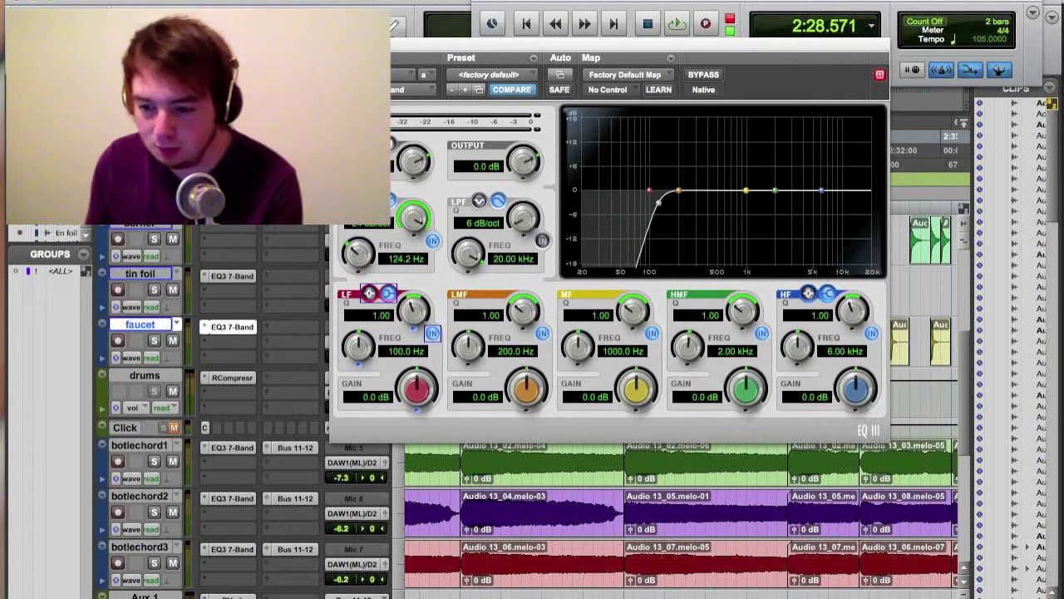
key(super+w)
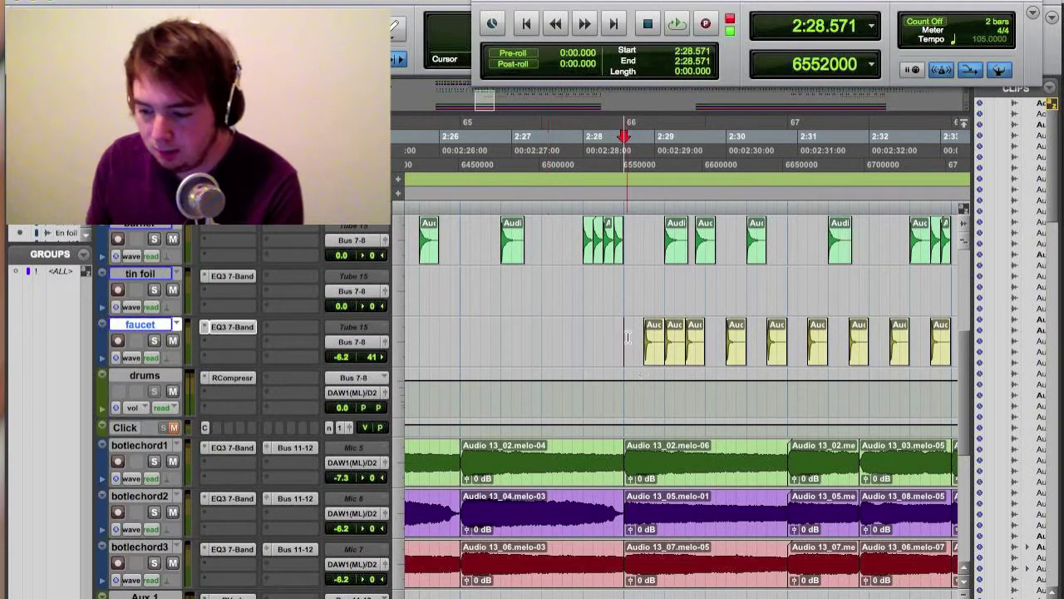
click(154, 341)
Play the faucet track soloed, stop at 2:37.138, then take it out of solo
key(space)
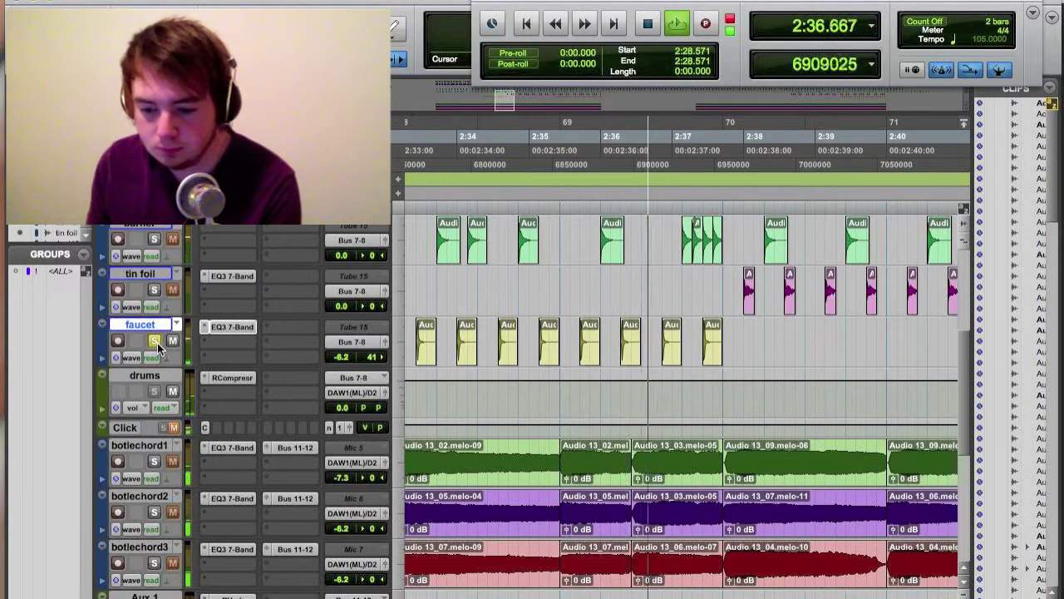
key(space)
click(155, 341)
scroll(537, 311, up, 5)
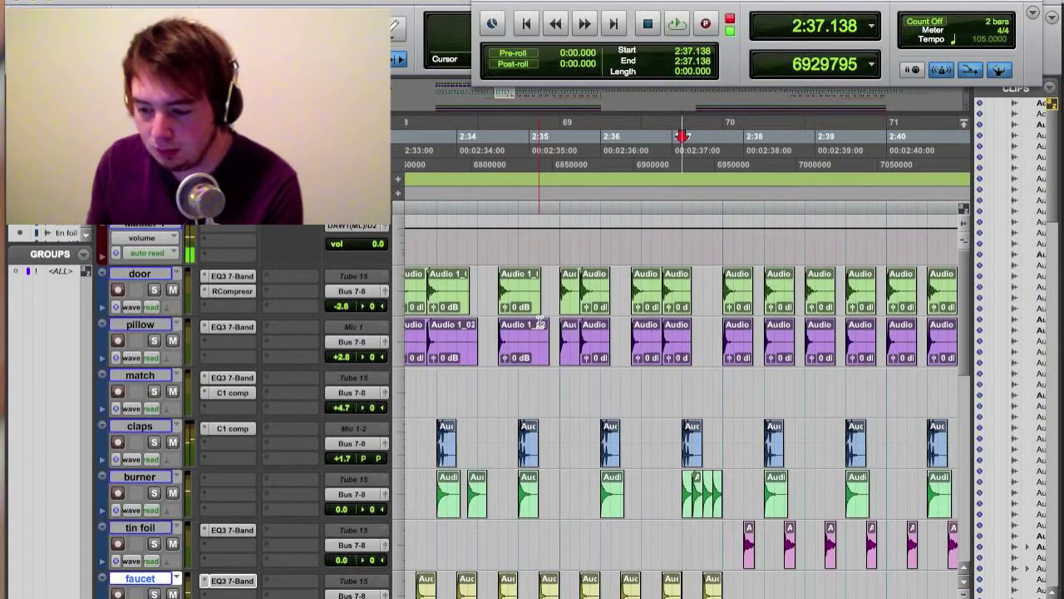
scroll(539, 326, down, 2)
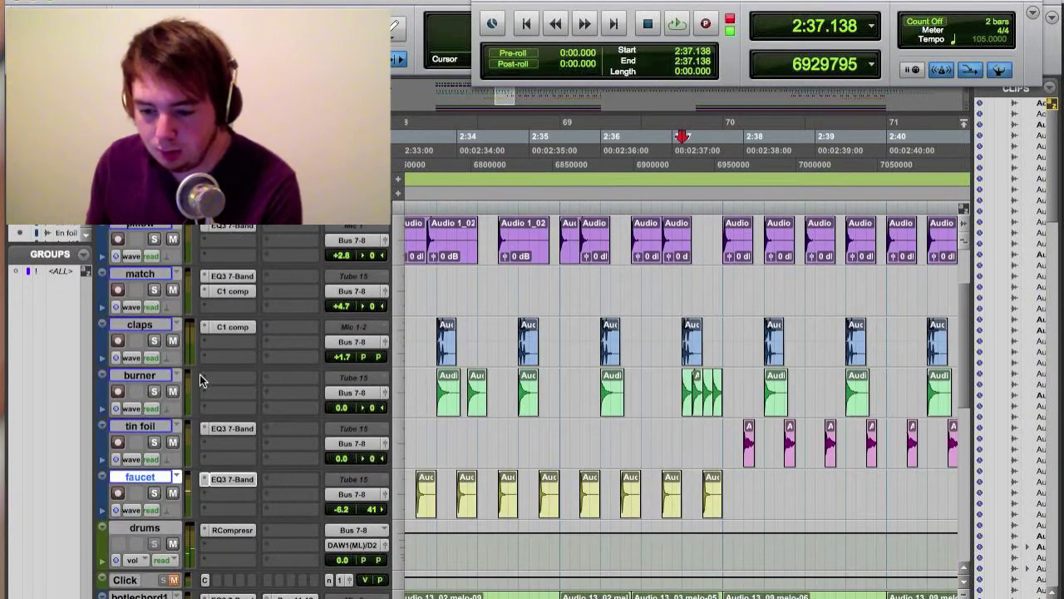
scroll(224, 495, down, 1)
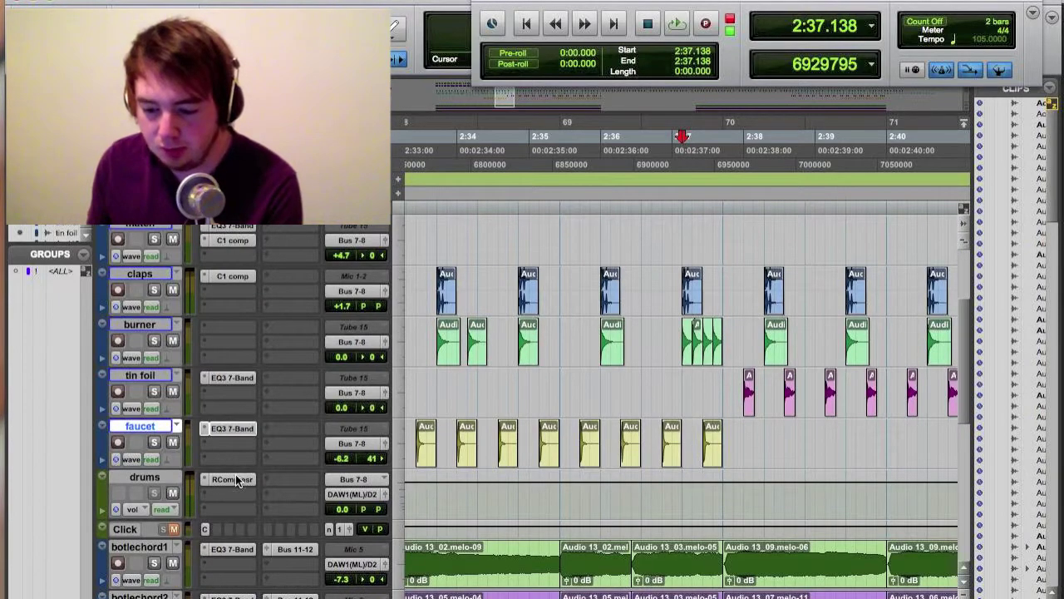
click(237, 479)
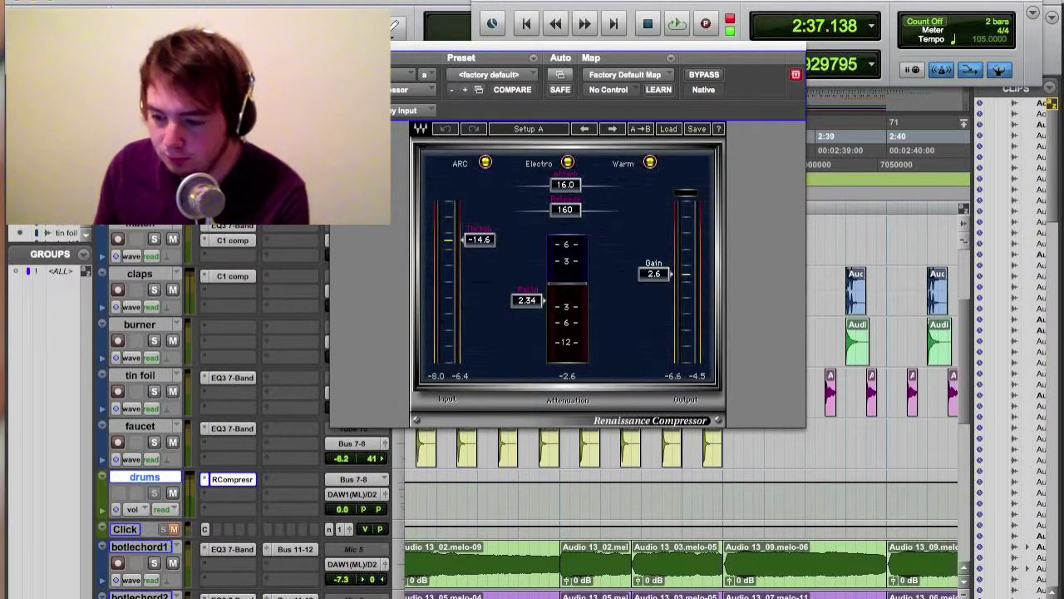
key(super+w)
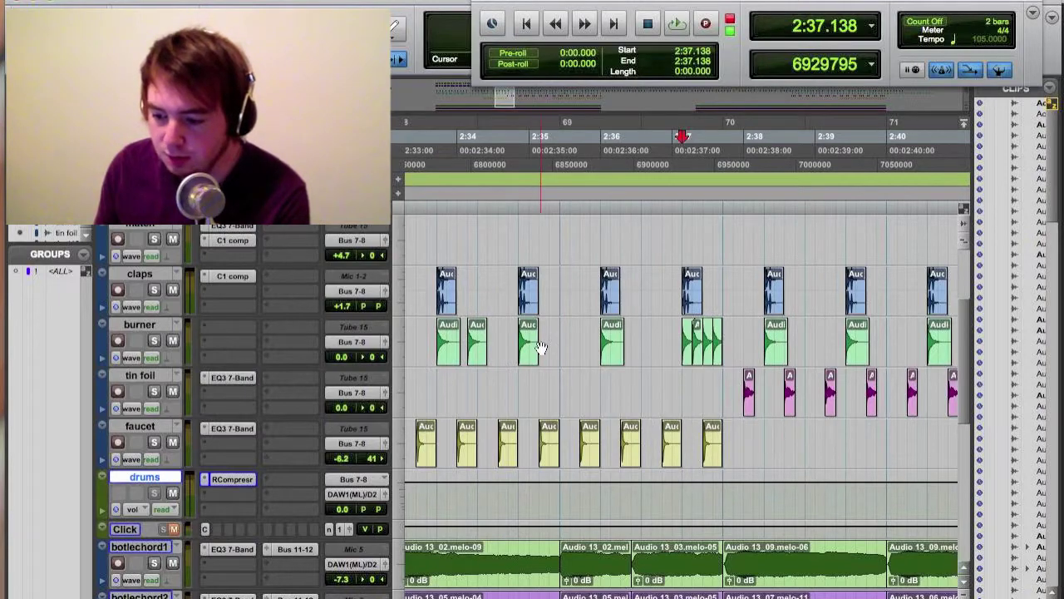
scroll(537, 349, left, 6)
key(super+bracketleft)
key(super+bracketleft)
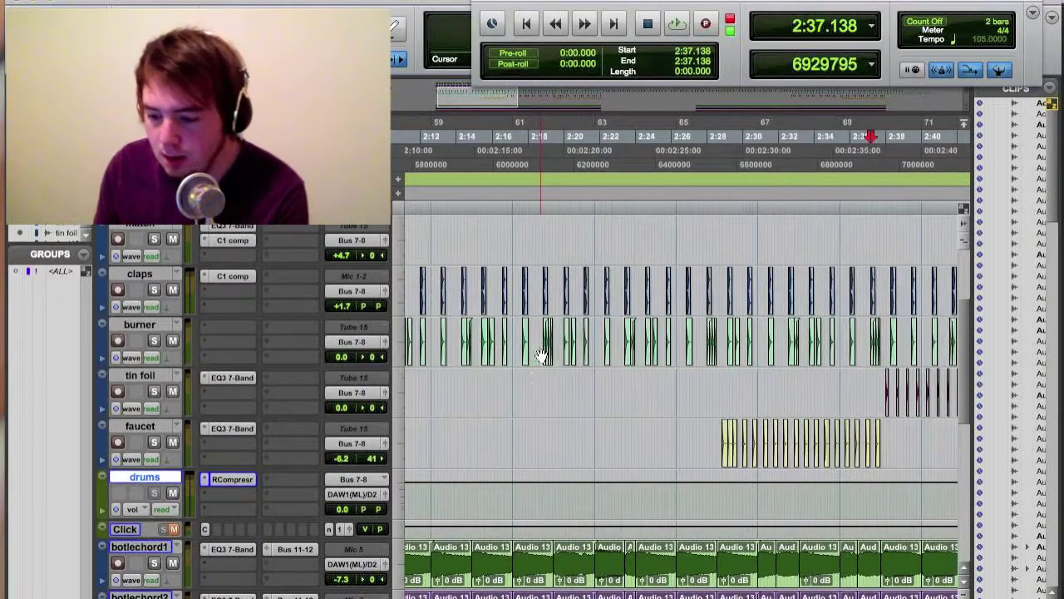
scroll(527, 415, down, 5)
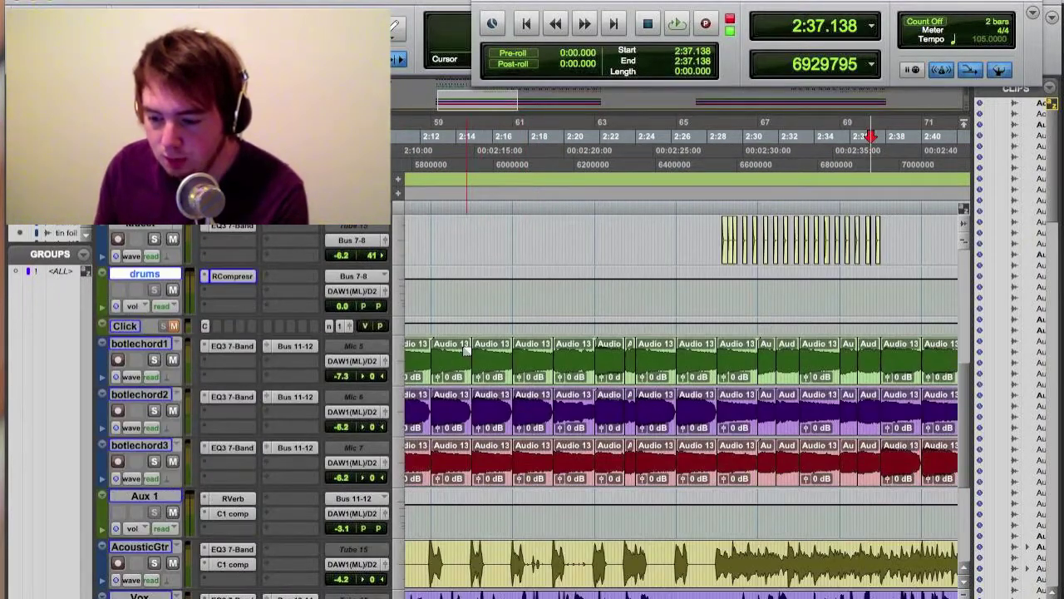
scroll(463, 351, left, 6)
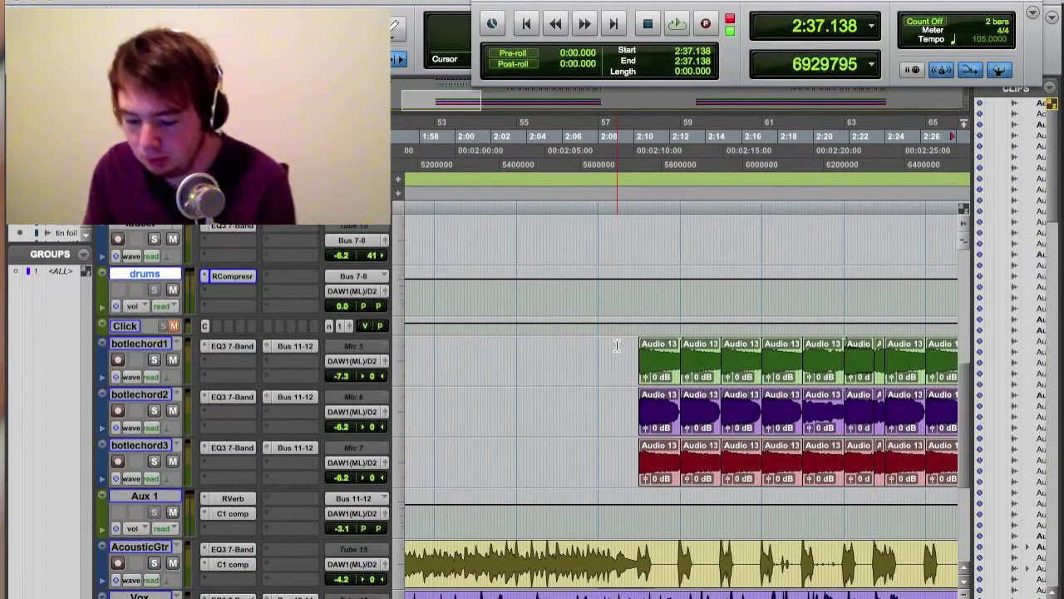
key(super+bracketleft)
scroll(595, 358, left, 15)
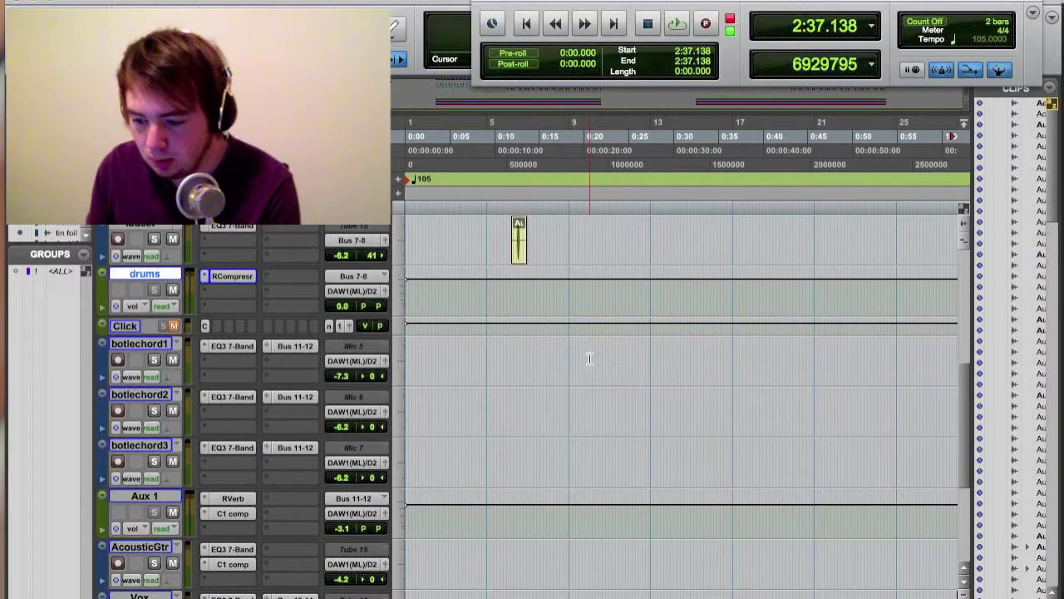
scroll(590, 366, up, 6)
scroll(592, 370, down, 8)
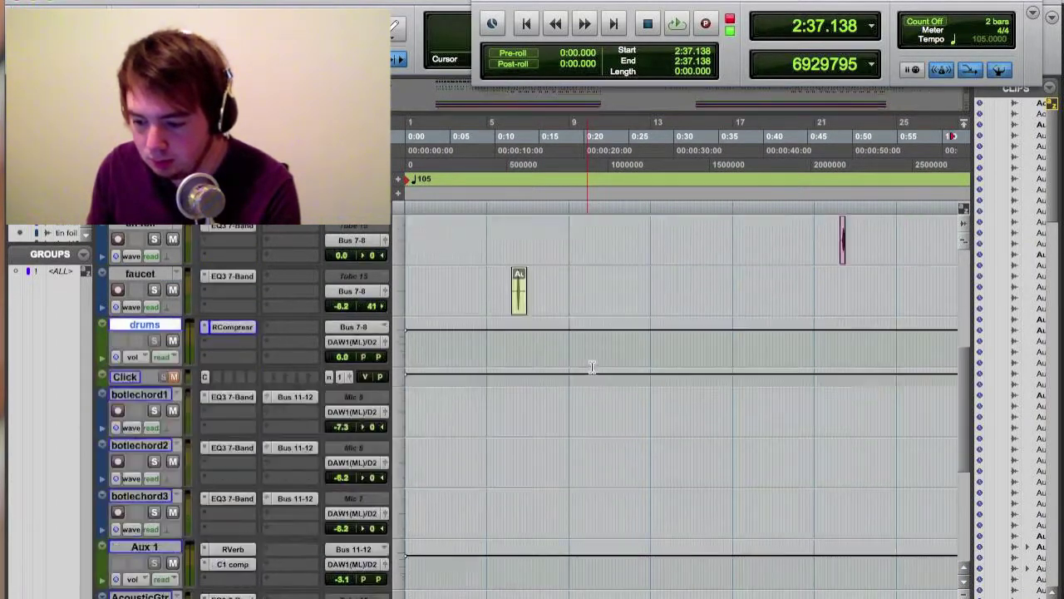
scroll(594, 379, up, 10)
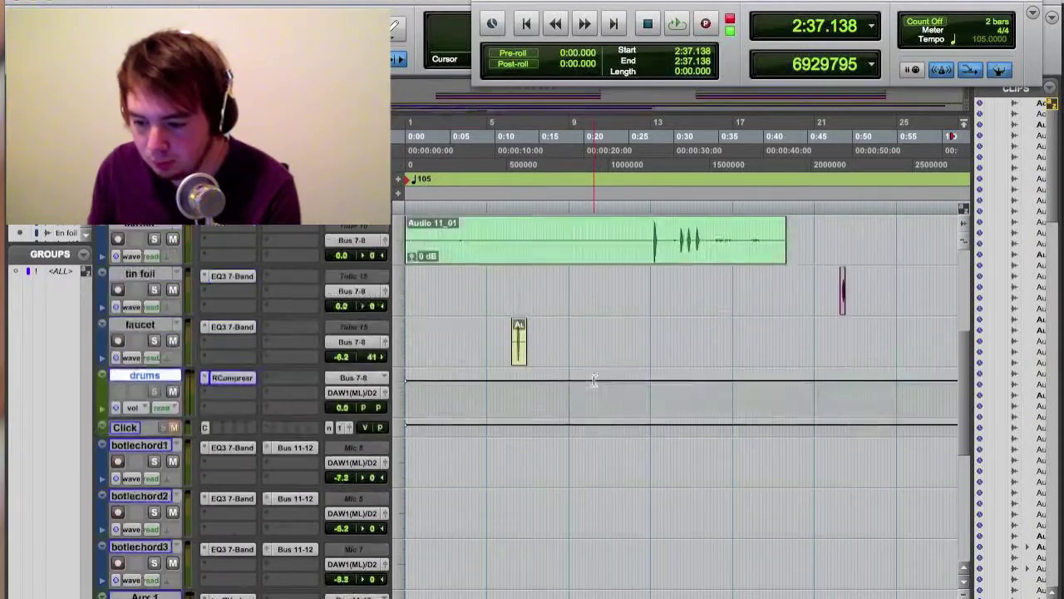
scroll(593, 390, down, 6)
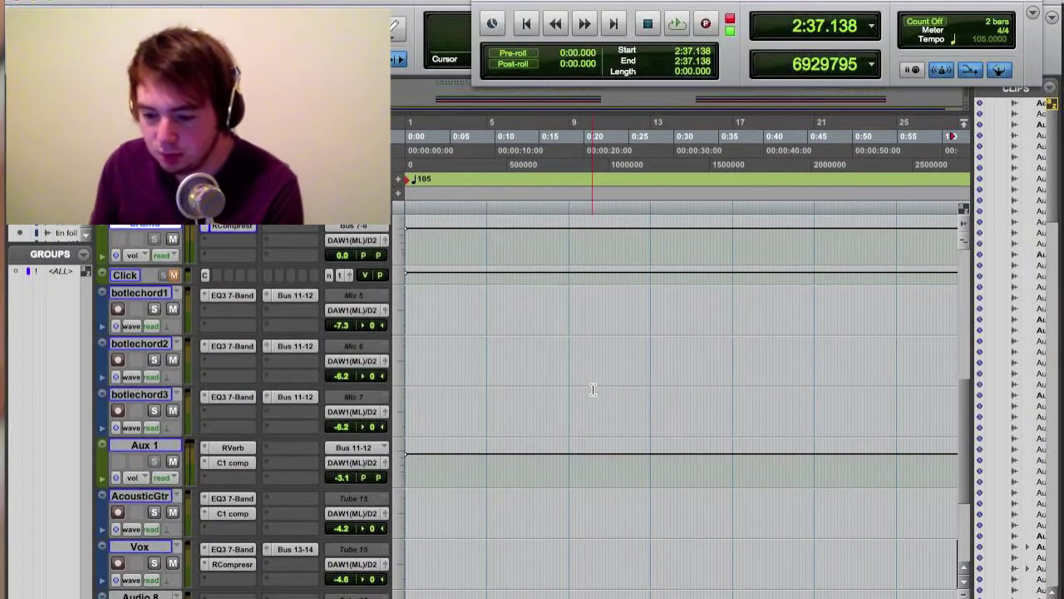
scroll(592, 389, down, 1)
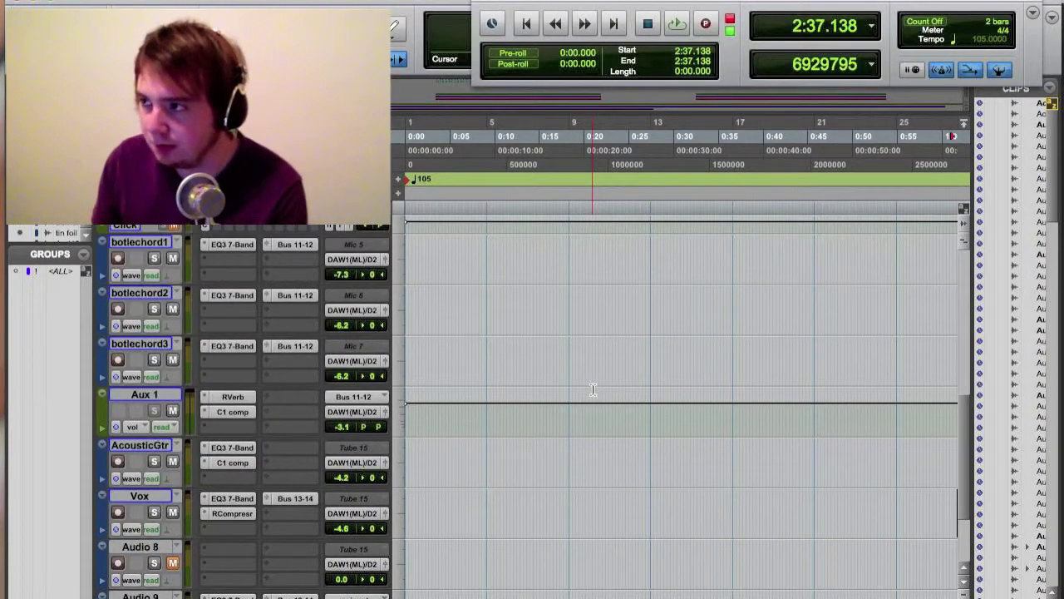
scroll(593, 389, right, 10)
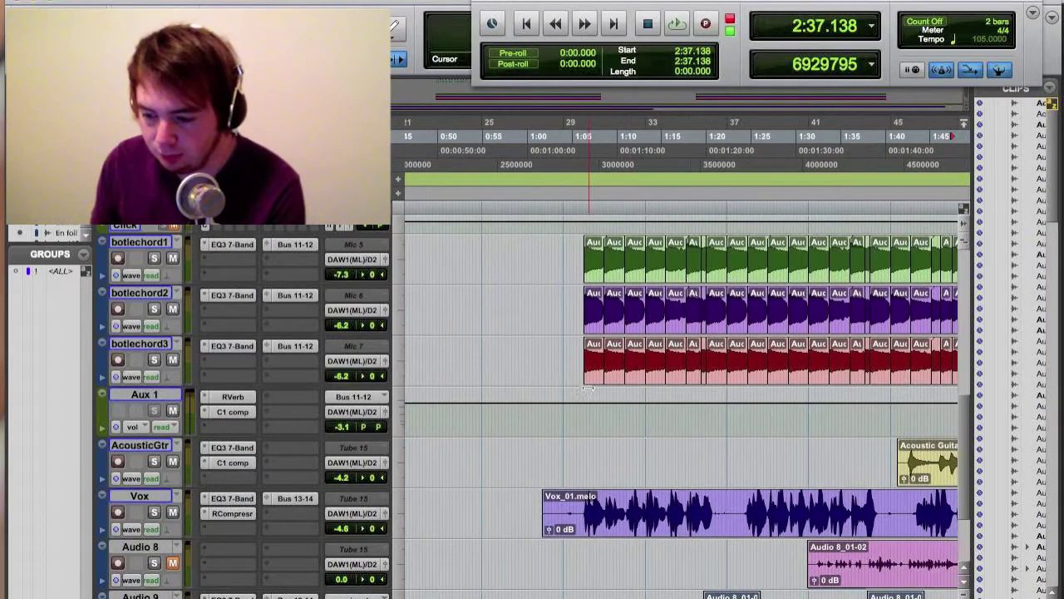
scroll(580, 391, up, 4)
scroll(566, 393, down, 2)
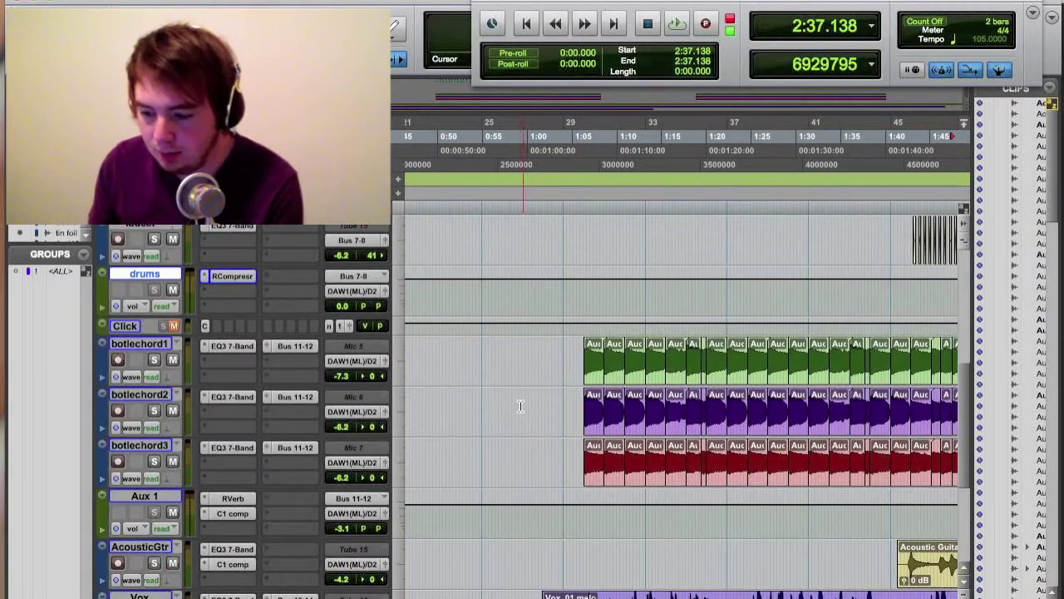
key(super+bracketright)
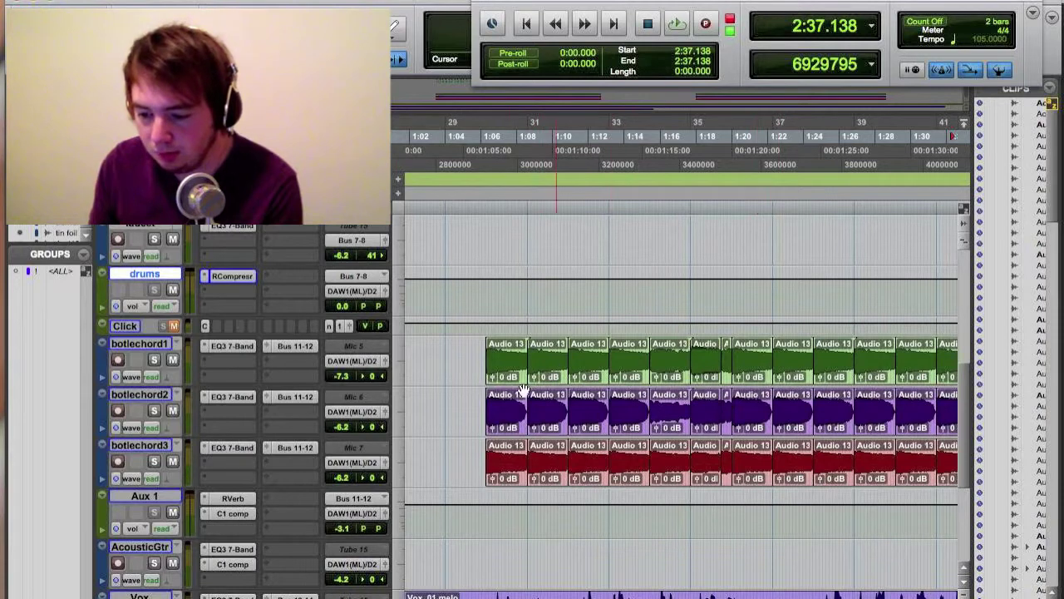
key(super+bracketright)
key(super+bracketleft)
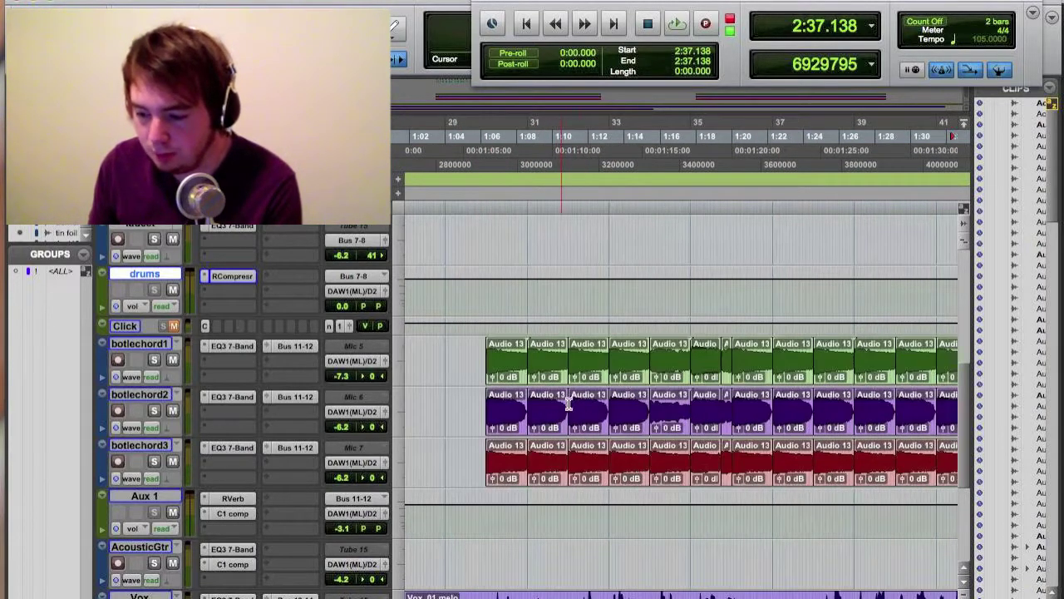
scroll(697, 377, right, 2)
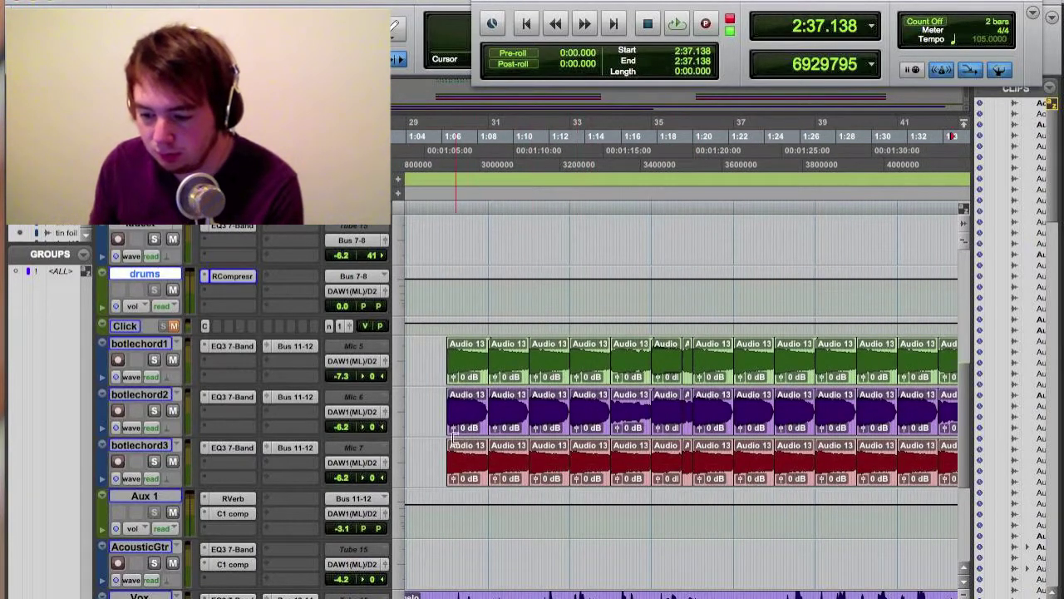
scroll(572, 366, right, 2)
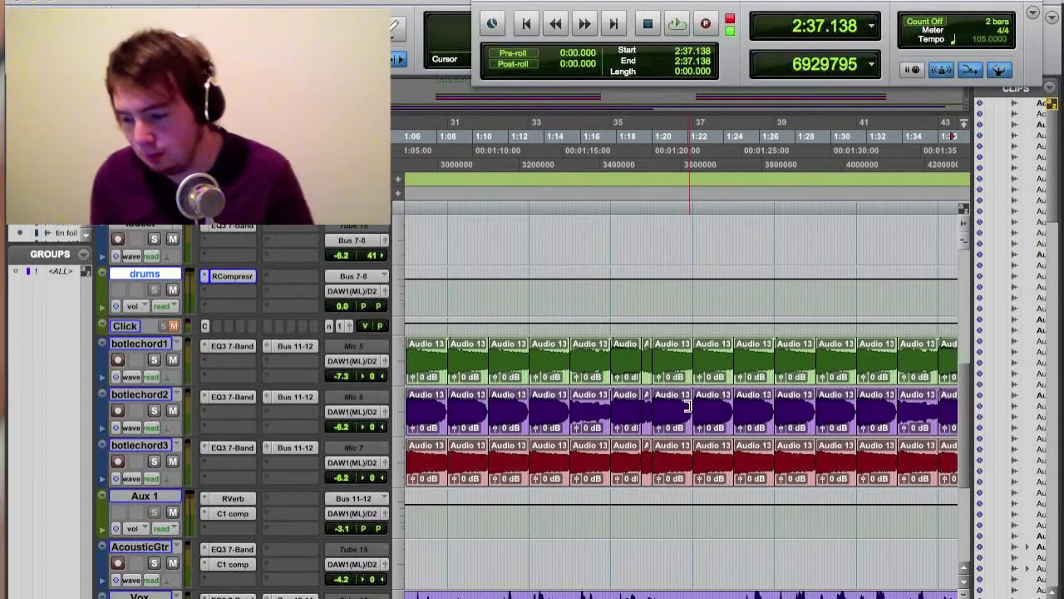
scroll(688, 405, right, 20)
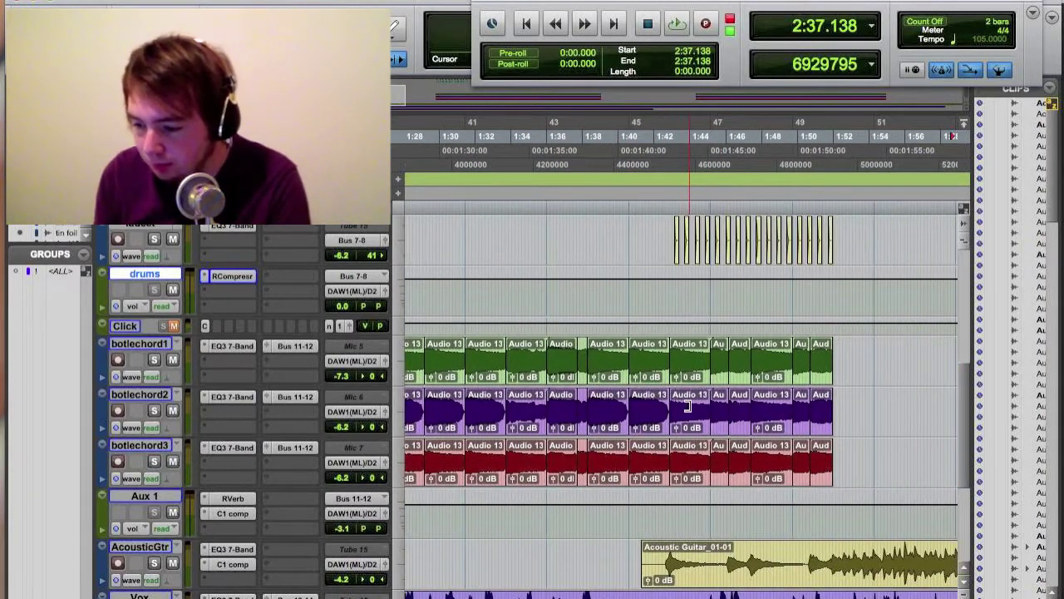
scroll(688, 406, left, 18)
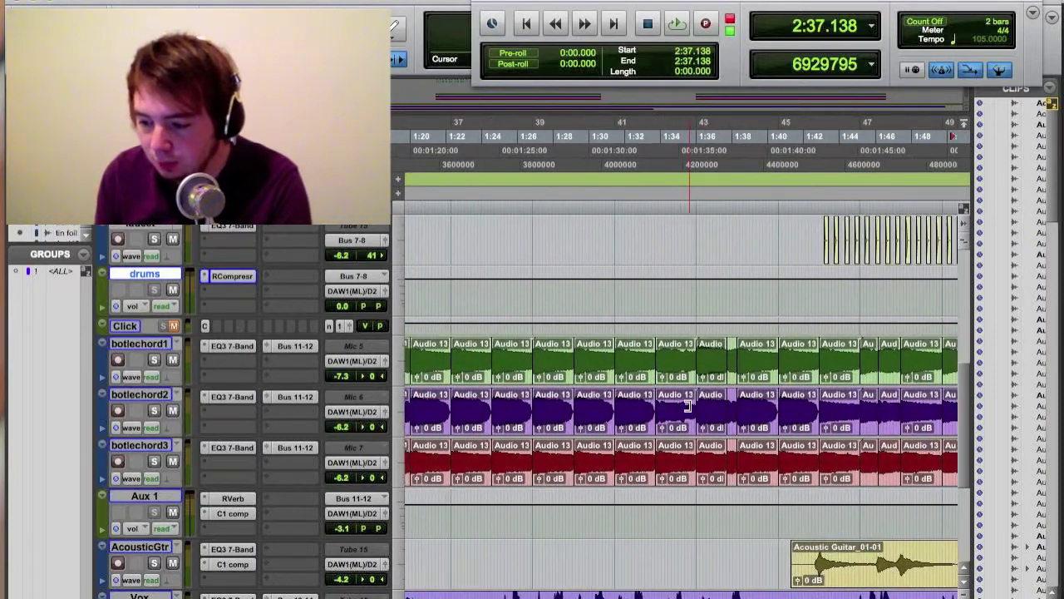
scroll(687, 406, left, 8)
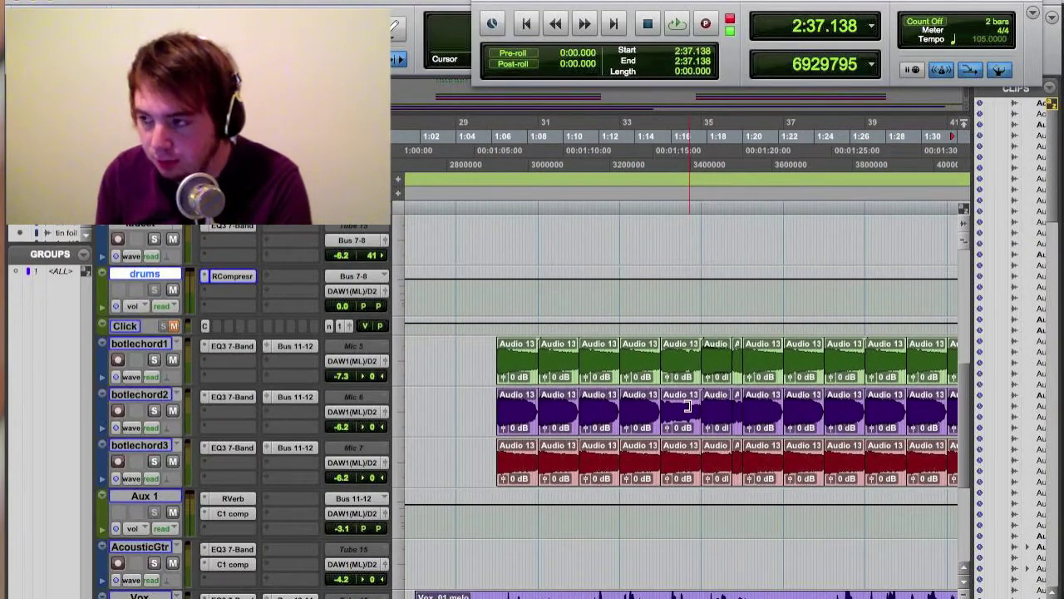
scroll(688, 406, left, 2)
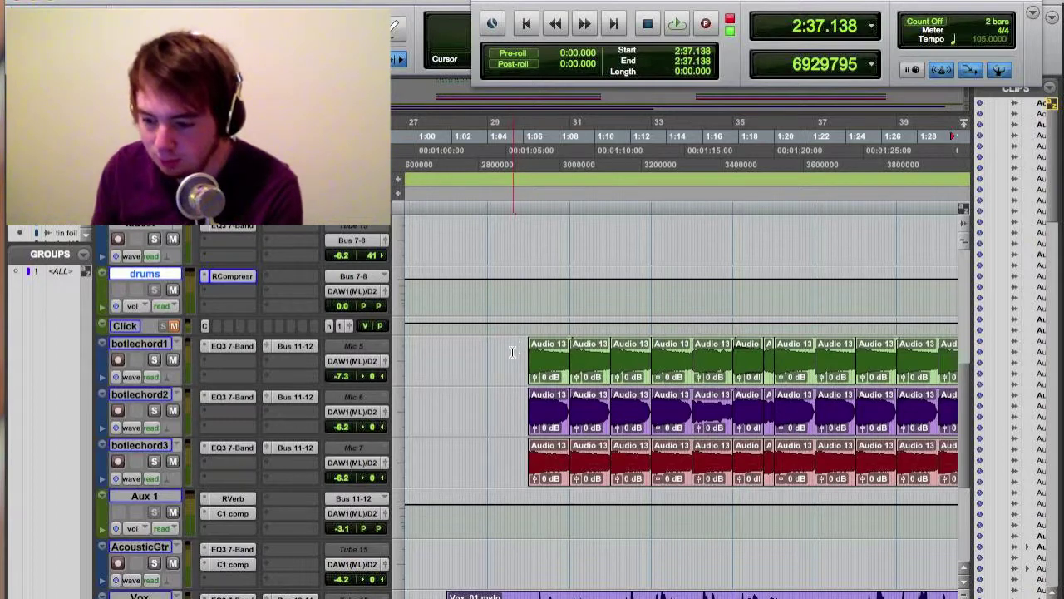
key(super+bracketright)
key(super+bracketleft)
key(super+bracketleft)
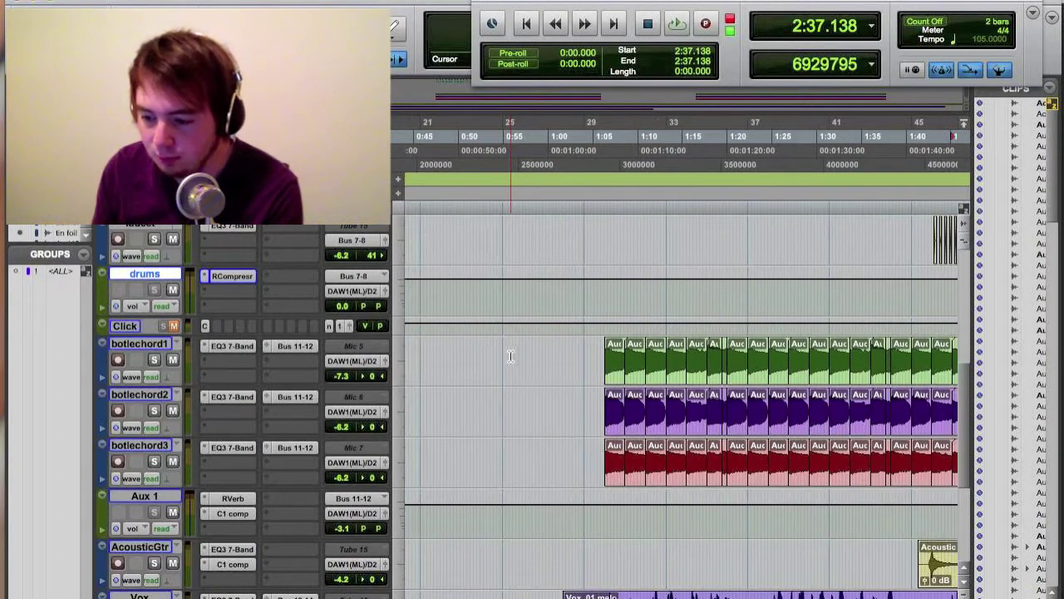
scroll(578, 350, right, 15)
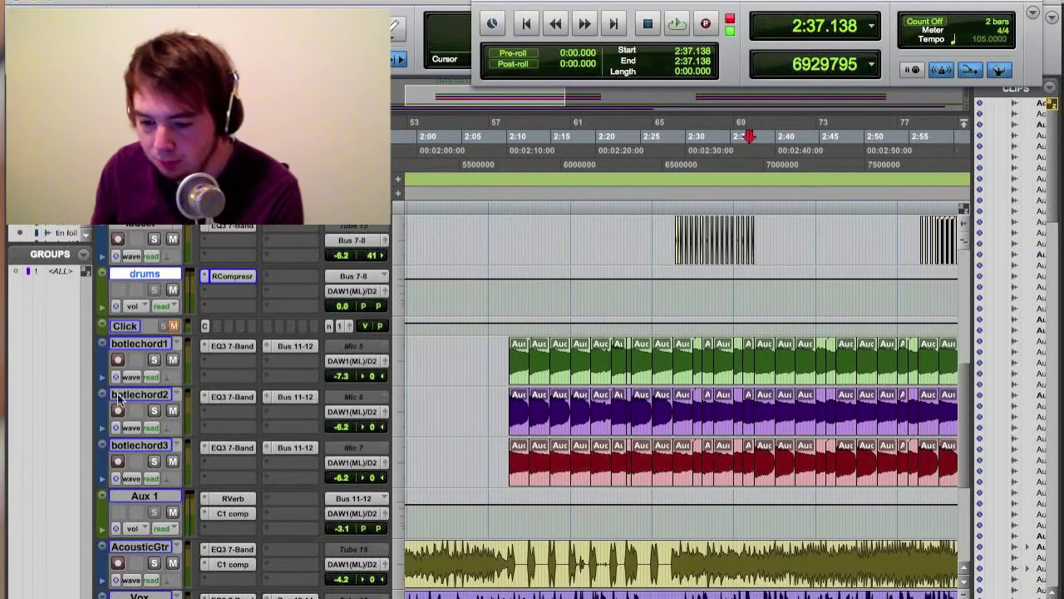
Audition Audio 9 soloed from near bar 35, unsolo it, and place the cursor at 1:18.714
scroll(430, 462, down, 5)
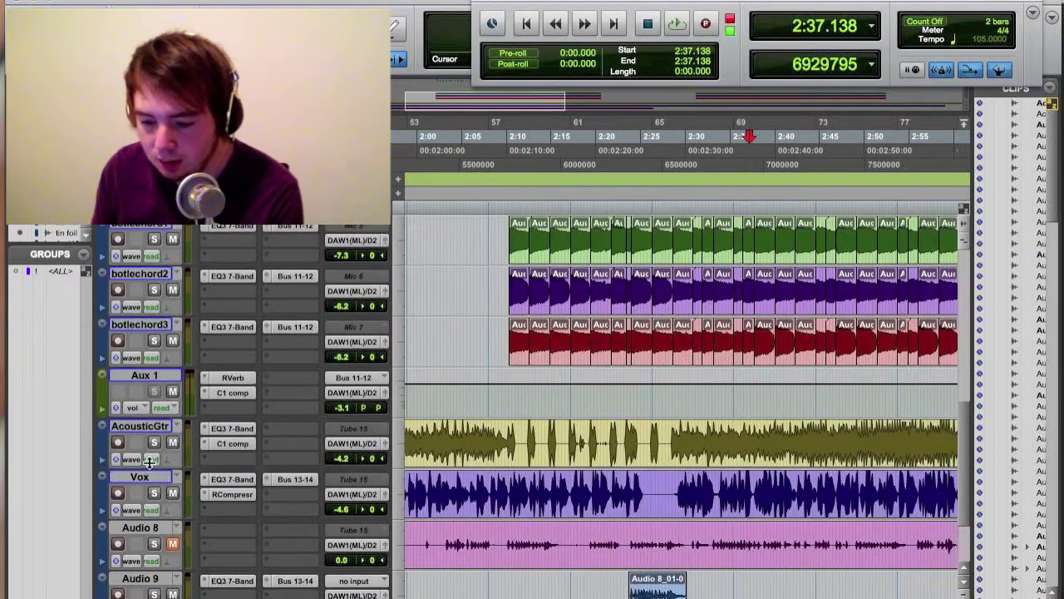
scroll(491, 457, left, 9)
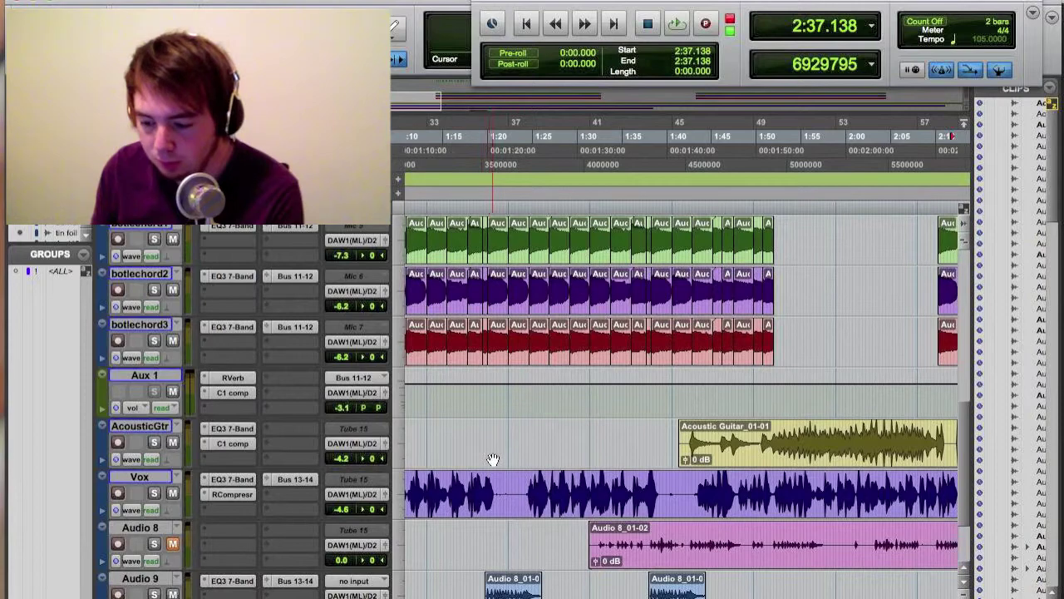
scroll(516, 485, down, 4)
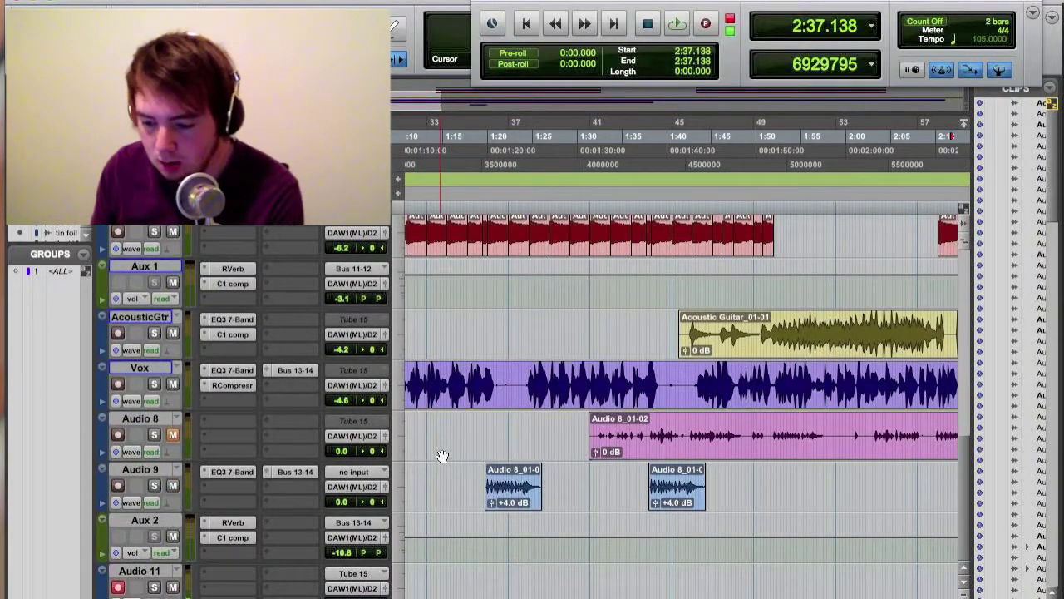
click(483, 428)
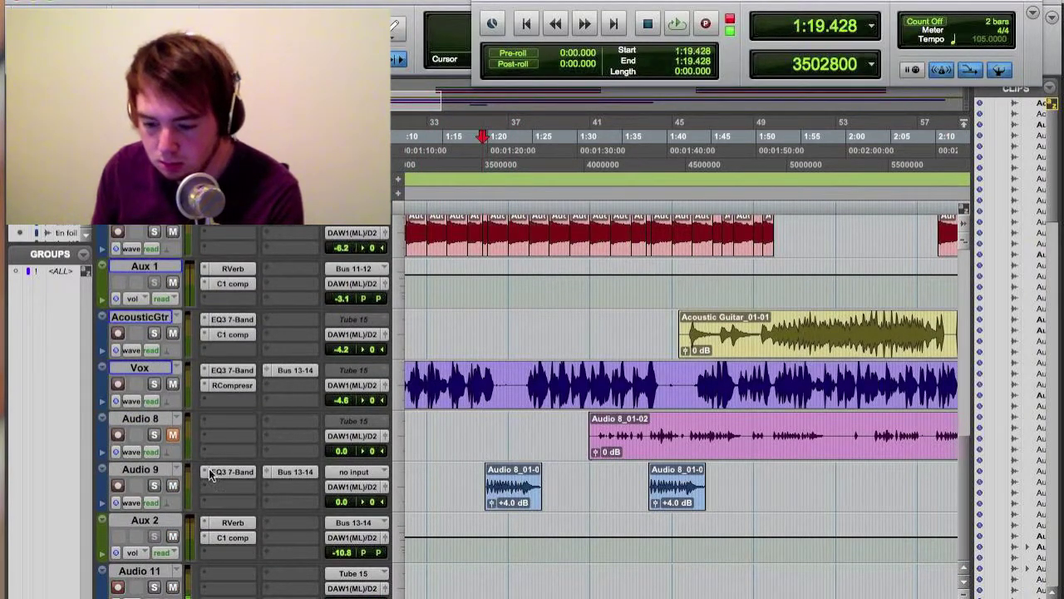
click(153, 486)
key(space)
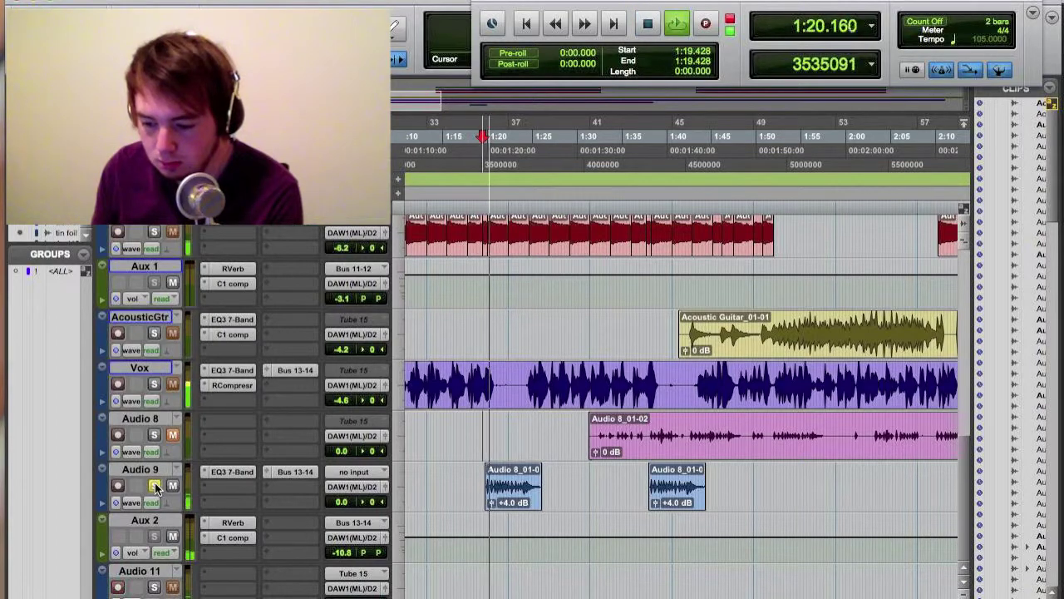
key(space)
click(154, 486)
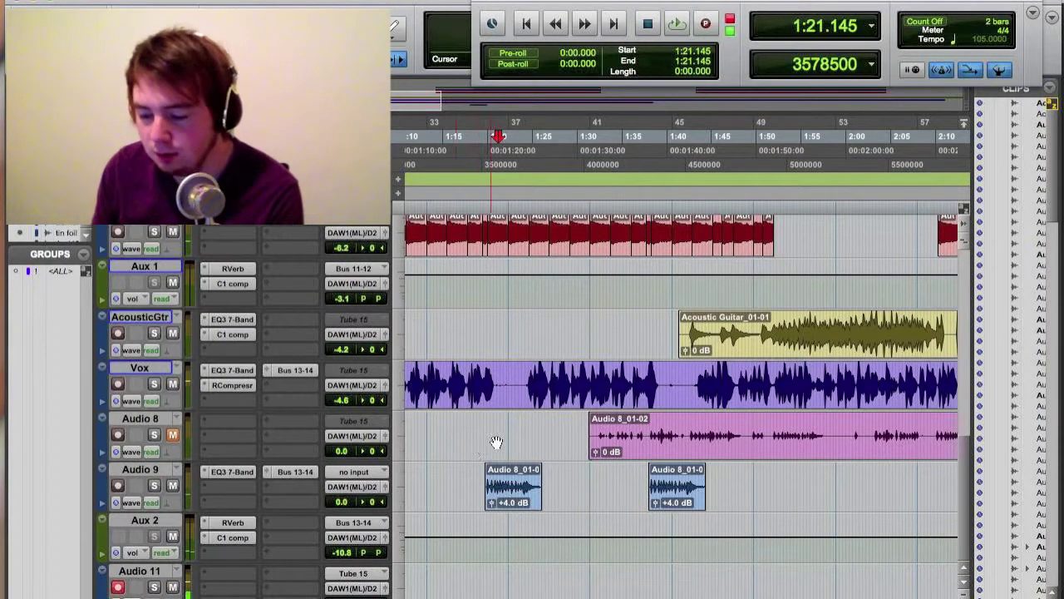
click(476, 428)
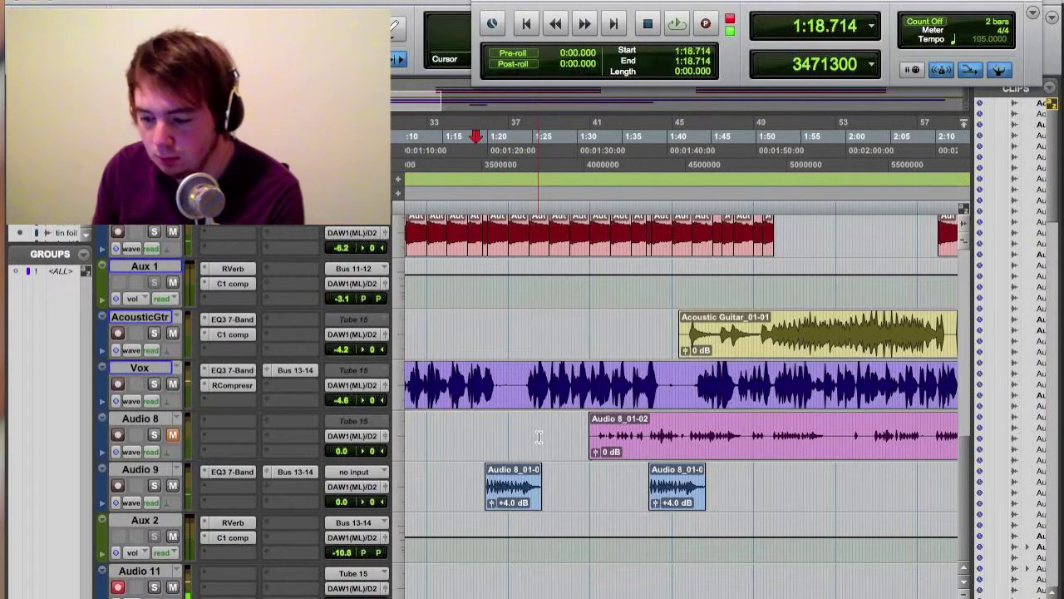
scroll(539, 437, right, 3)
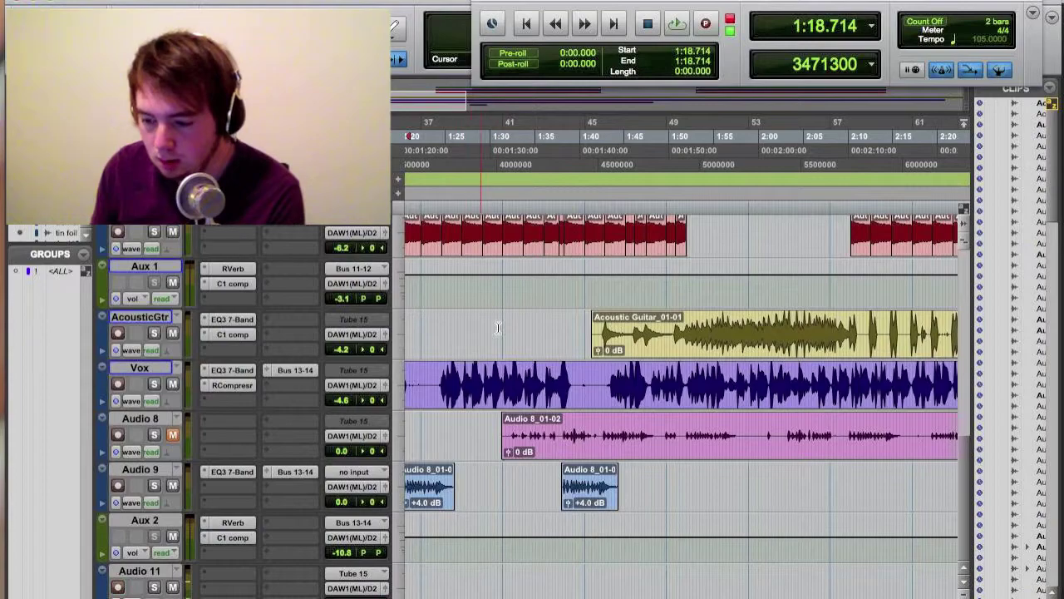
Place the edit point at 1:51.142 just before the match clip, zooming in and back out
scroll(499, 332, up, 10)
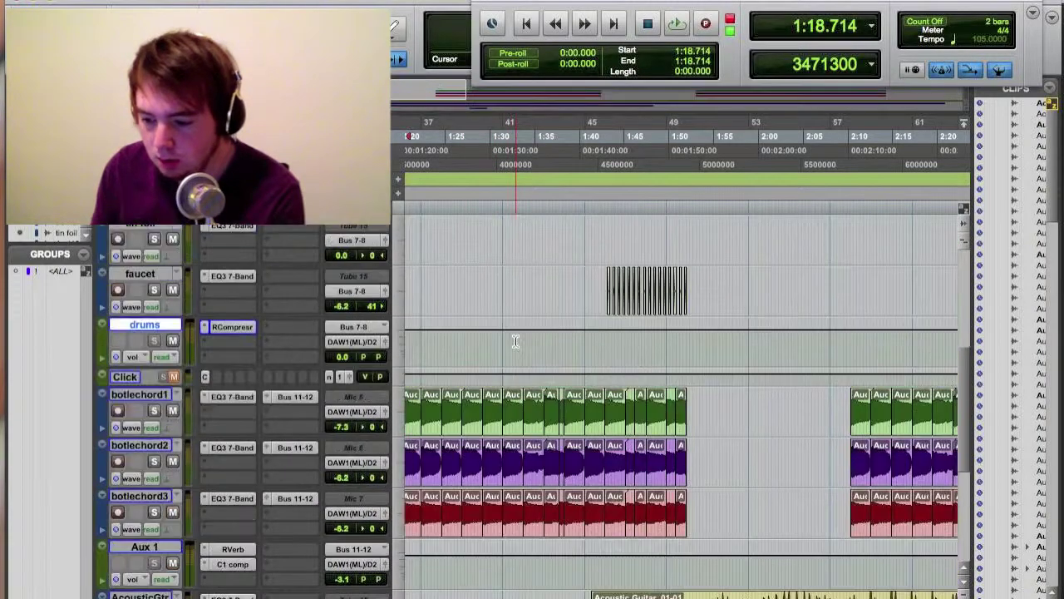
scroll(514, 347, up, 1)
scroll(515, 361, down, 3)
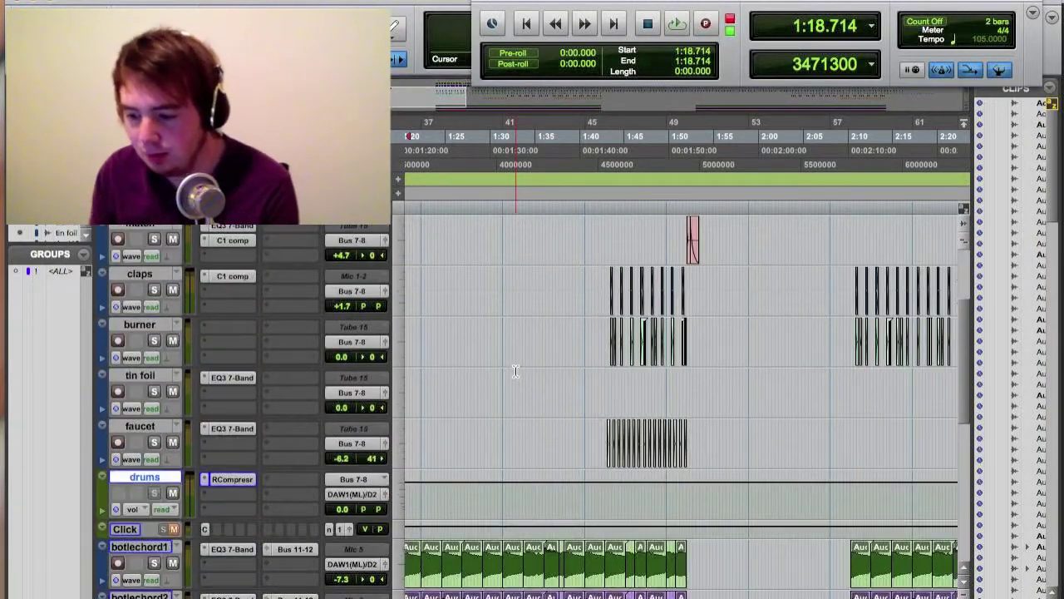
scroll(515, 371, up, 3)
scroll(587, 371, right, 5)
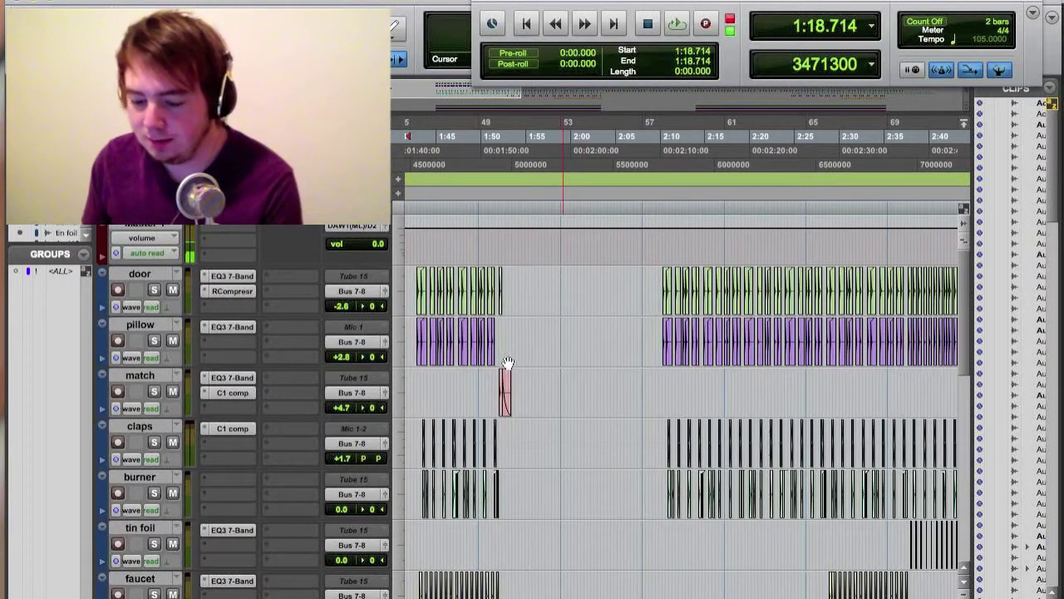
click(497, 234)
key(super+bracketright)
key(super+bracketright)
key(super+bracketleft)
key(super+bracketleft)
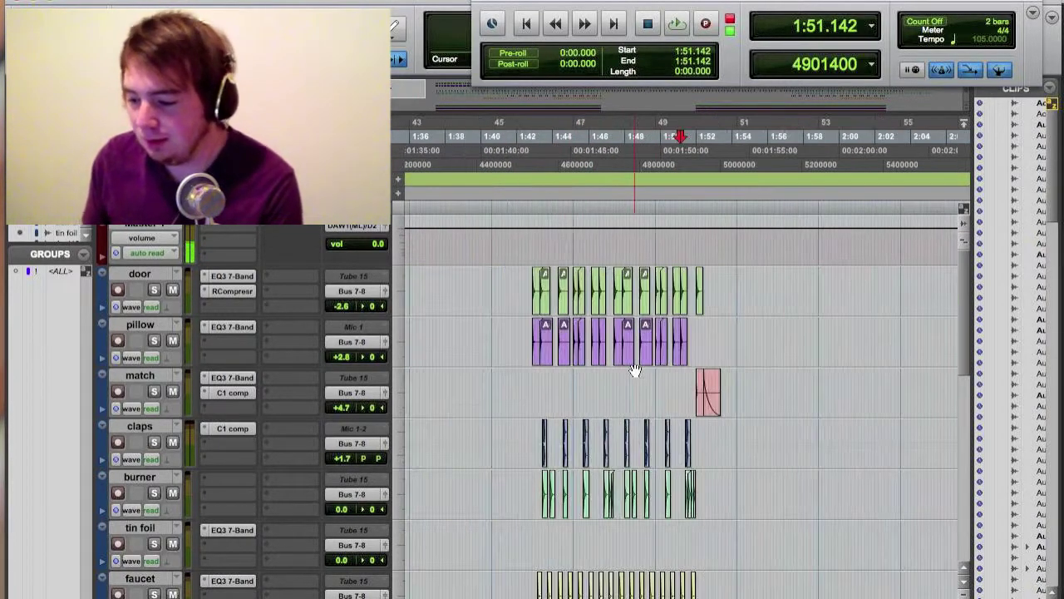
Scroll around the door, pillow, claps and burner percussion tracks to review their clips
scroll(715, 371, right, 6)
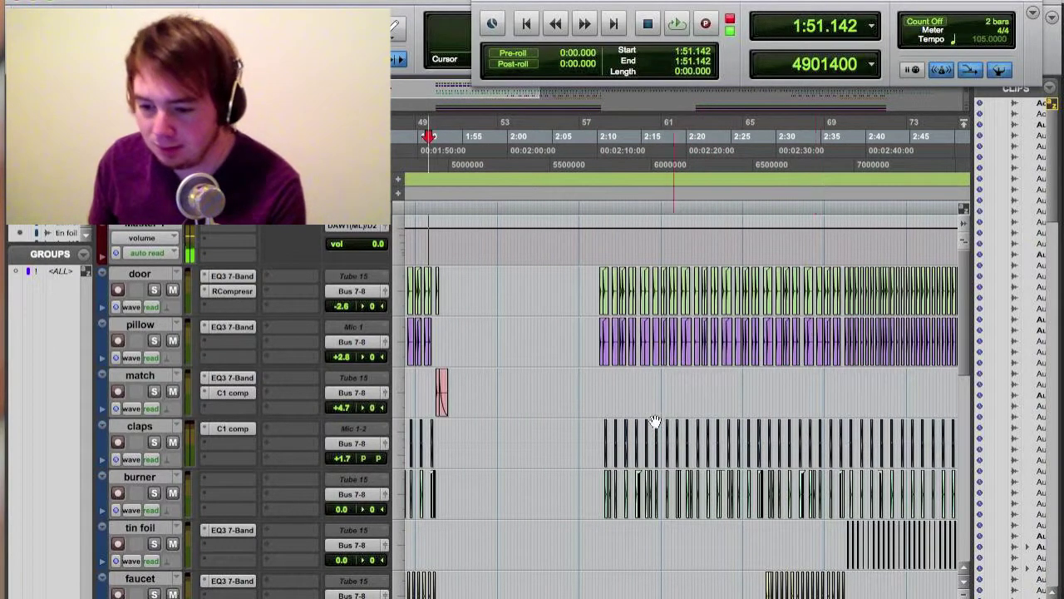
scroll(604, 382, down, 1)
scroll(605, 379, up, 1)
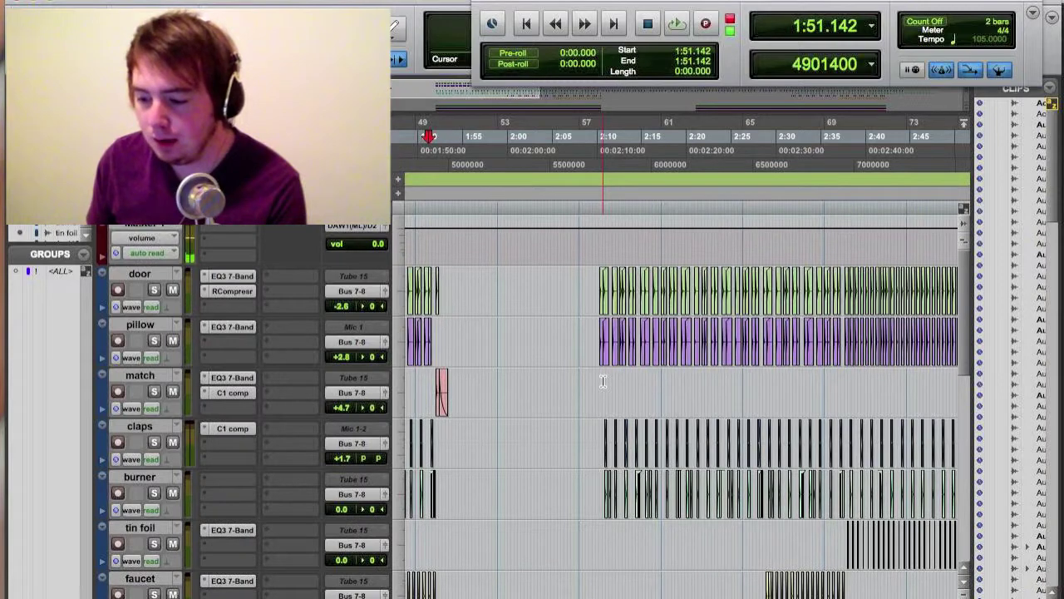
scroll(604, 381, right, 2)
scroll(604, 381, right, 4)
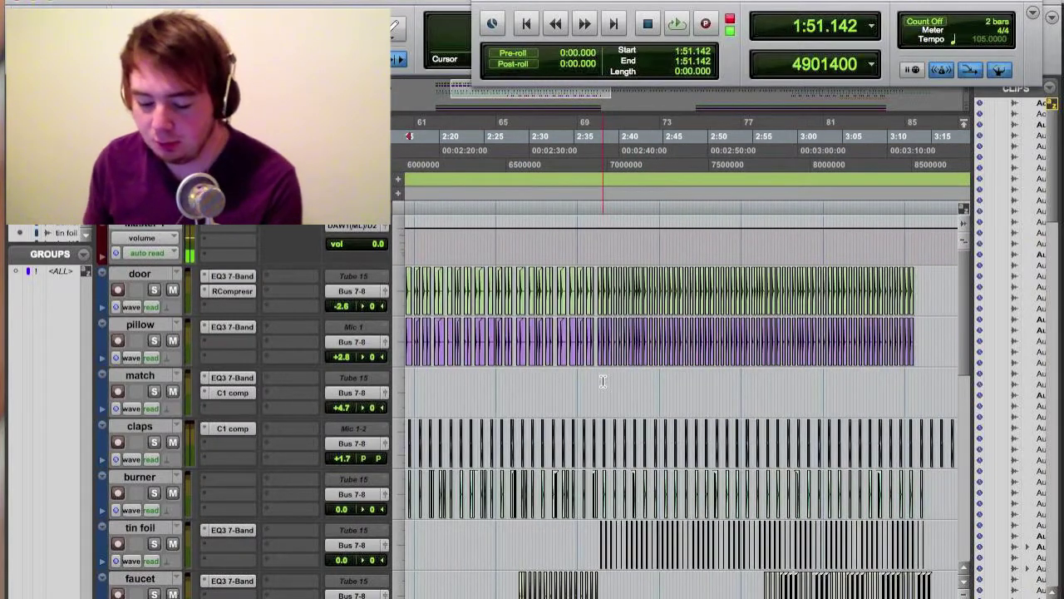
scroll(604, 380, down, 1)
scroll(602, 381, left, 6)
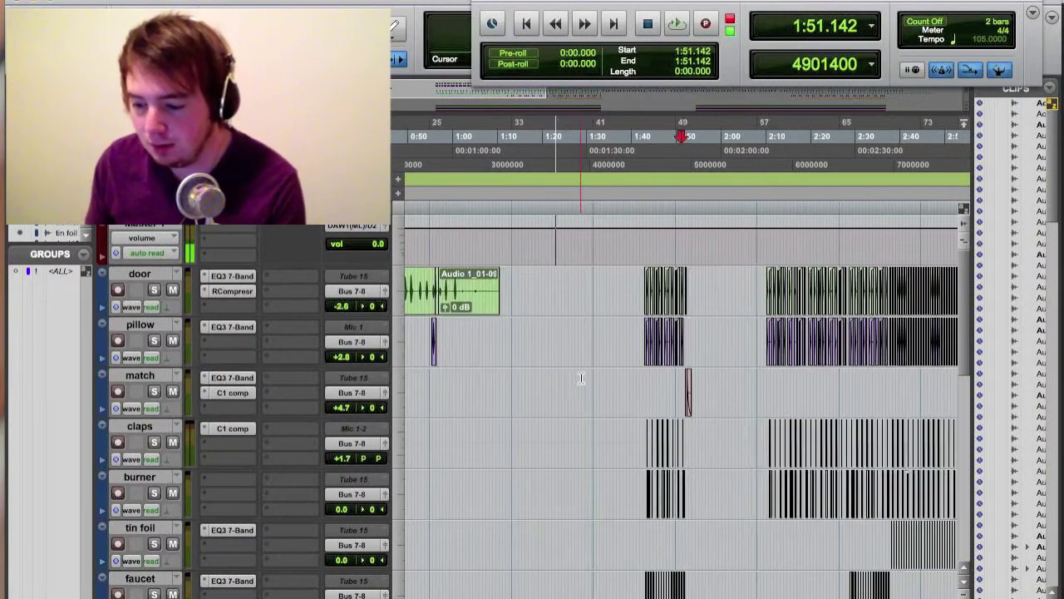
scroll(740, 385, right, 6)
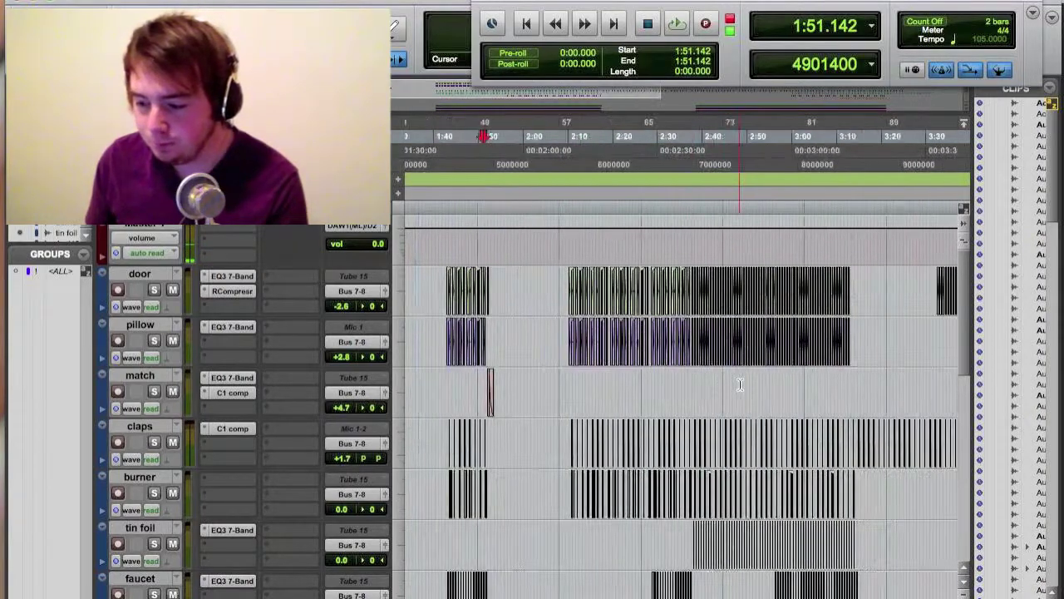
scroll(662, 384, right, 6)
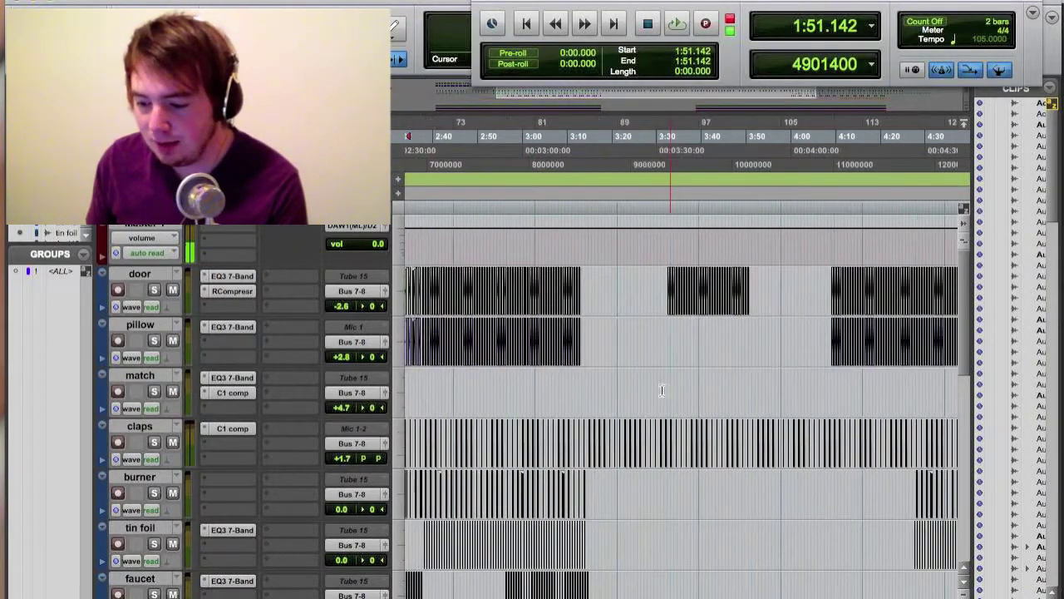
scroll(662, 393, right, 2)
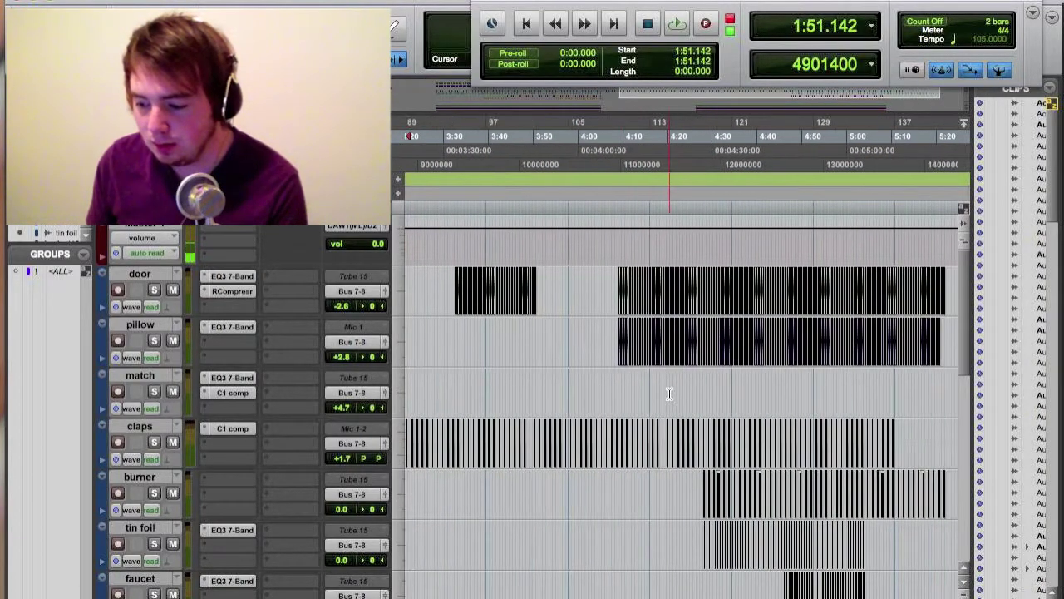
scroll(670, 392, down, 5)
scroll(669, 393, up, 5)
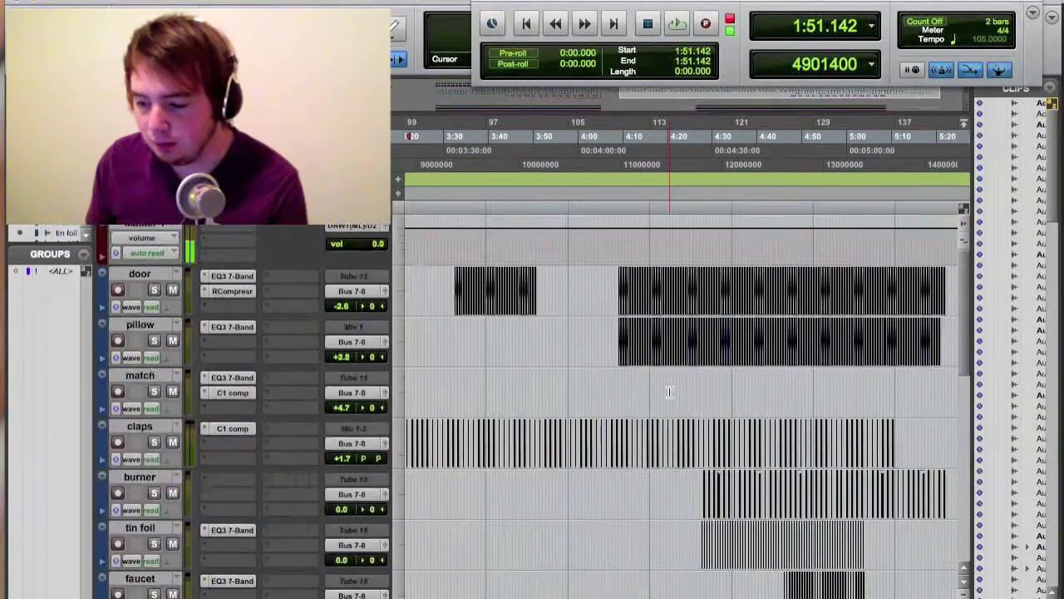
scroll(670, 392, left, 4)
scroll(669, 393, left, 4)
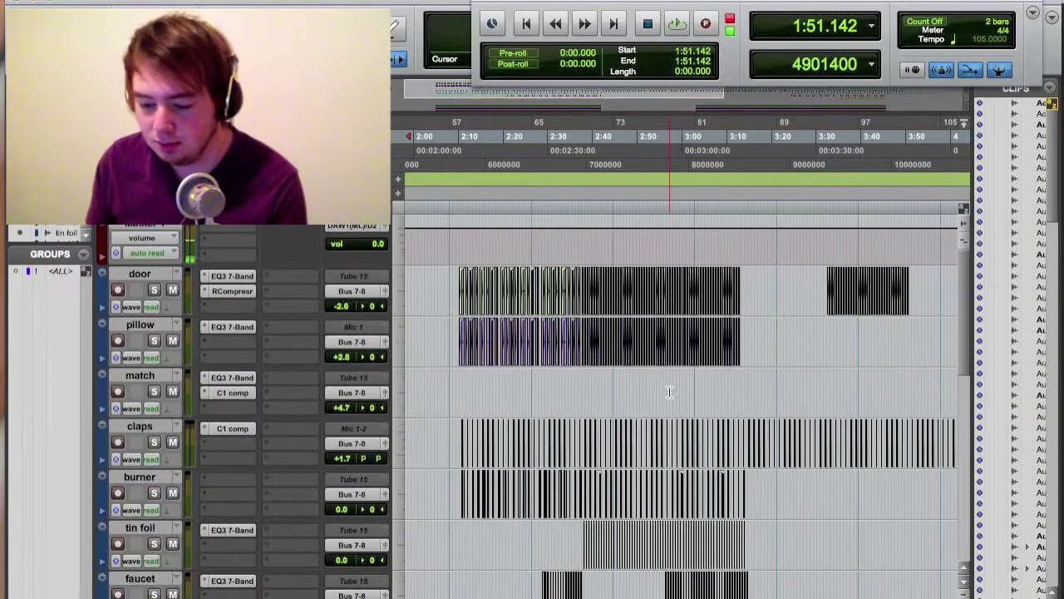
scroll(670, 393, up, 1)
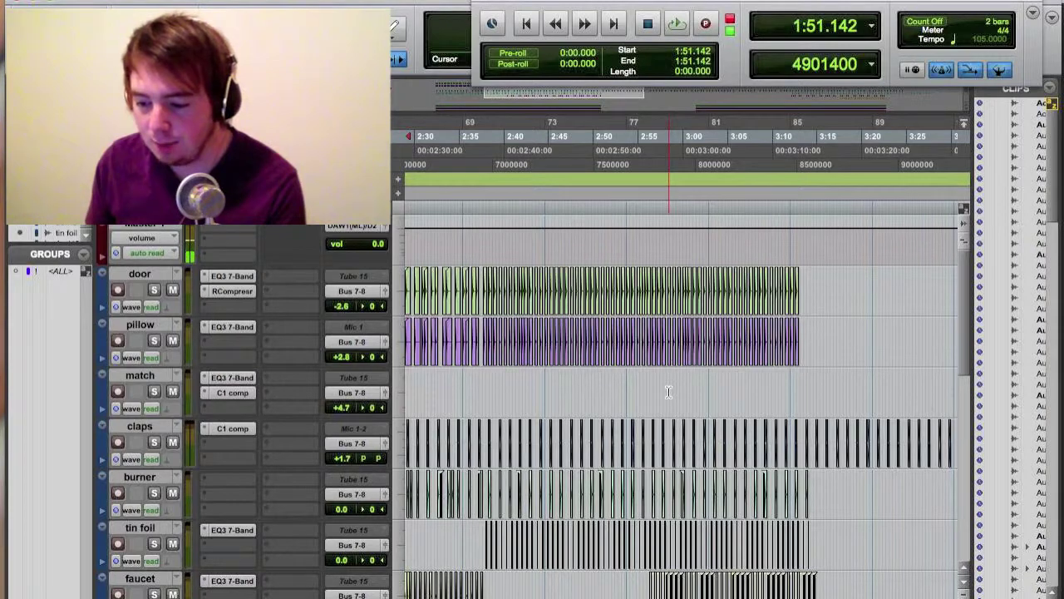
scroll(669, 392, up, 1)
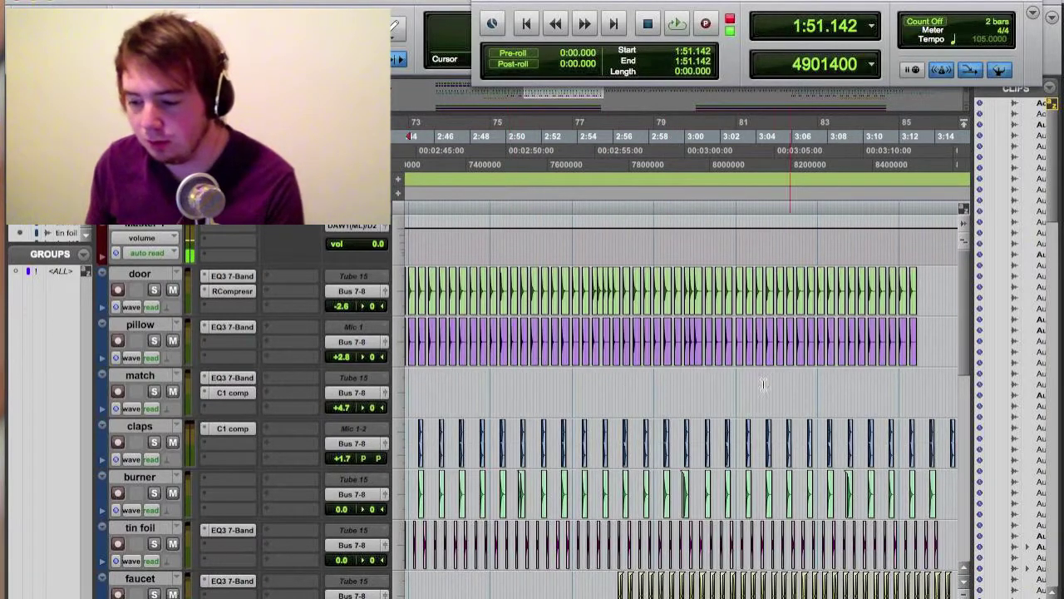
scroll(656, 394, down, 1)
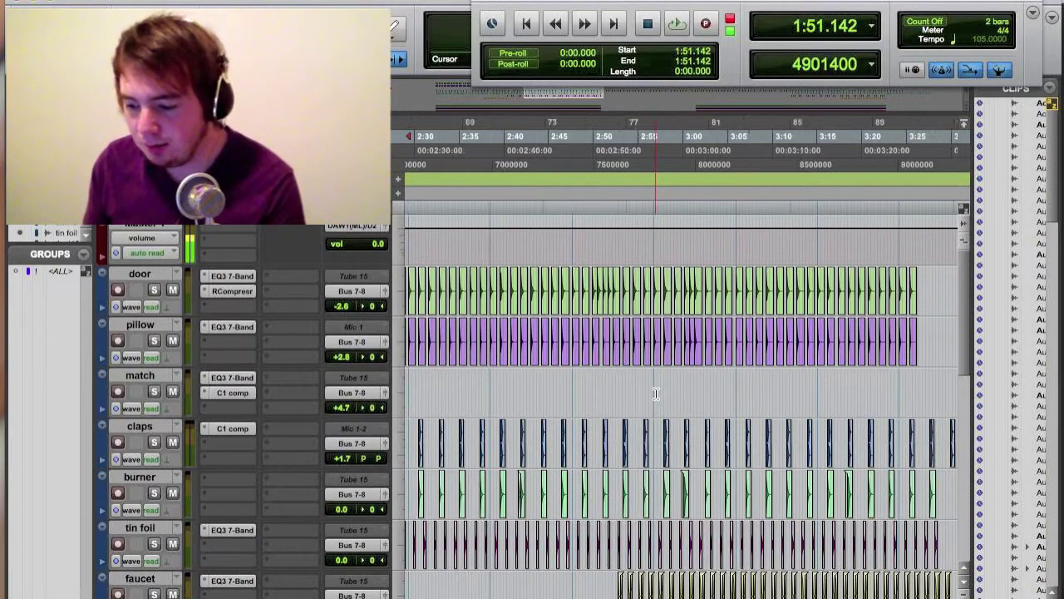
scroll(656, 394, down, 1)
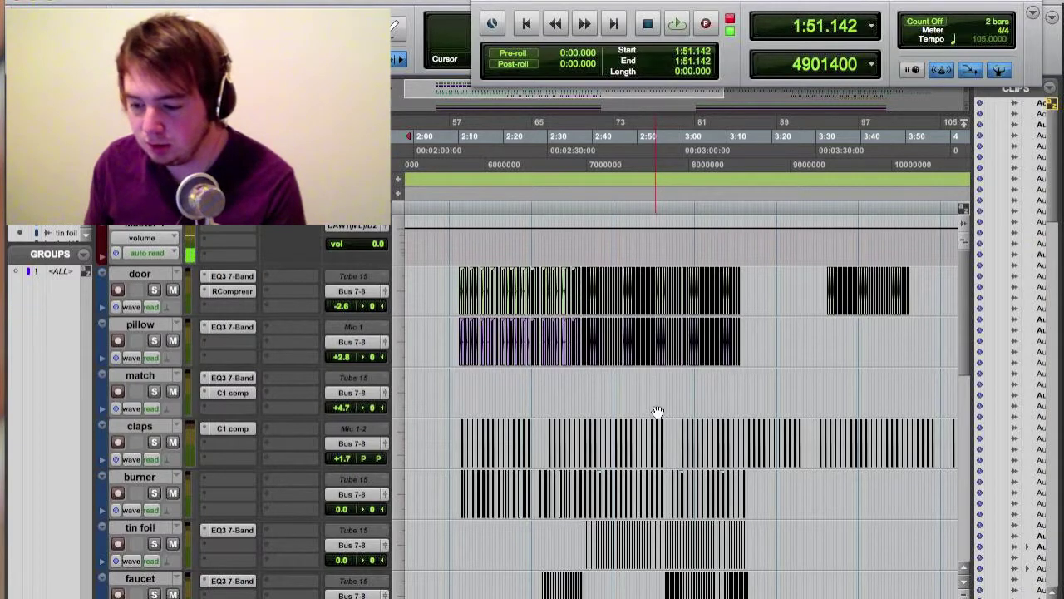
scroll(657, 411, down, 3)
scroll(657, 411, up, 3)
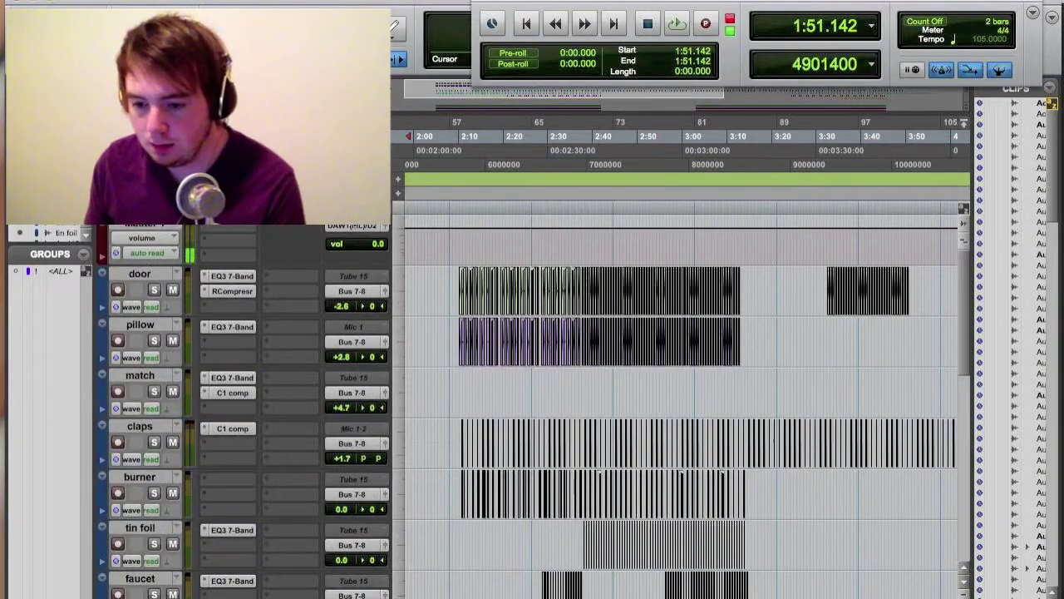